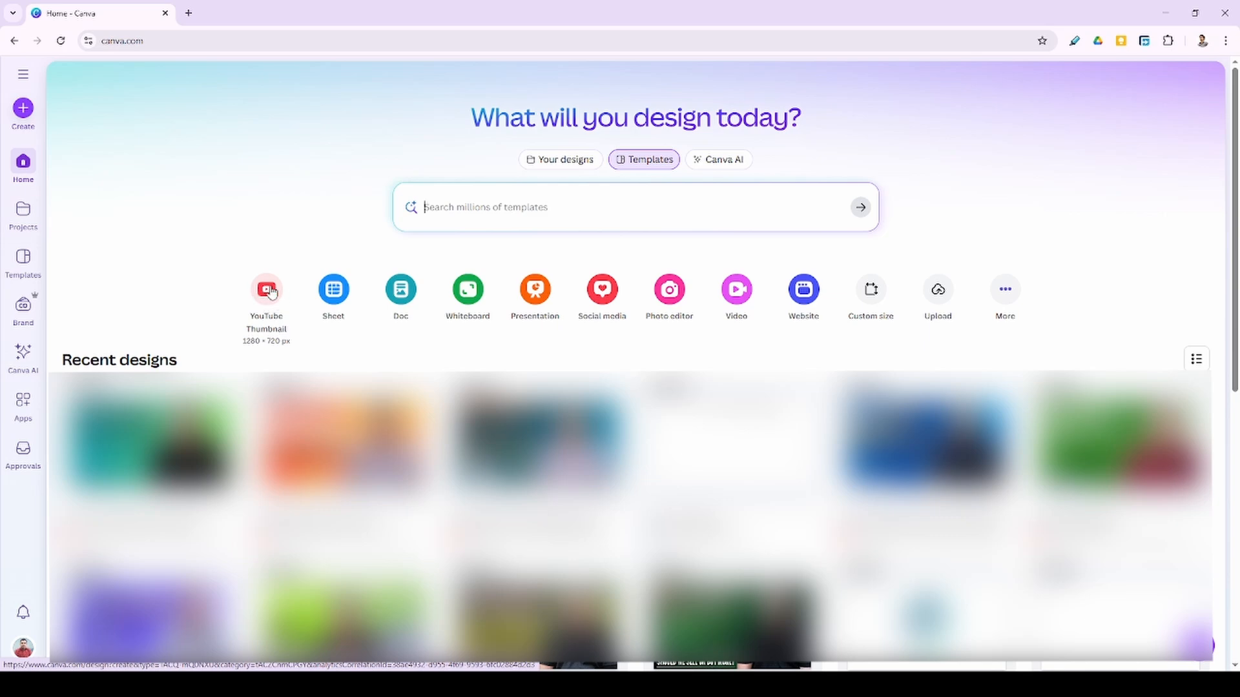
Step: Search the design types for "youtube thum" and create a blank YouTube Thumbnail design
left_click(1009, 290)
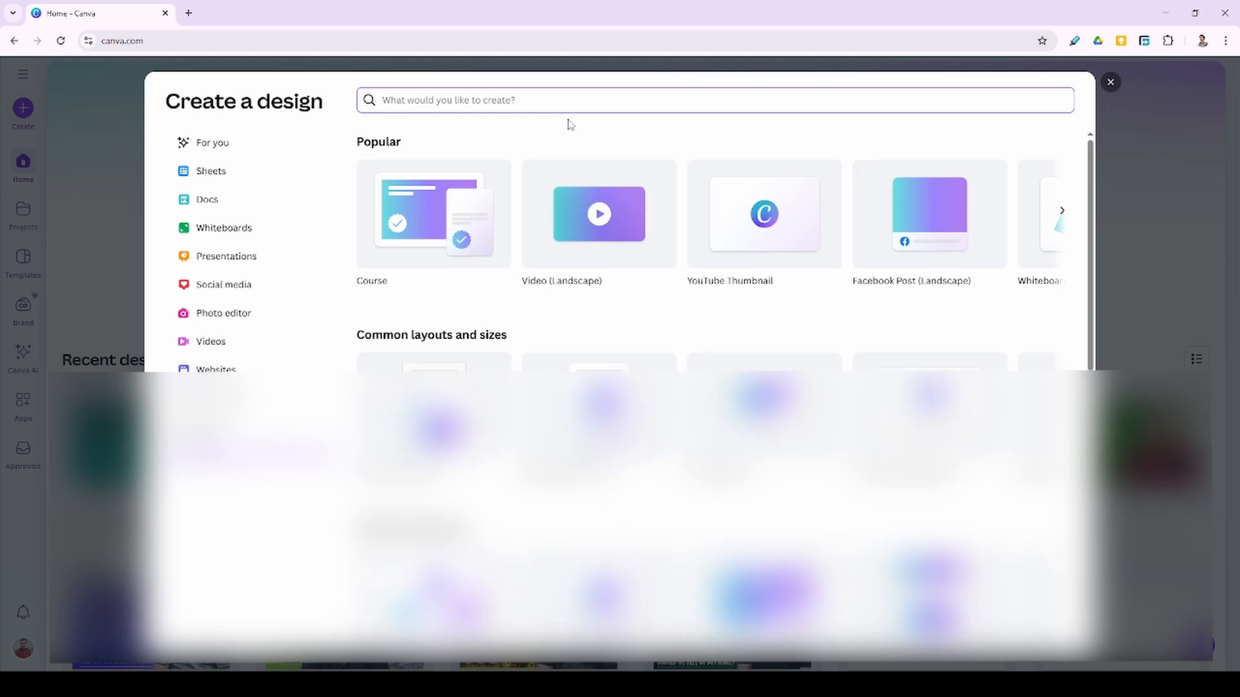
type("youtu")
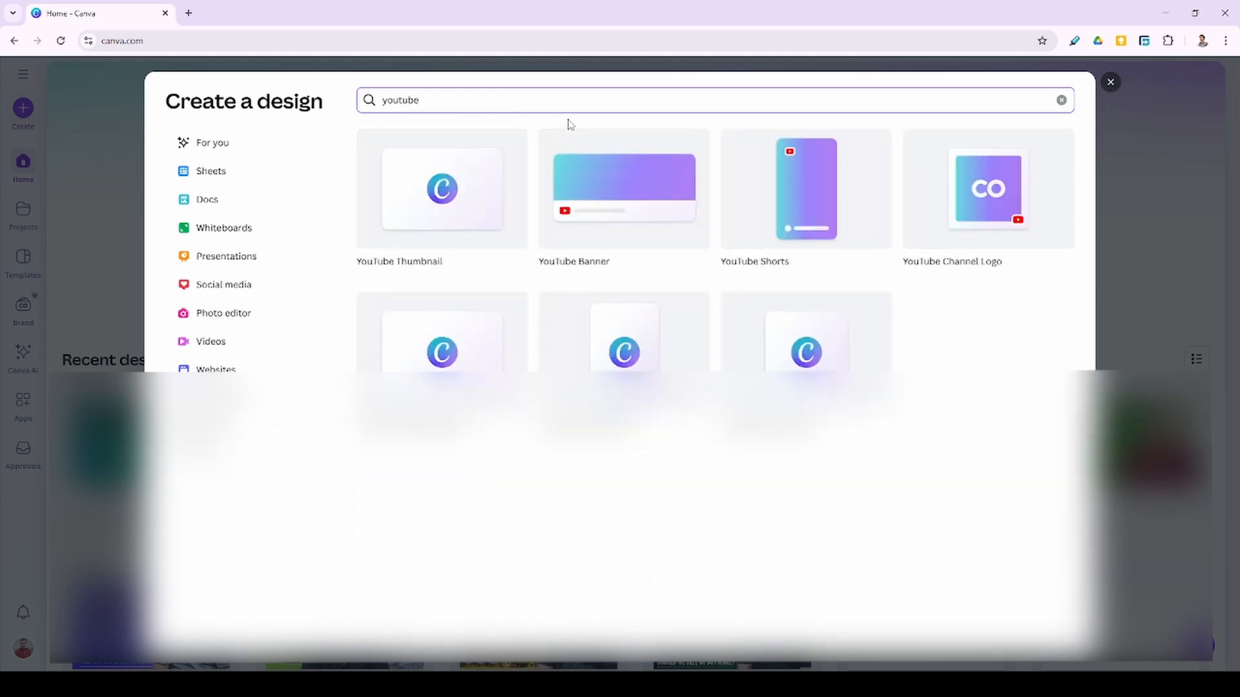
type("be")
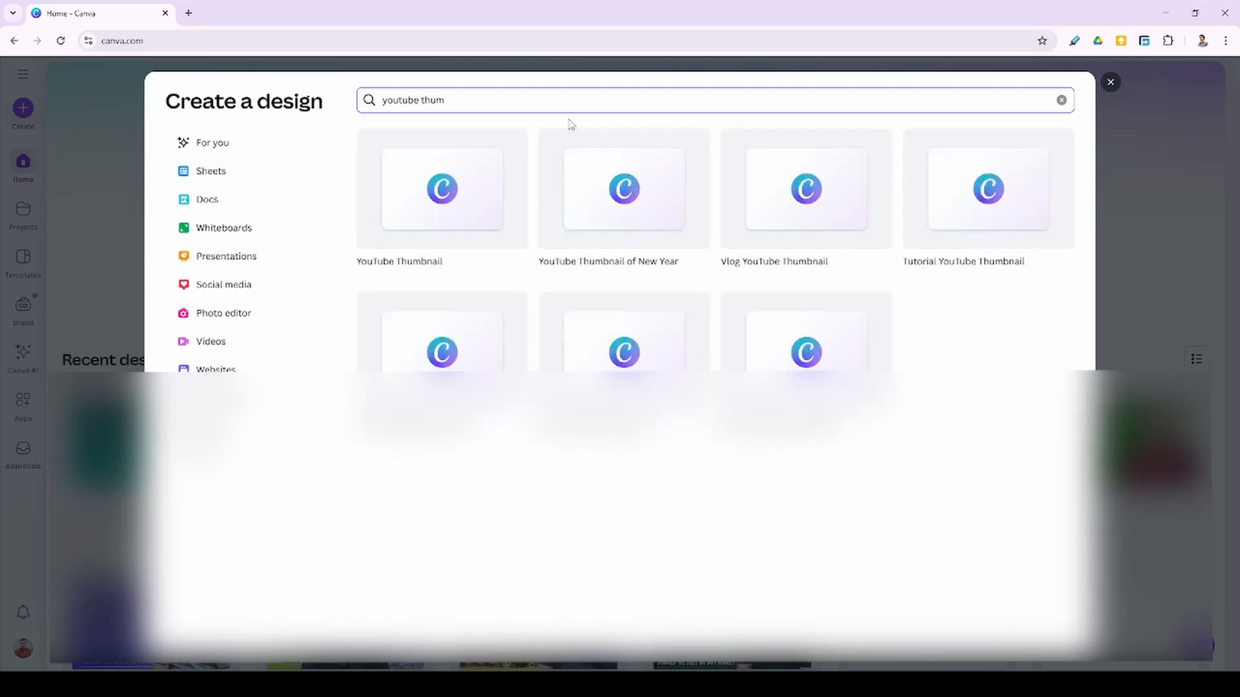
left_click(478, 186)
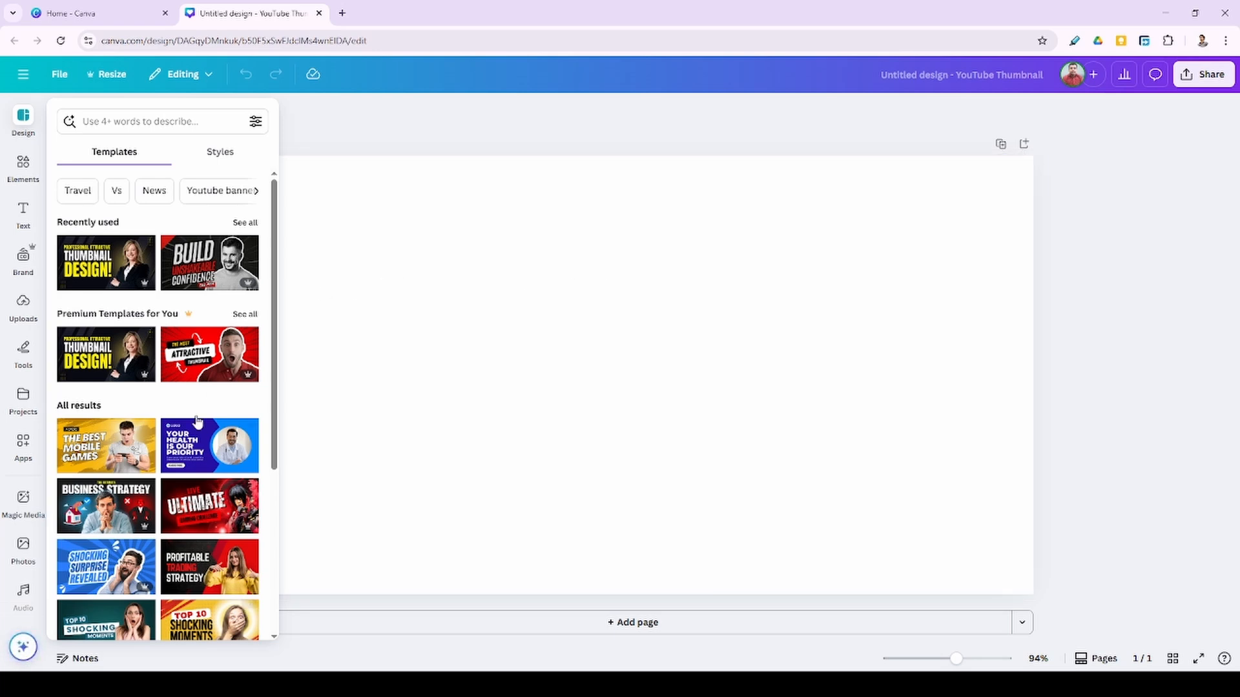
Step: Apply the "Profitable Trading Strategy" template to the page and delete the photo of the woman
scroll(219, 491, "down", 4)
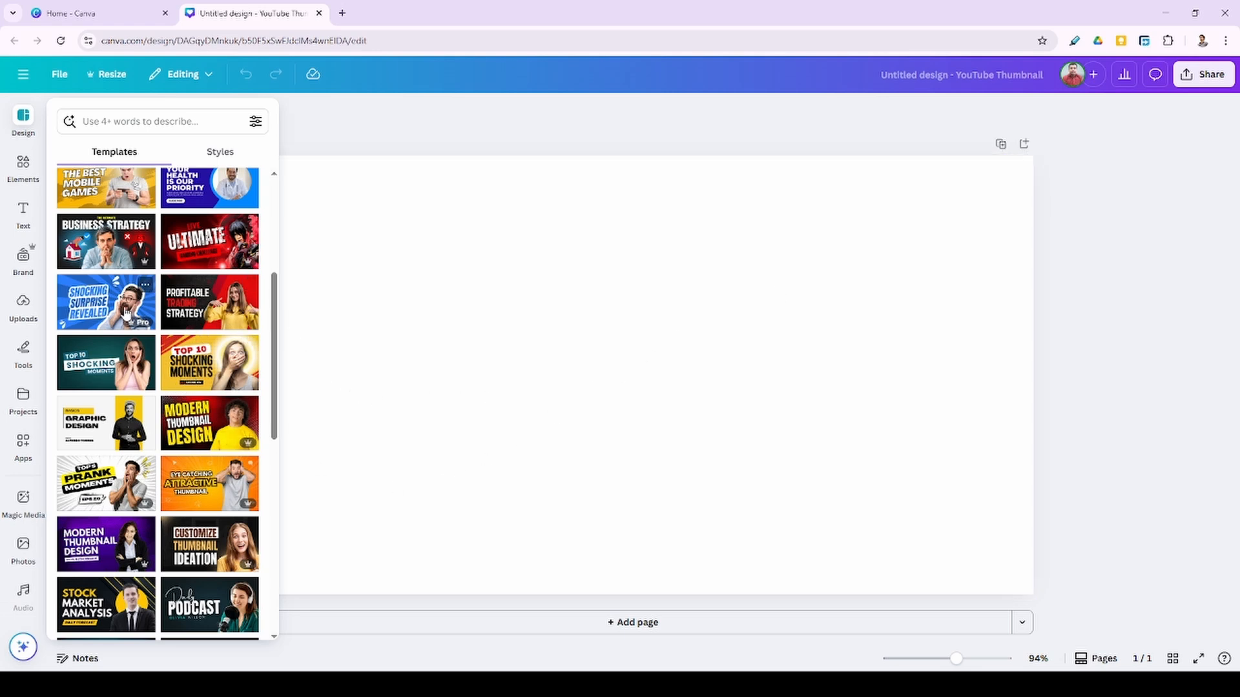
left_click(197, 319)
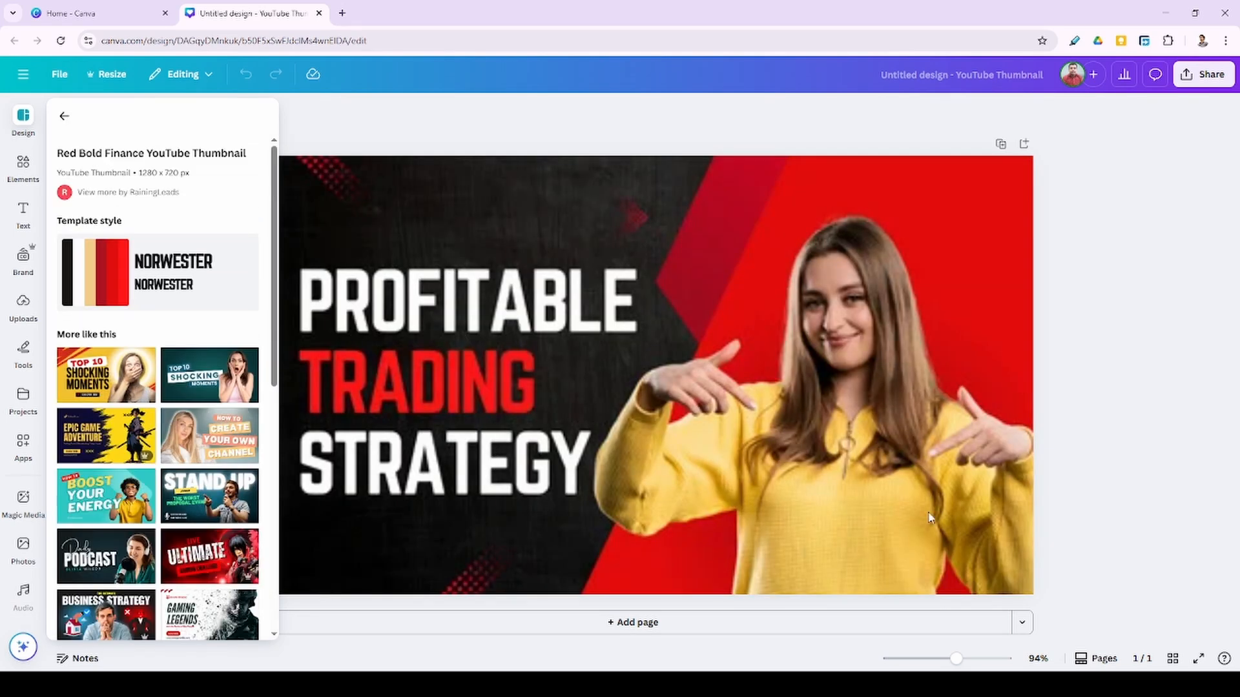
left_click(879, 452)
key("Delete")
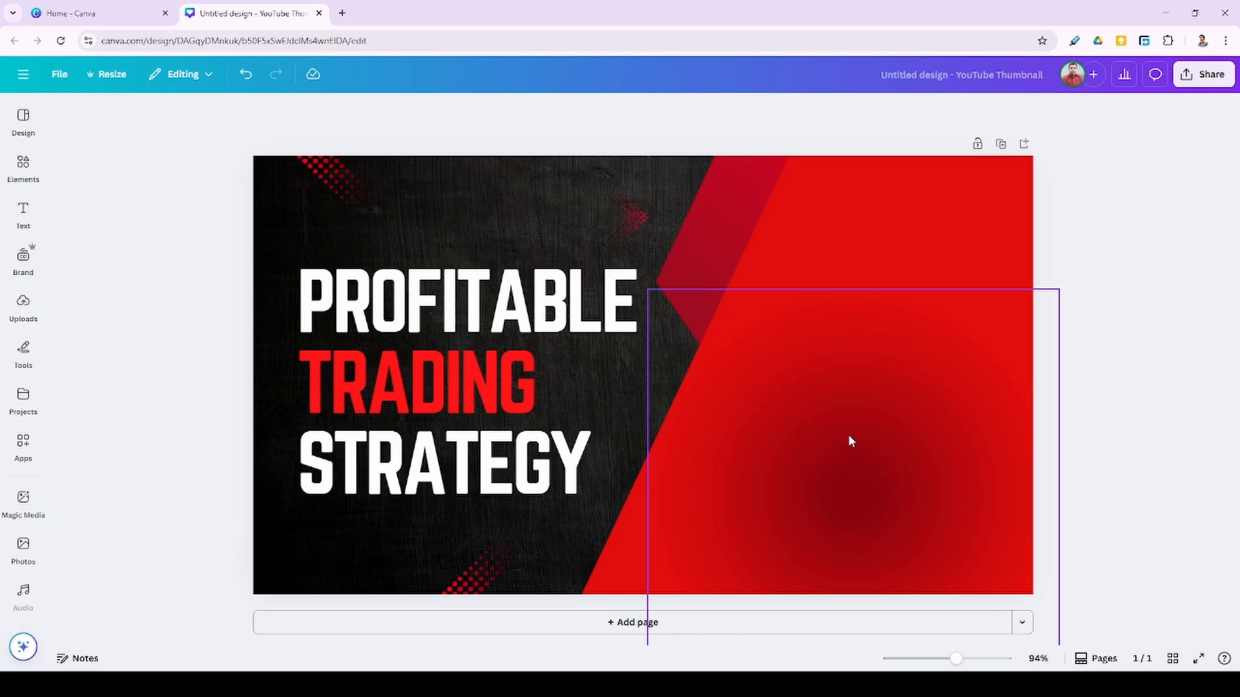
left_click(23, 115)
left_click(24, 115)
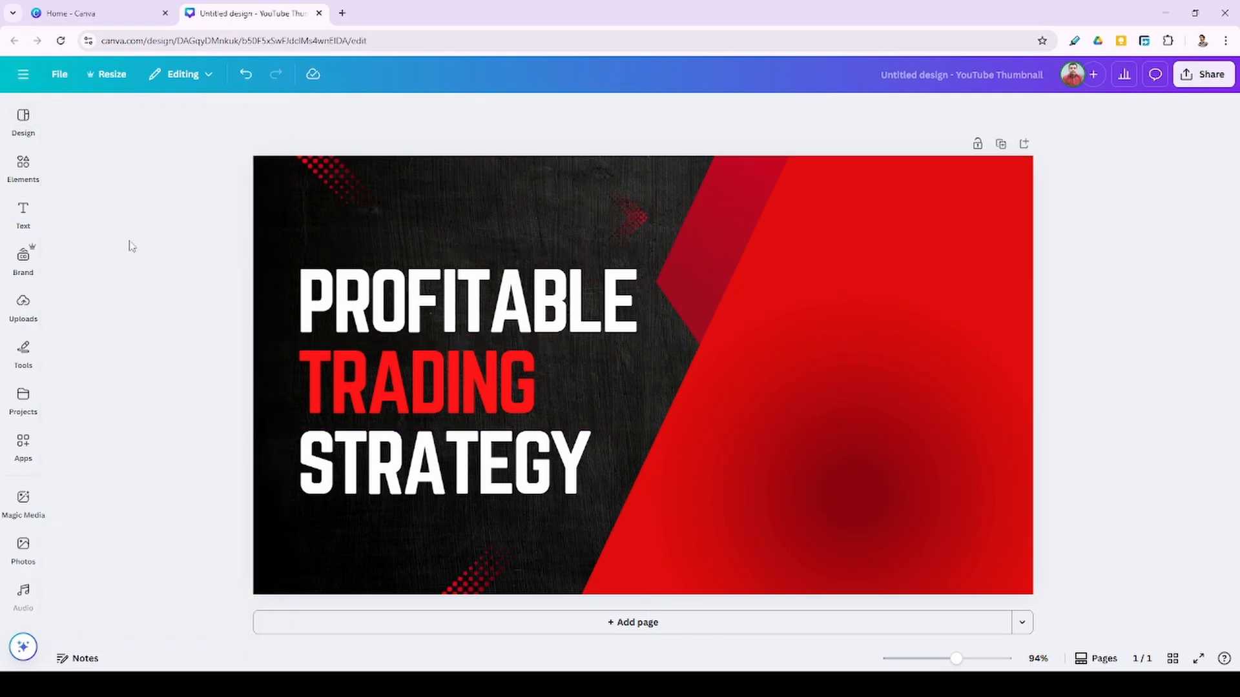
Step: Undo the photo deletion and the applied template to get back to the blank page
key("ctrl+z")
key("ctrl+z")
key("ctrl+z")
key("ctrl+z")
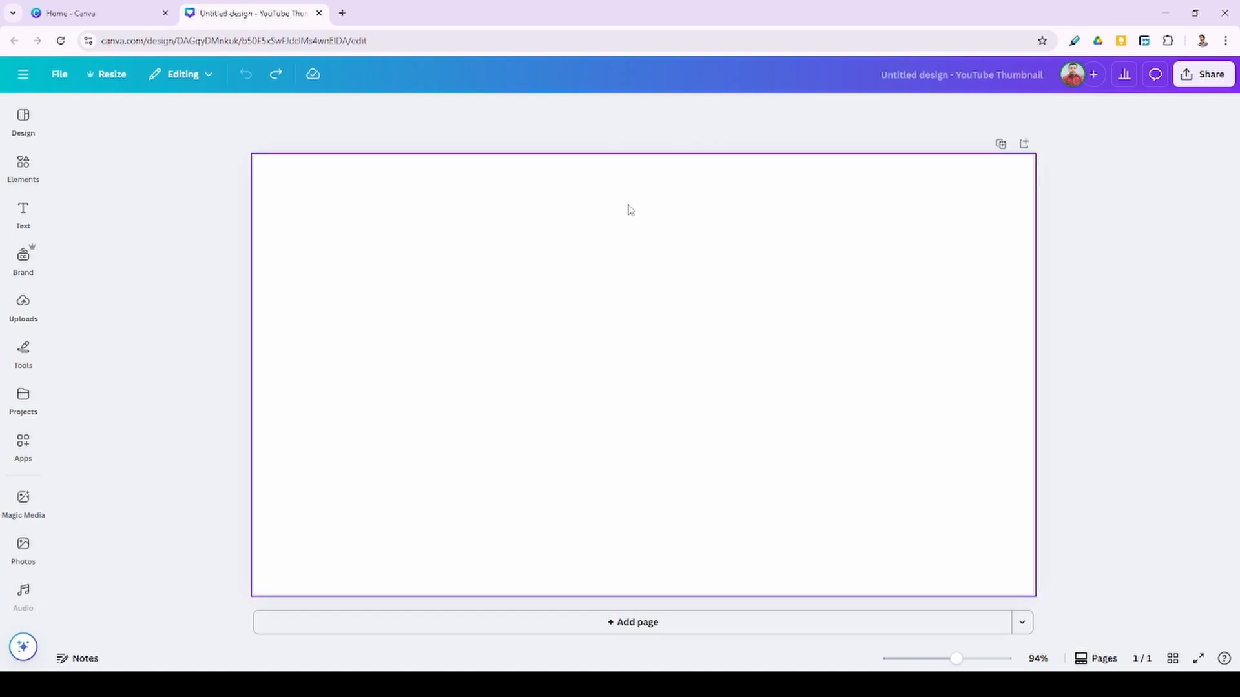
Step: Try preset solid and gradient colours, including green and teal, and a custom red #DF1C1C as the page background
left_click(613, 280)
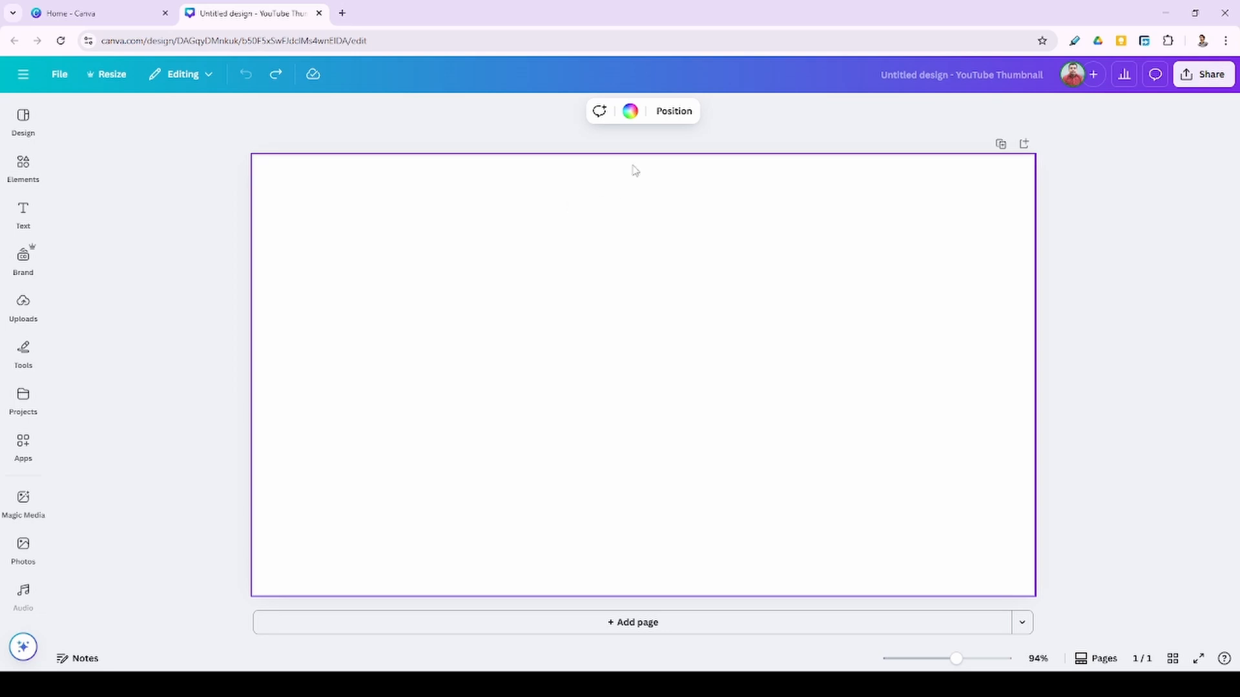
left_click(630, 114)
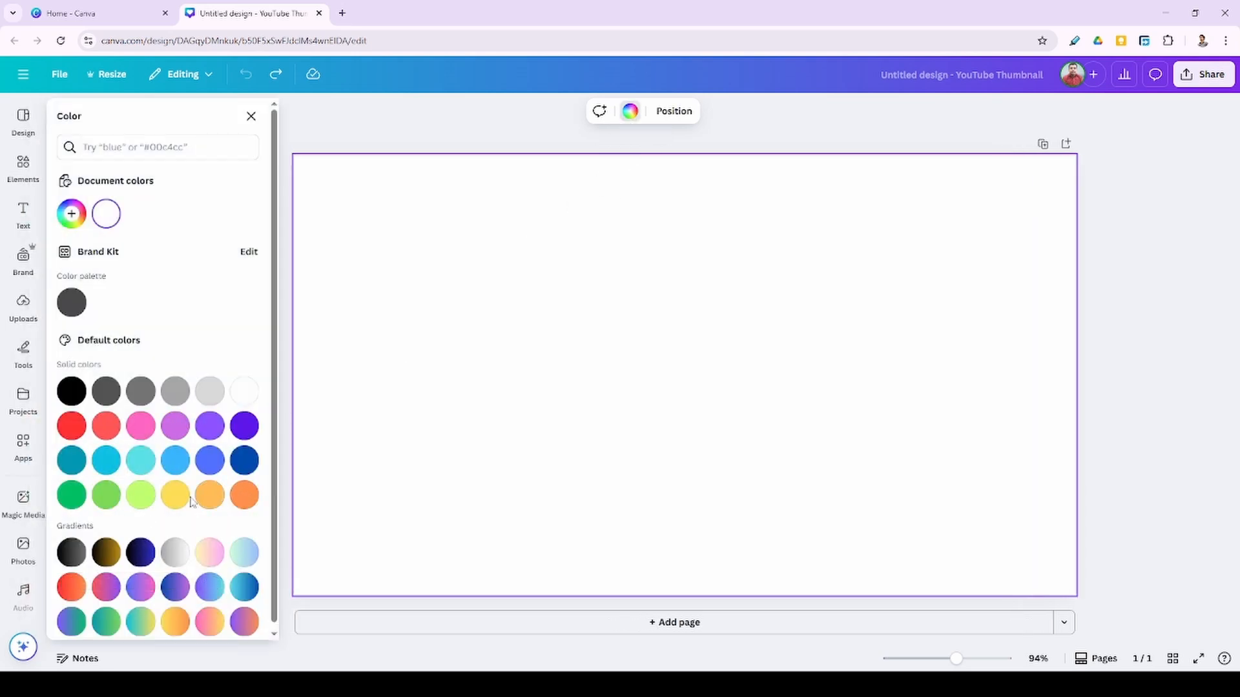
left_click(71, 494)
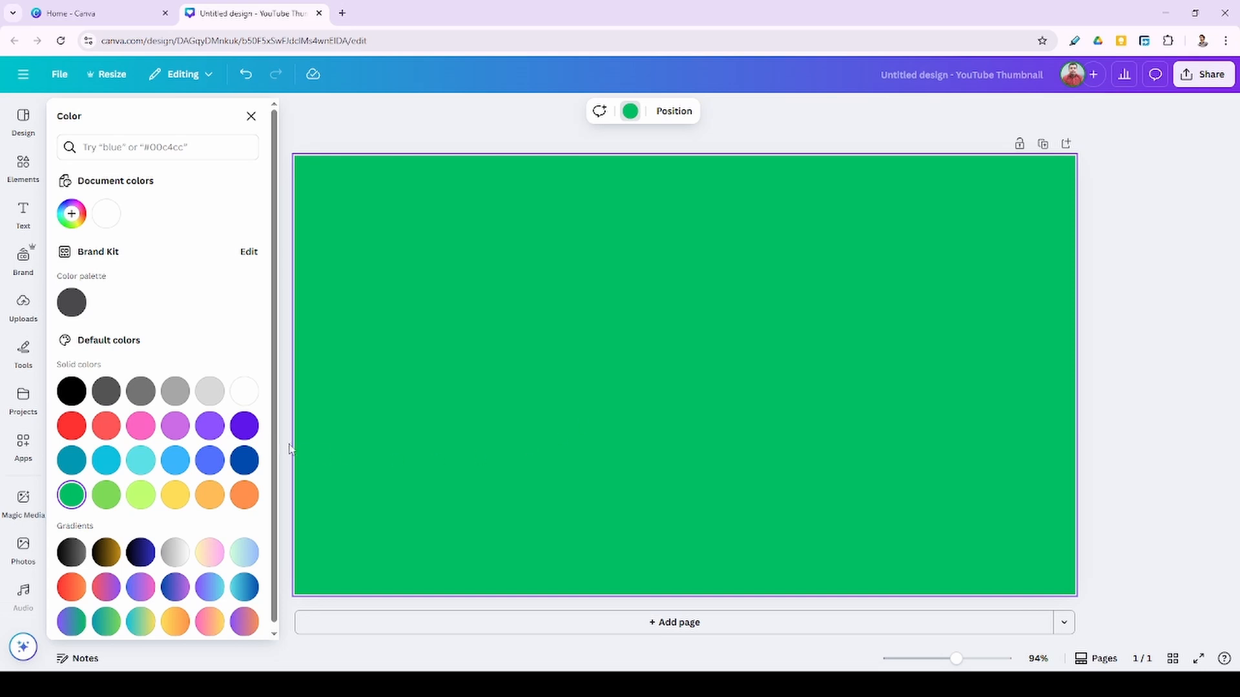
left_click(75, 462)
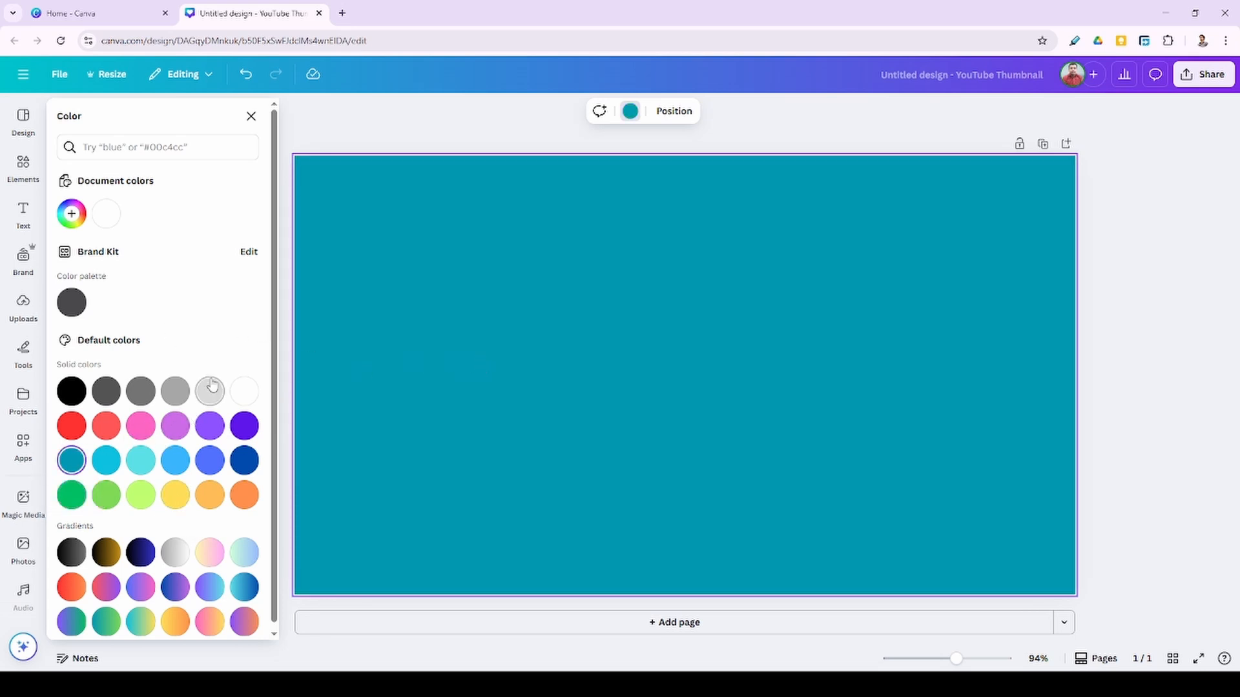
scroll(220, 378, "down", 1)
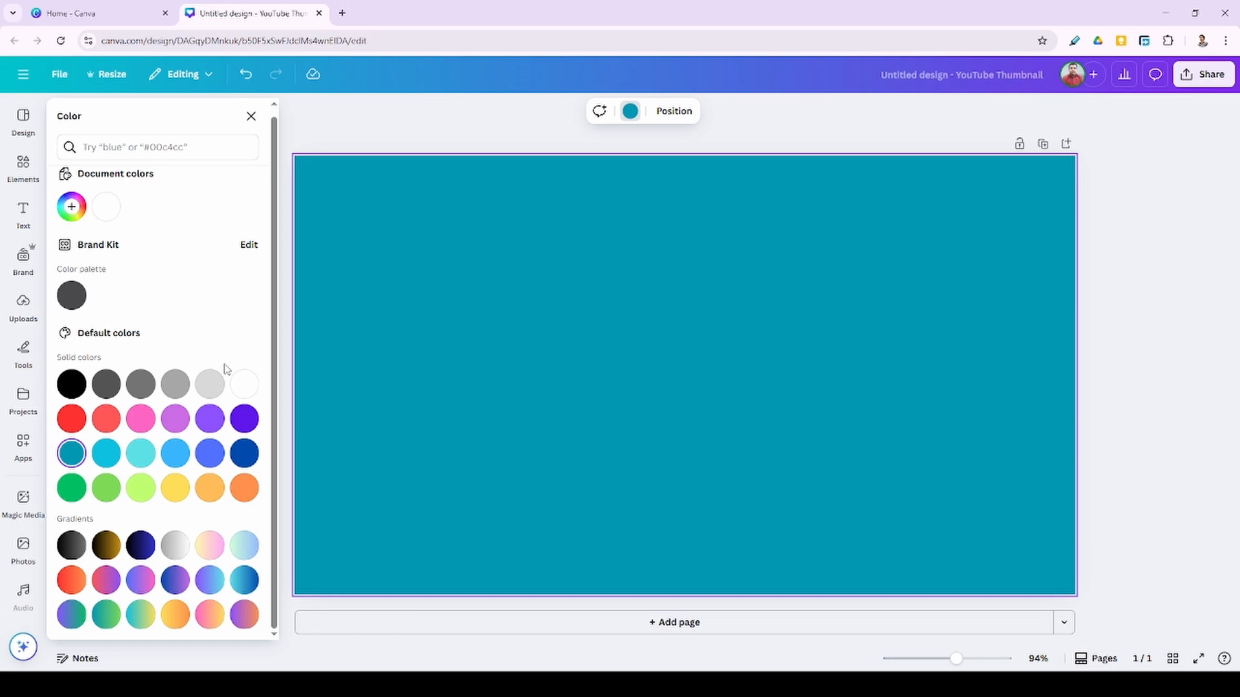
left_click(245, 581)
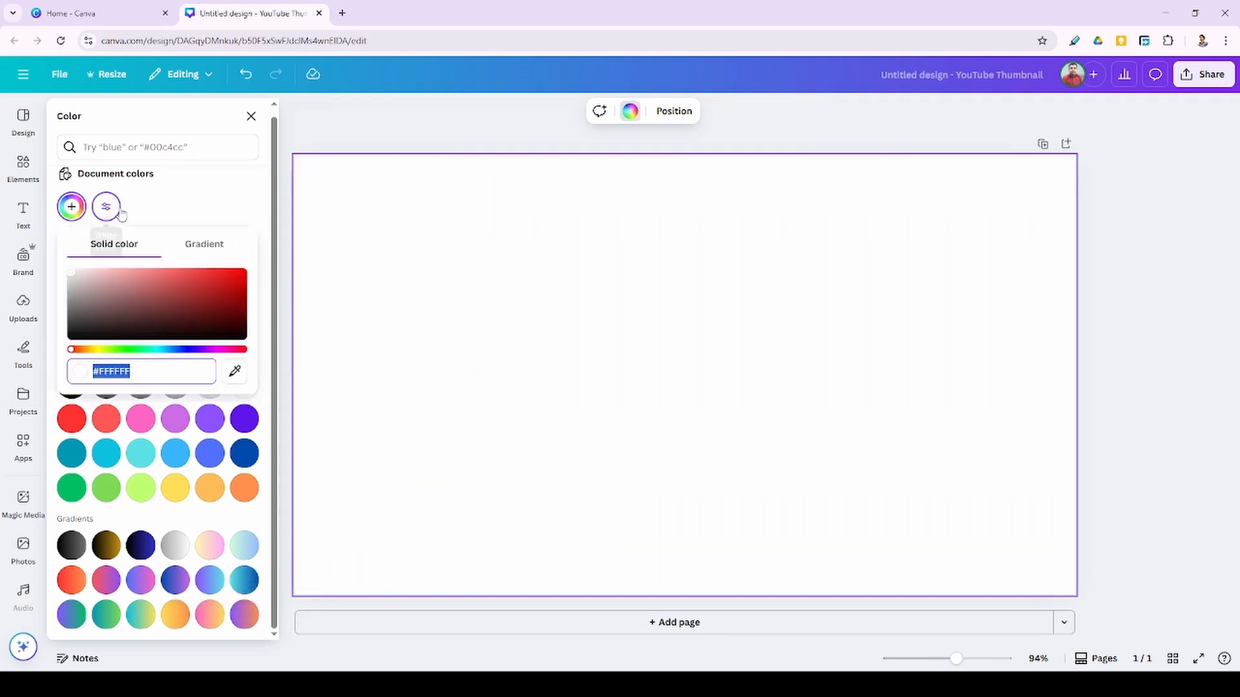
left_click(106, 208)
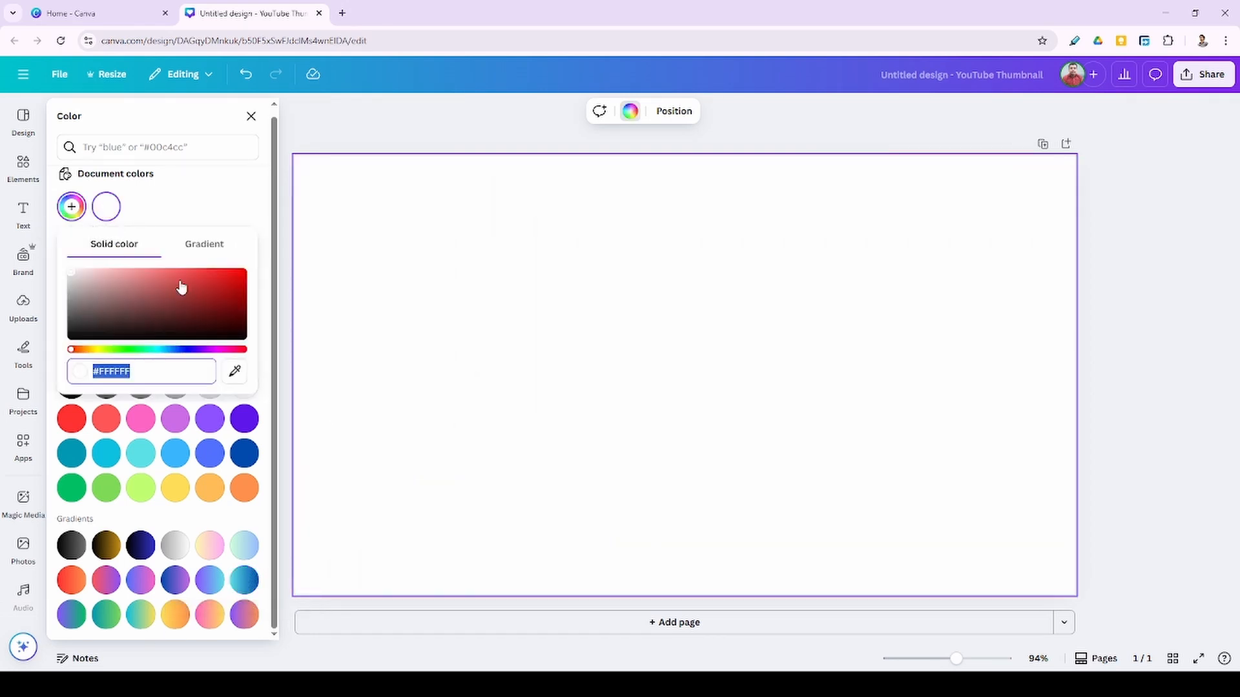
left_click(225, 277)
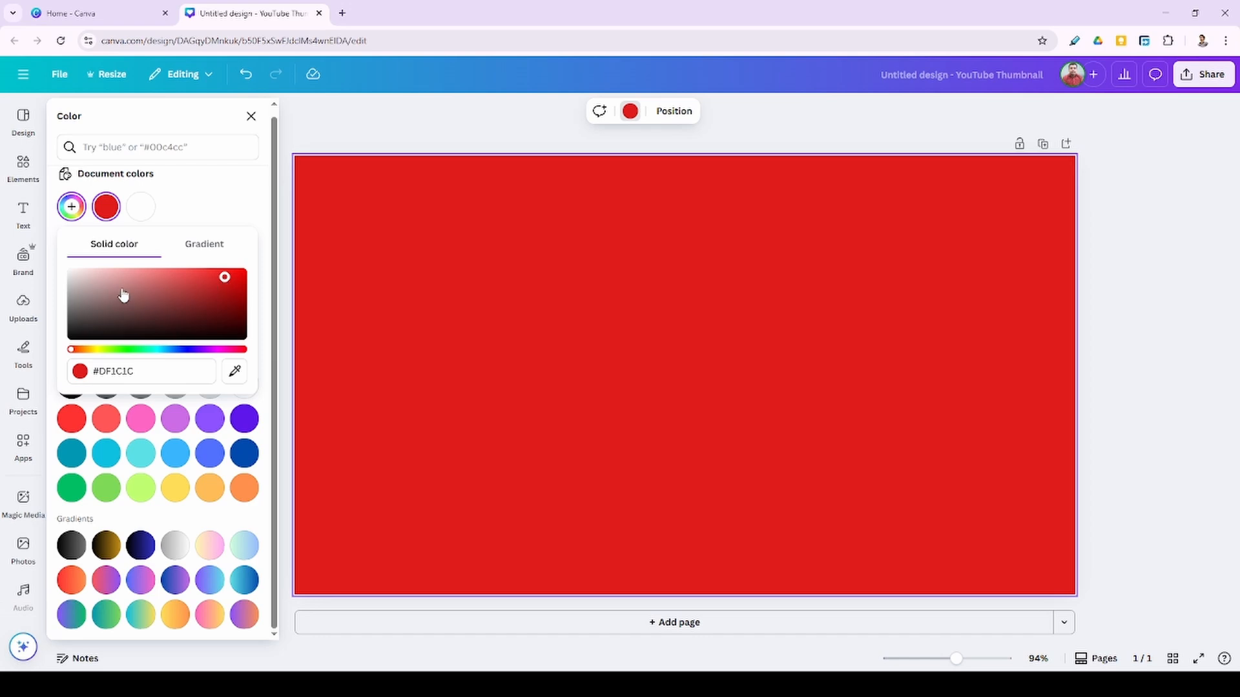
Step: Switch the page background to a custom gradient and set its first colour to white (#FFFFFF)
left_click(204, 243)
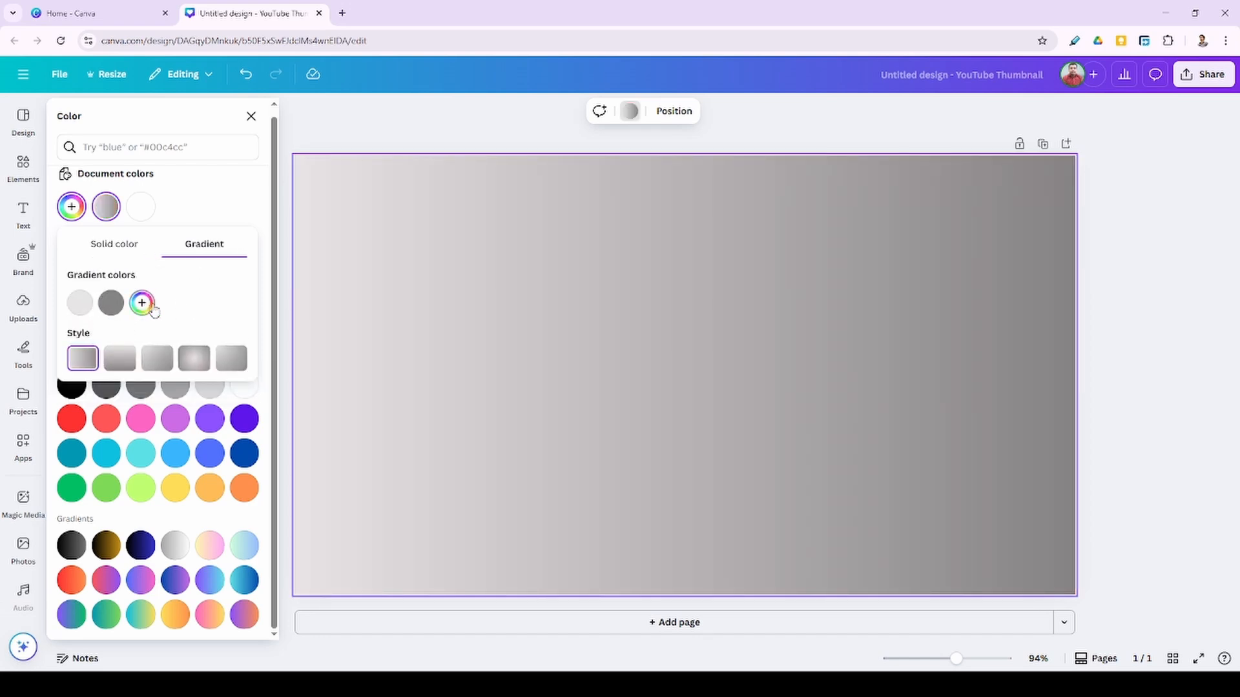
left_click(80, 305)
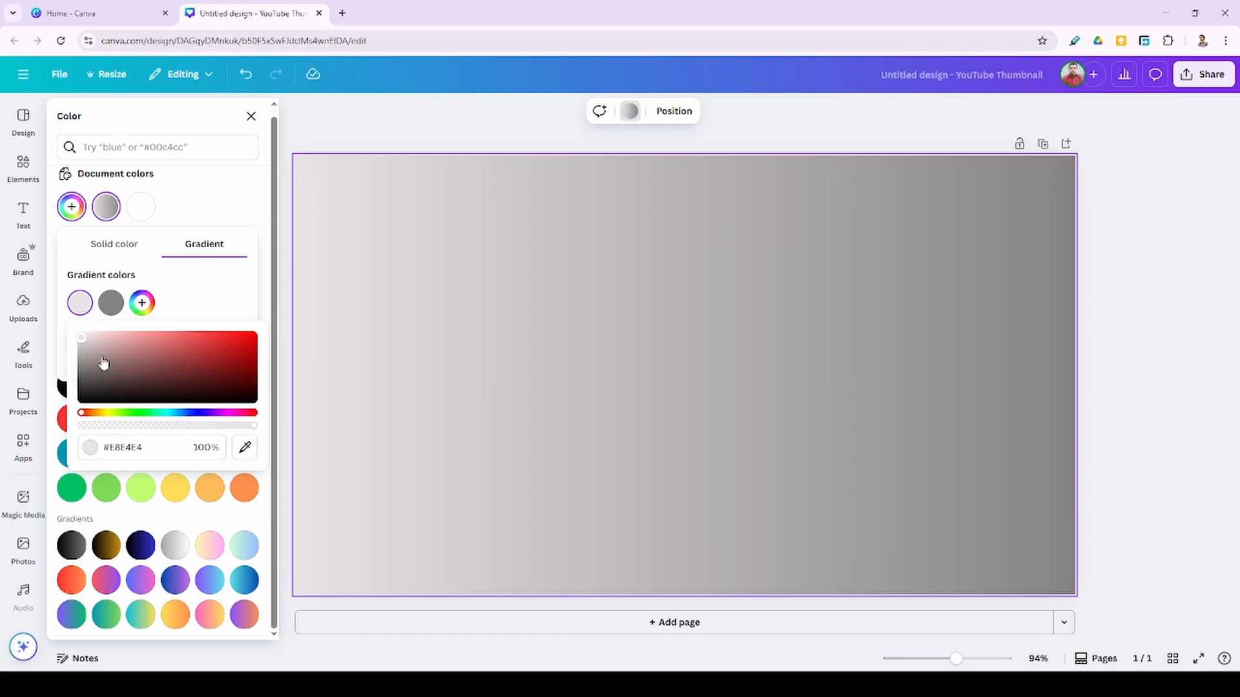
left_click_drag(103, 363, 64, 325)
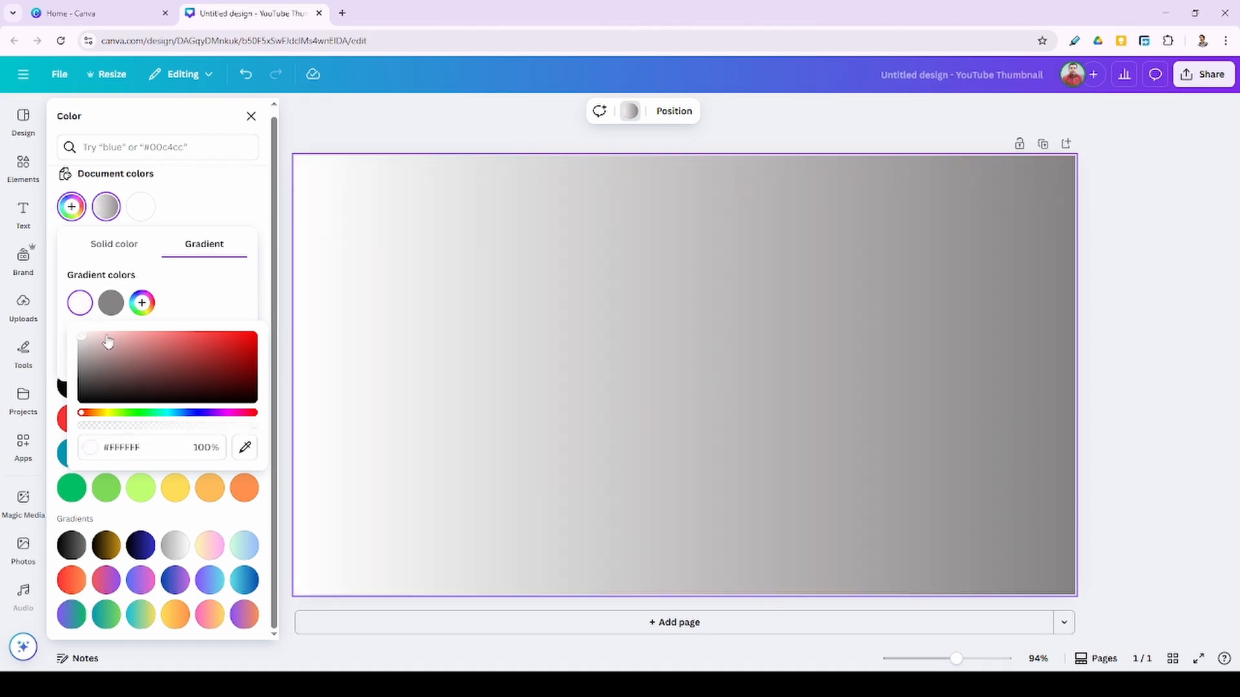
Step: Add crimson (#C81752) as a third colour to the background gradient
left_click(140, 303)
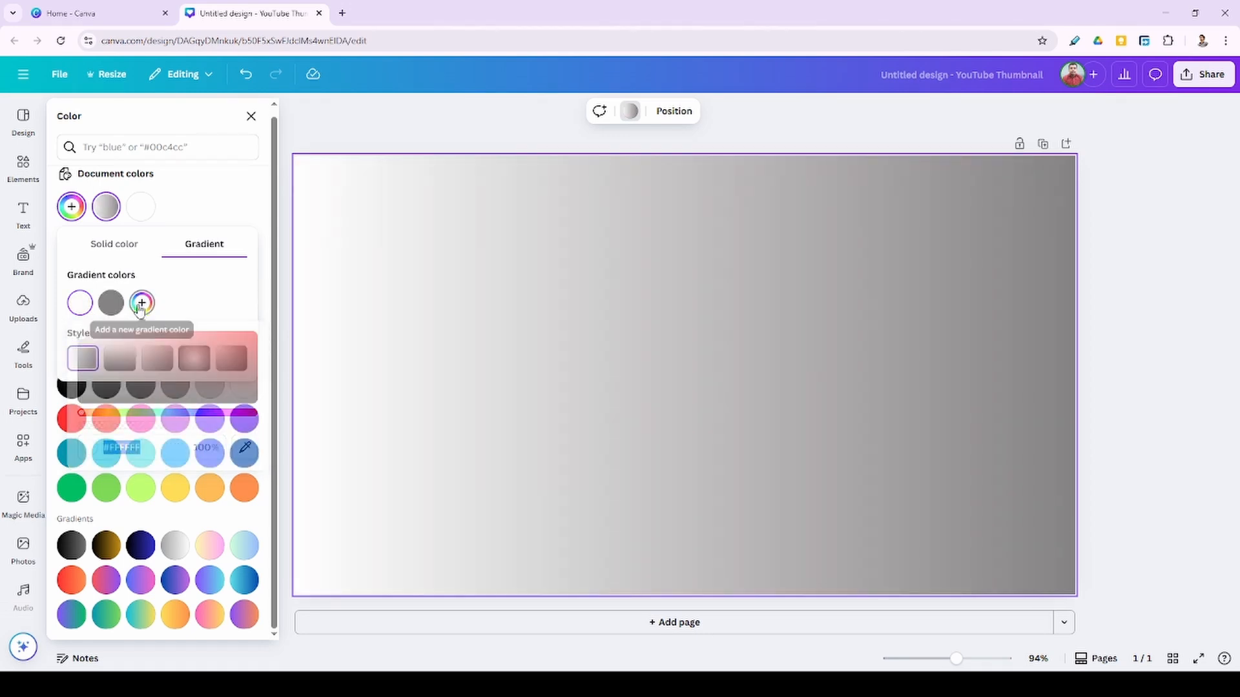
left_click_drag(171, 363, 299, 351)
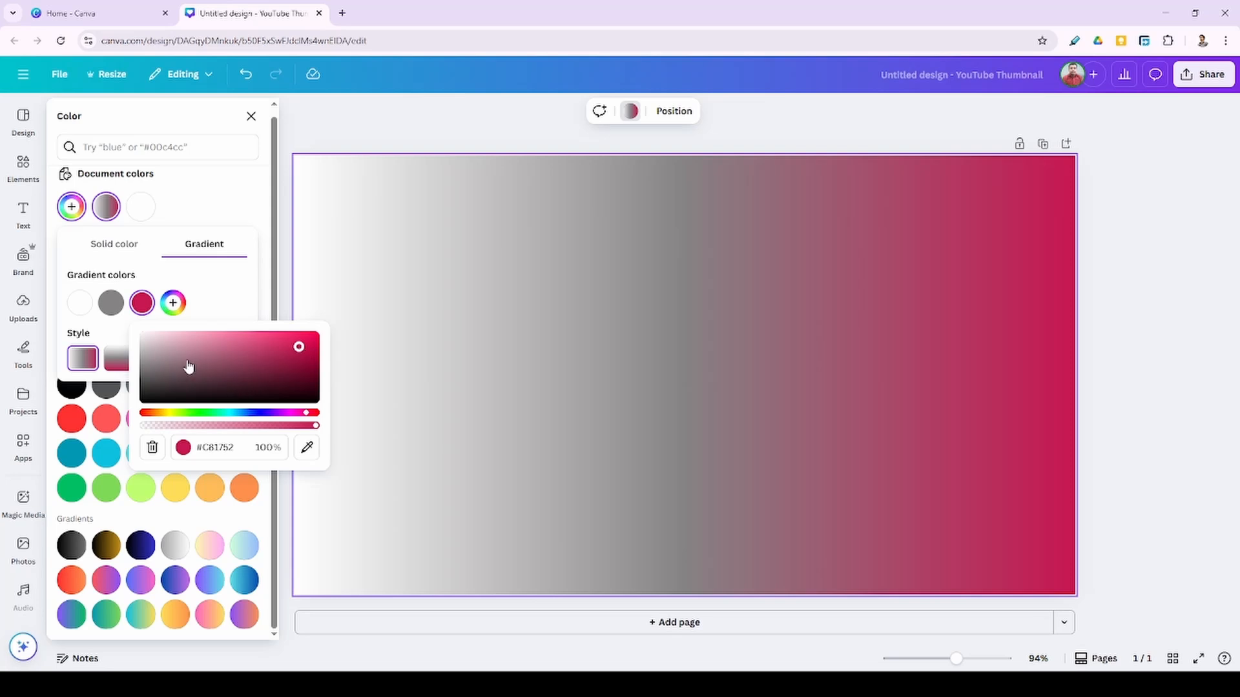
left_click(683, 328)
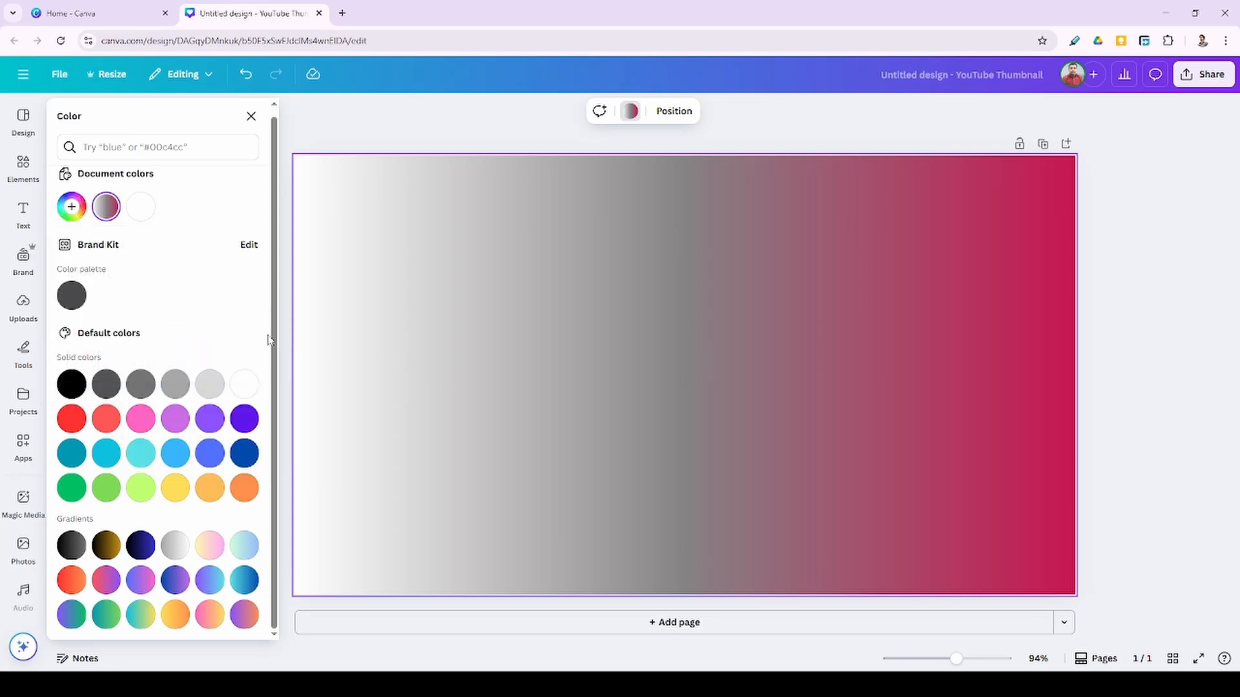
Step: Move white to the end of the background's gradient colours and remove the grey one
left_click(106, 207)
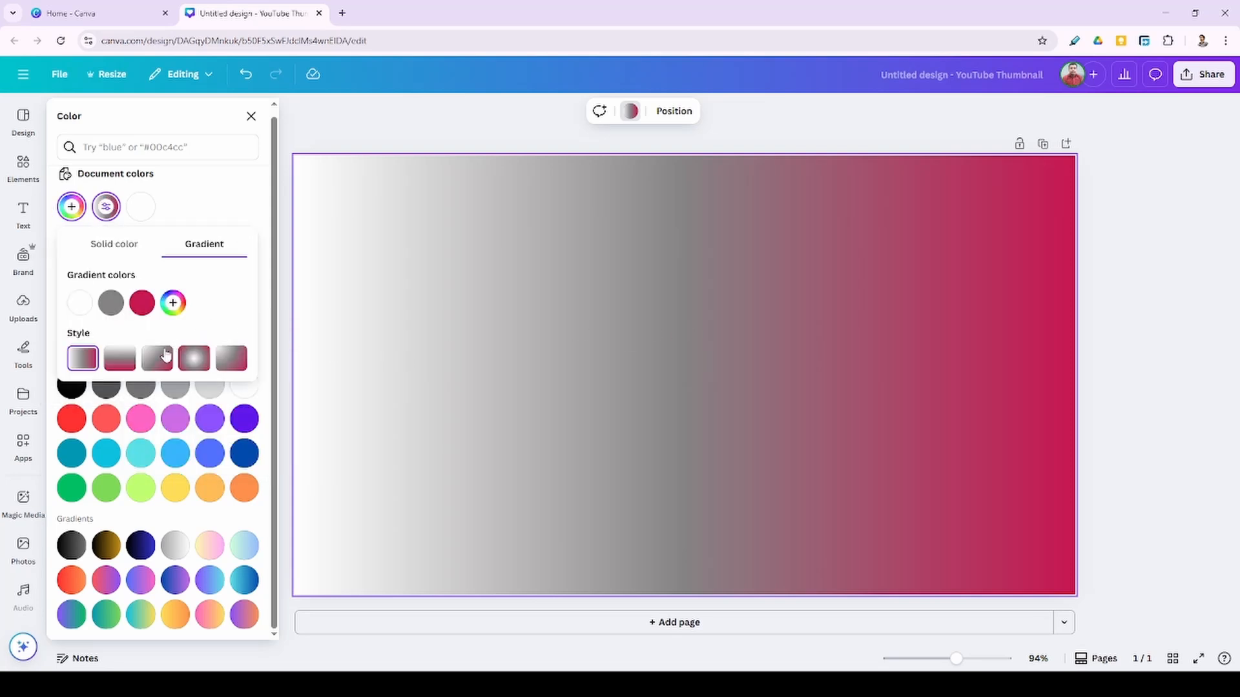
mouse_move(142, 304)
left_mouse_down()
mouse_move(64, 307)
mouse_move(142, 309)
left_mouse_up()
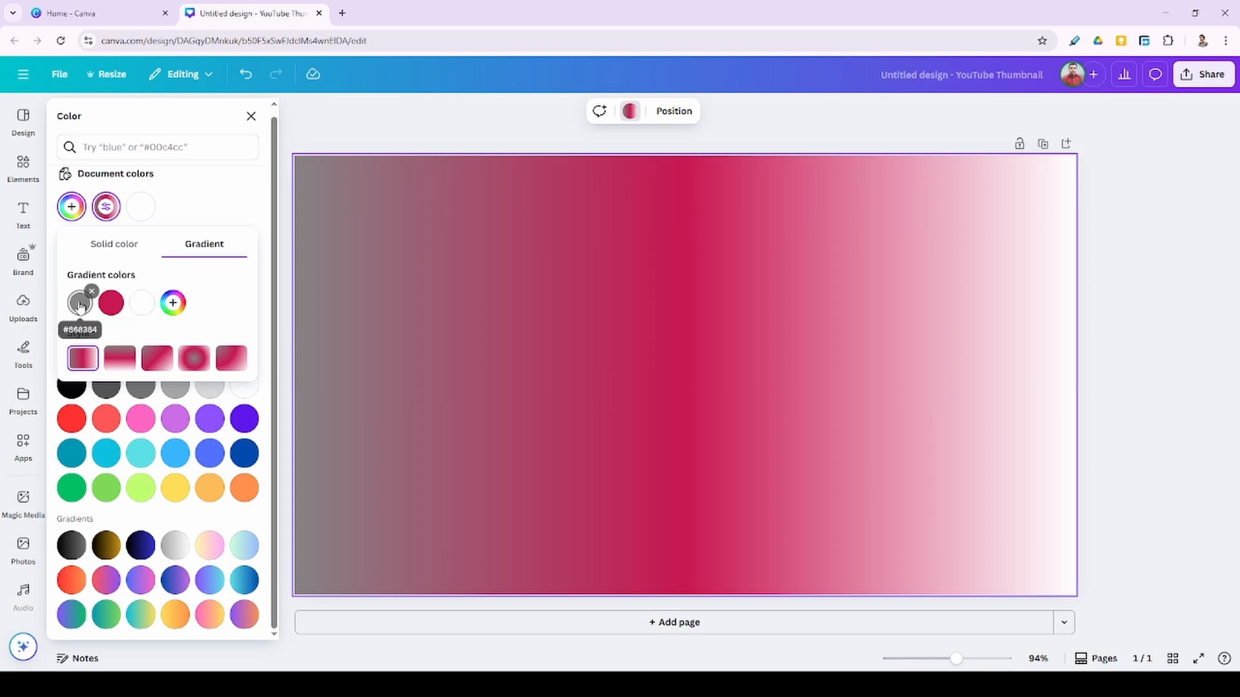
left_click(92, 291)
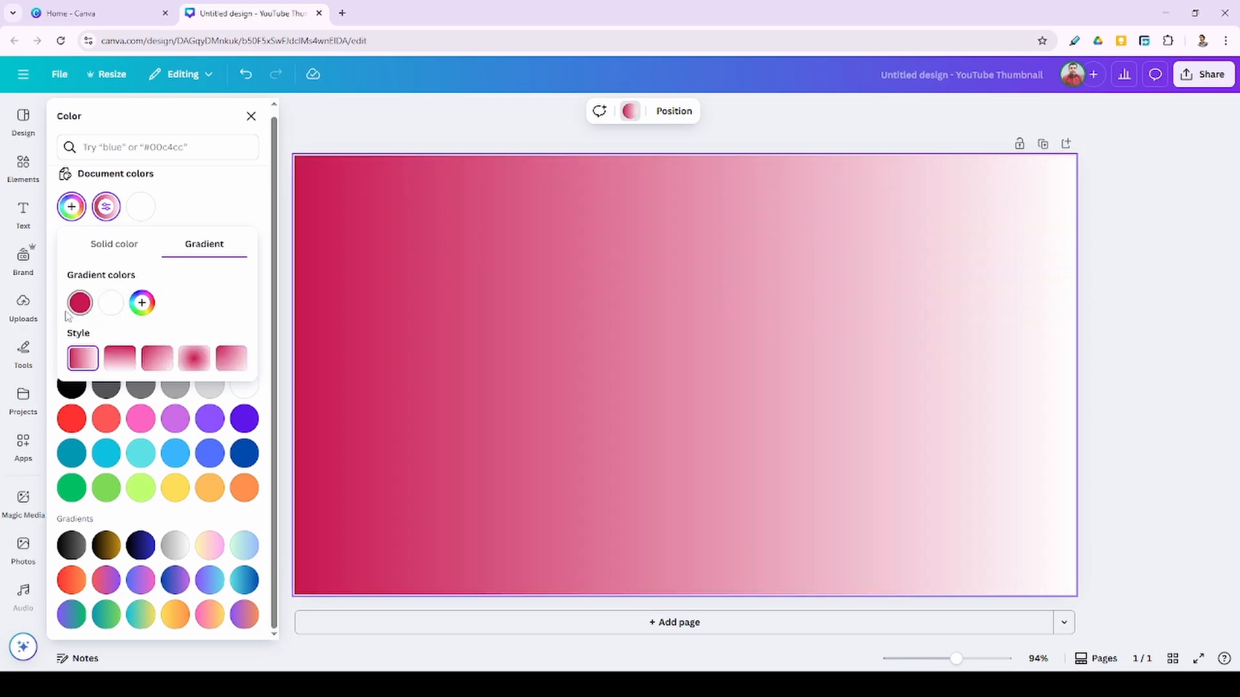
Step: Change the white gradient colour to dark red (#BB1010) and the crimson one to dark blue (#0B008B)
left_click(110, 304)
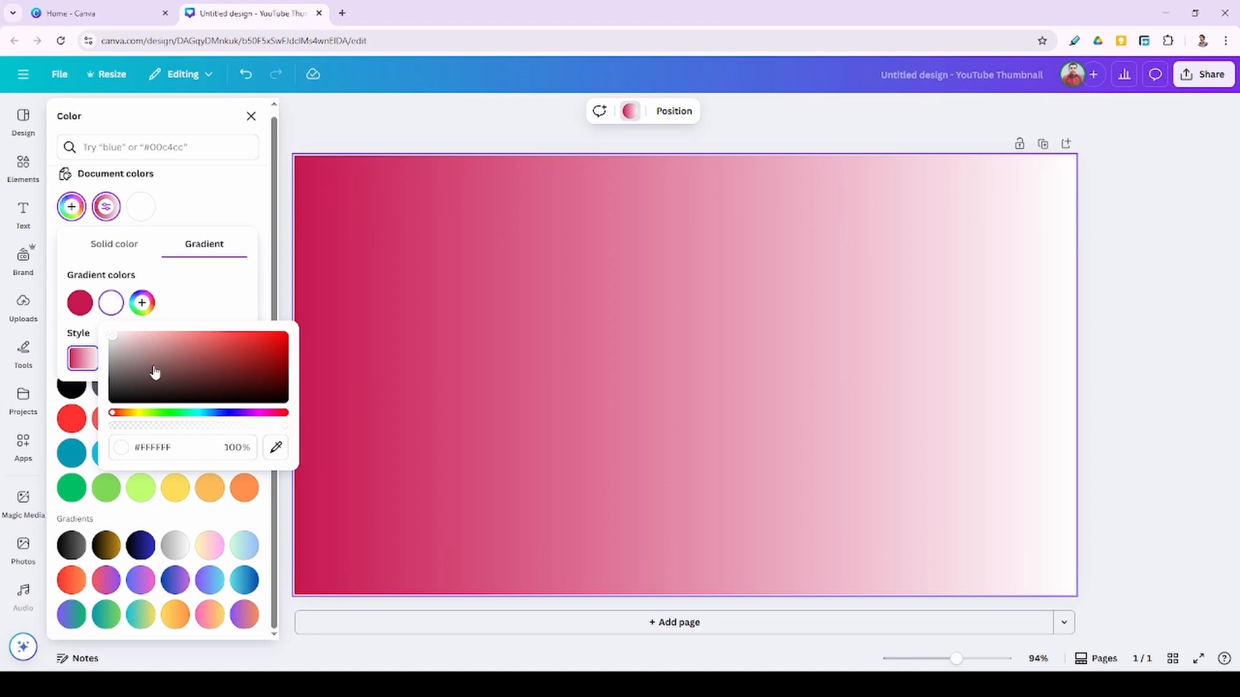
left_click(273, 353)
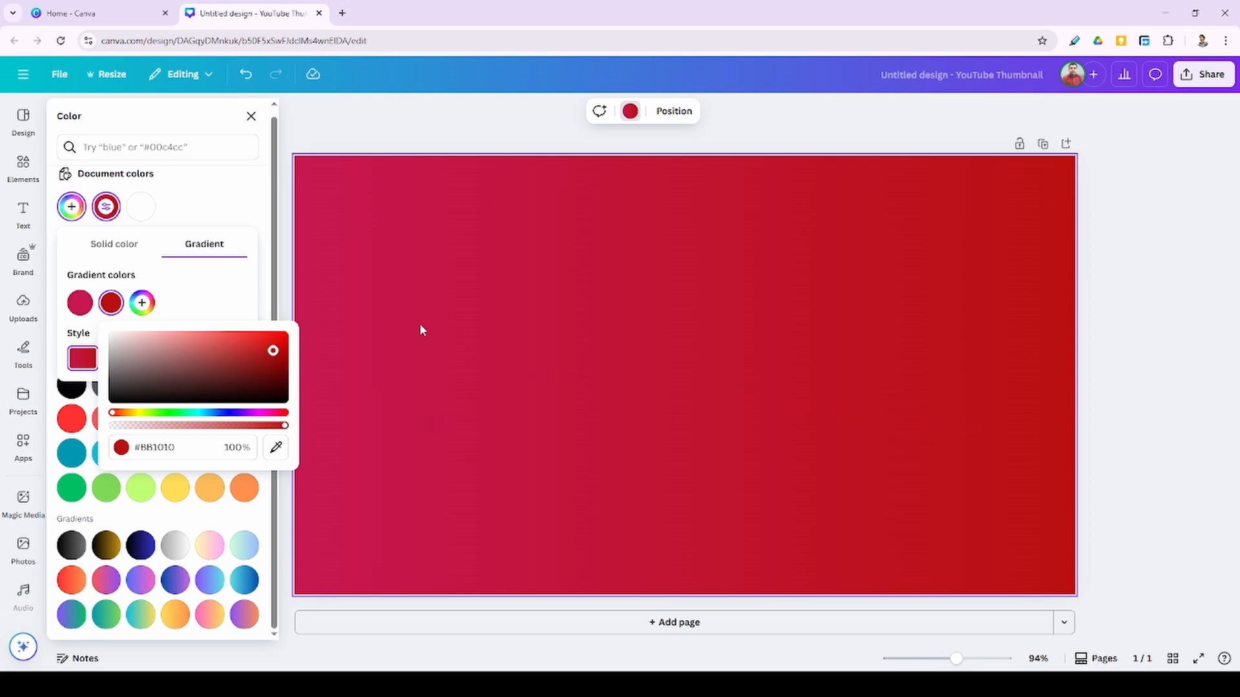
left_click(80, 308)
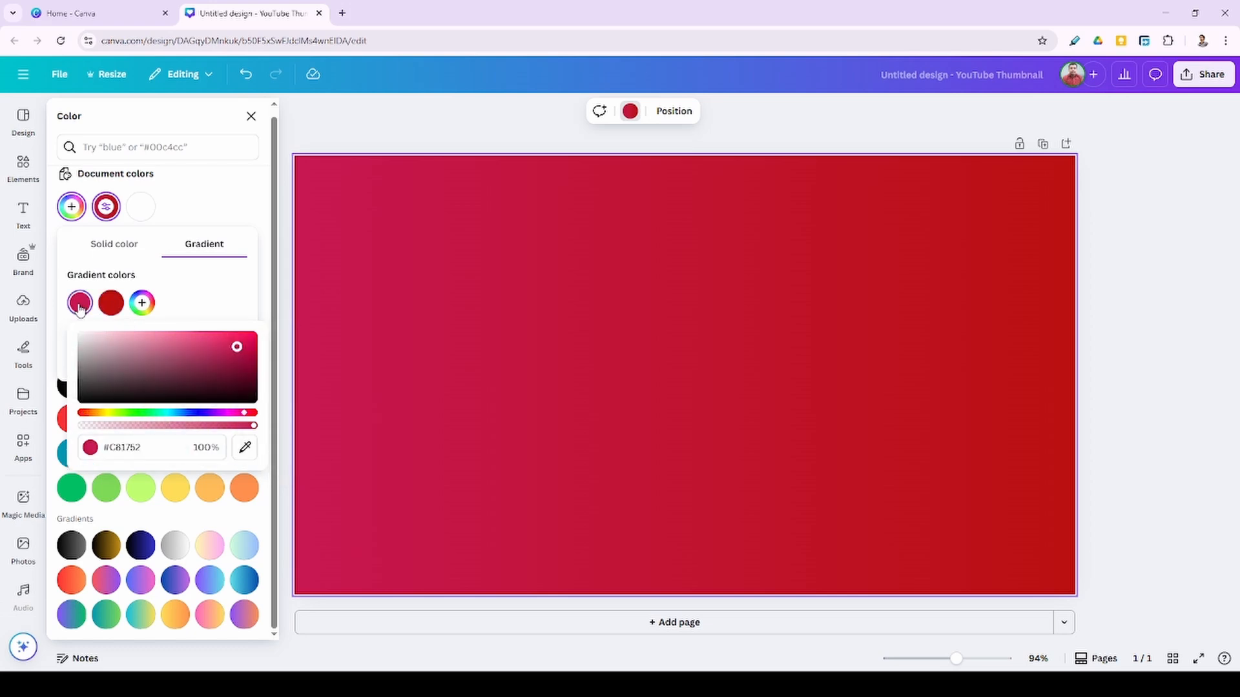
left_click(199, 412)
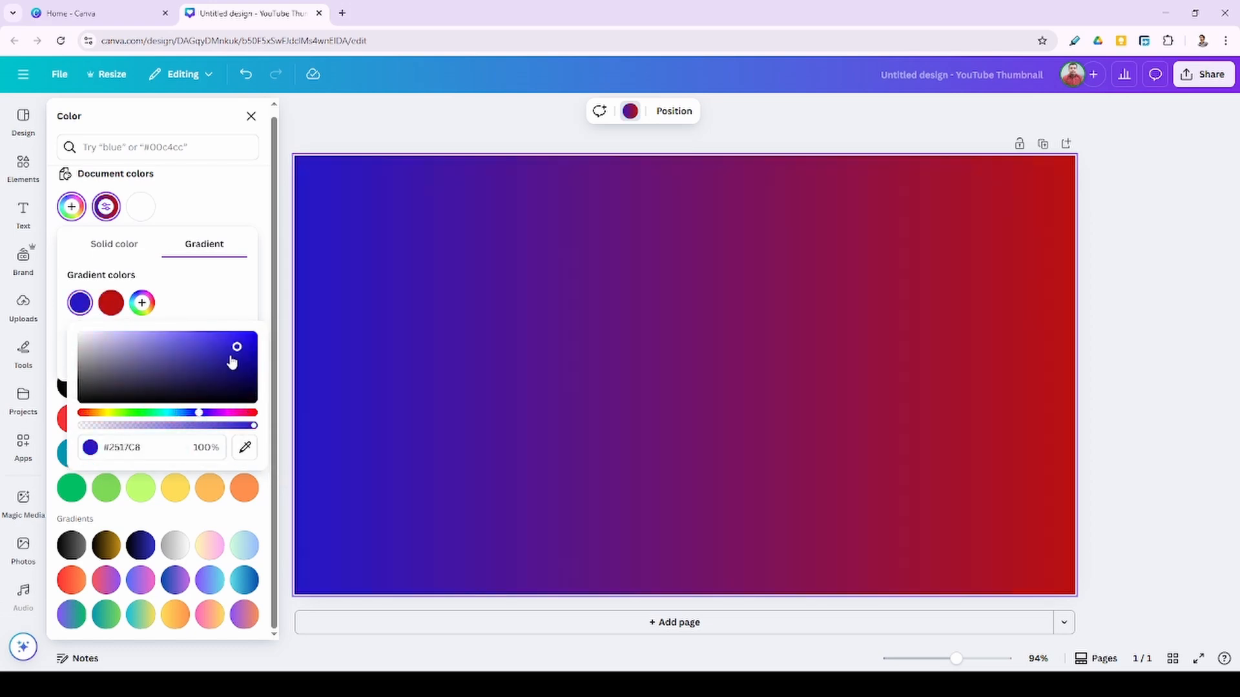
left_click_drag(232, 362, 286, 370)
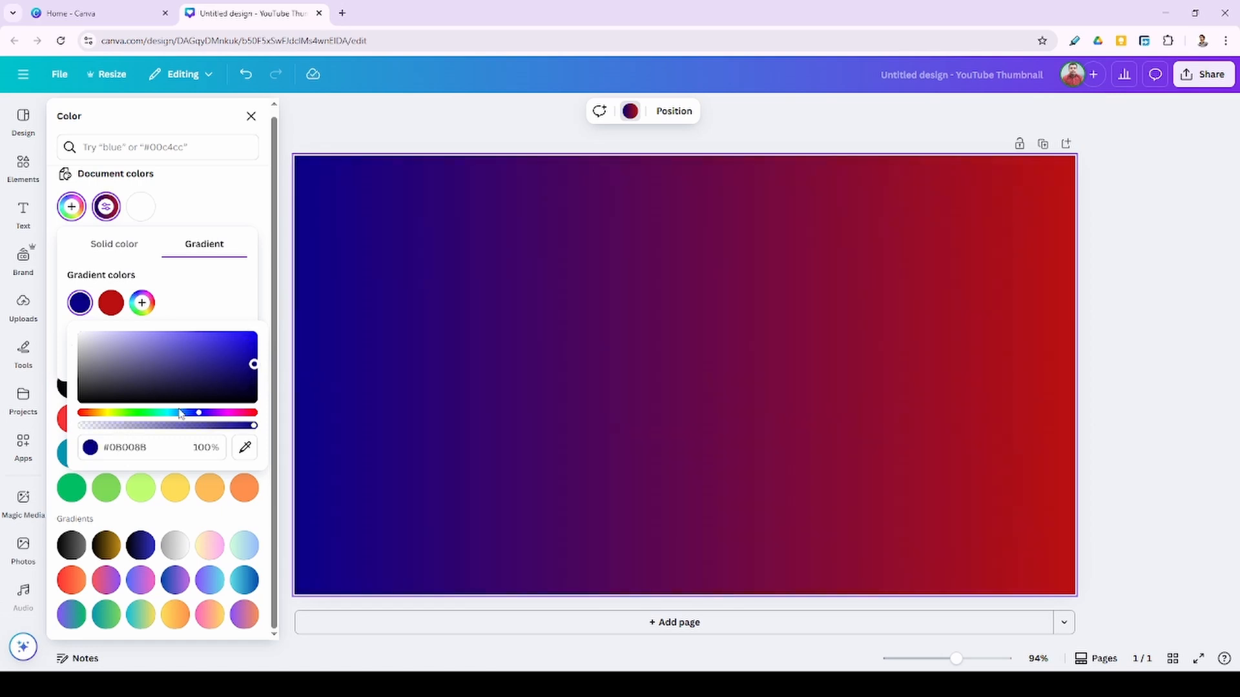
Step: Set the second gradient colour to teal blue (#0880AD) and apply the radial gradient style to the background
left_click(111, 303)
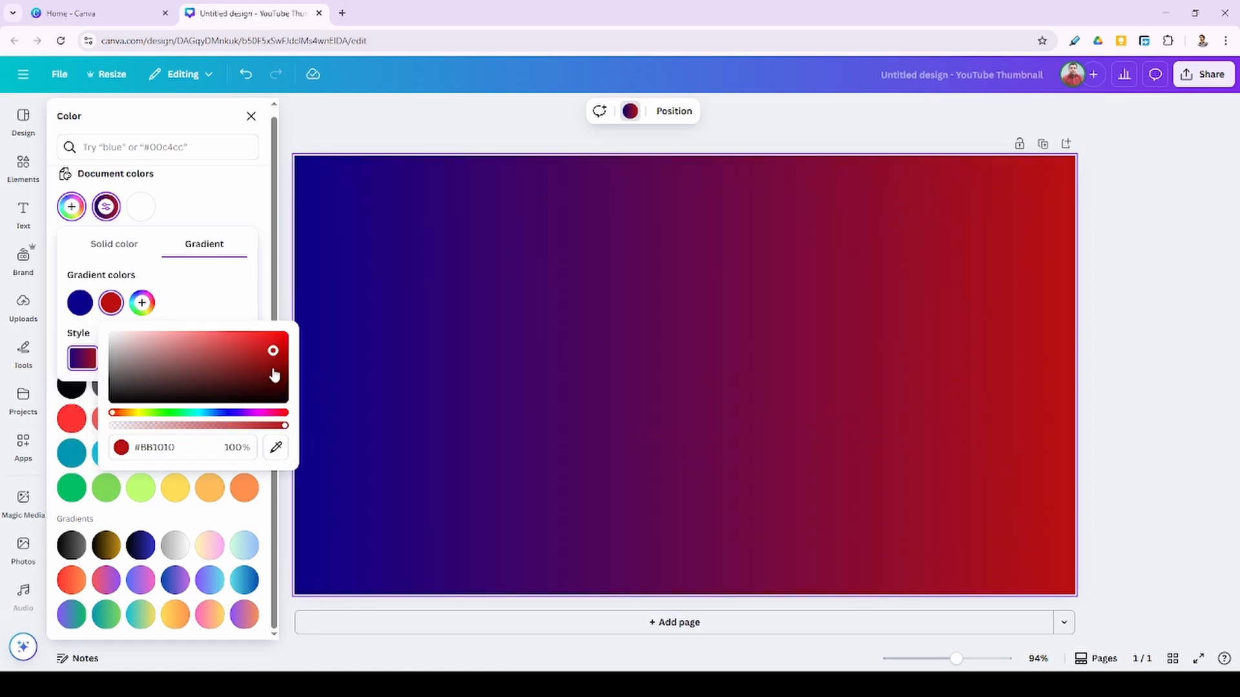
left_click(221, 413)
left_click_drag(222, 420, 207, 420)
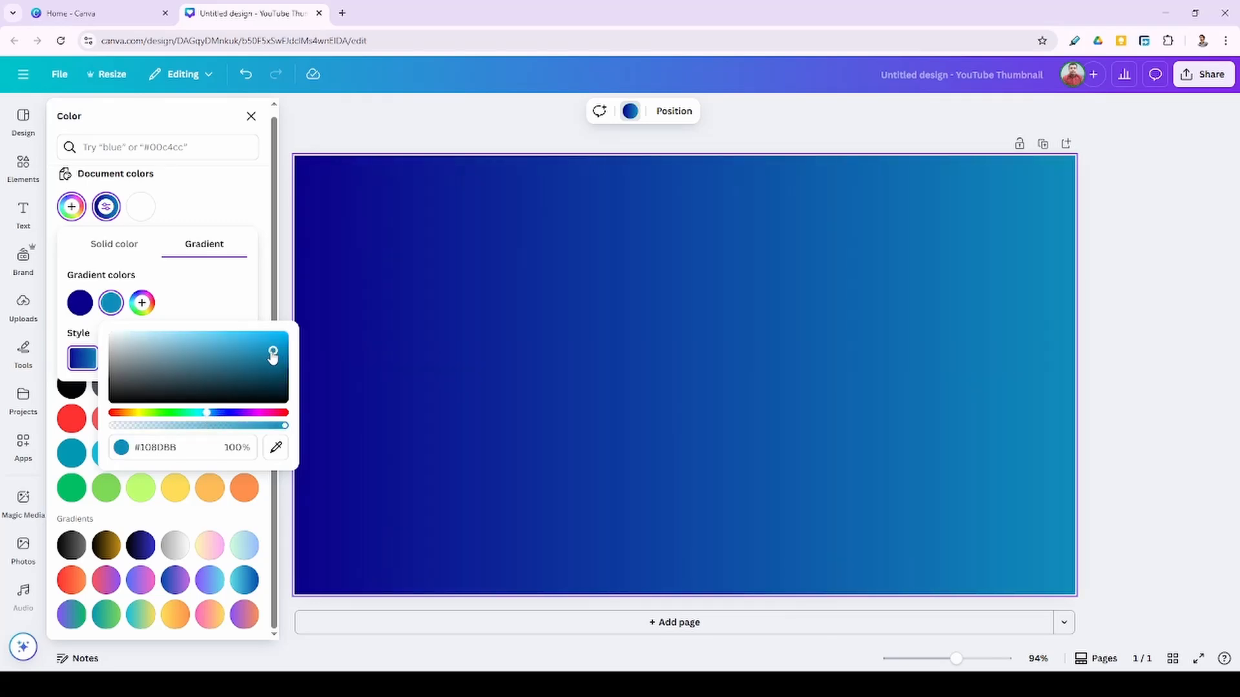
left_click_drag(274, 352, 280, 355)
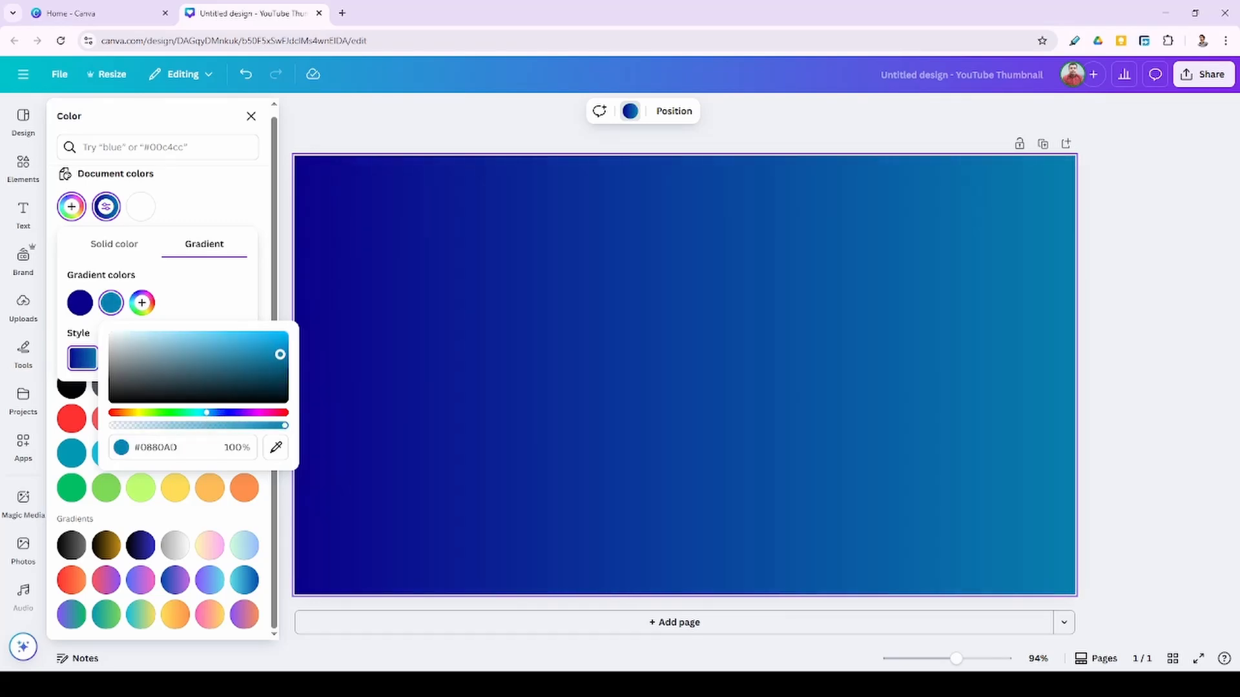
left_click(251, 318)
left_click(196, 367)
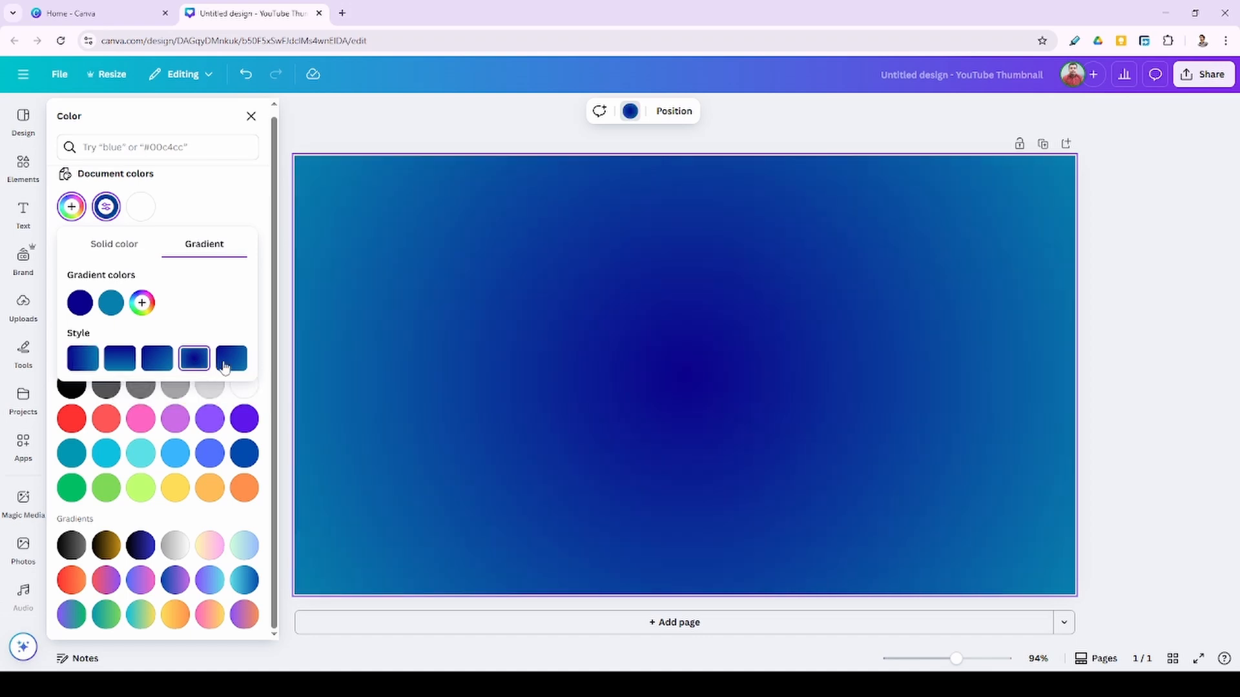
Step: Apply the diagonal linear gradient style to the page background, running from the upper-left corner to the lower-right corner
left_click(231, 358)
left_click(147, 367)
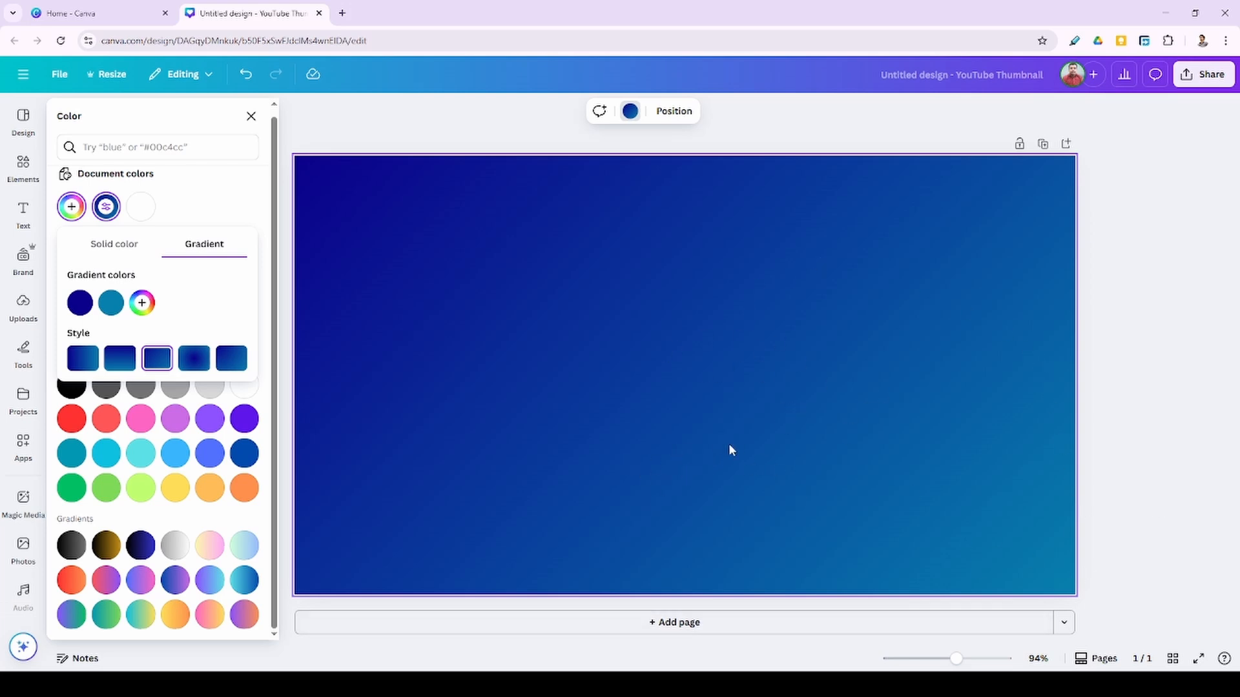
Step: Duplicate the blue gradient page to get a second page for trying another background
left_click(1043, 143)
scroll(928, 498, "up", 7)
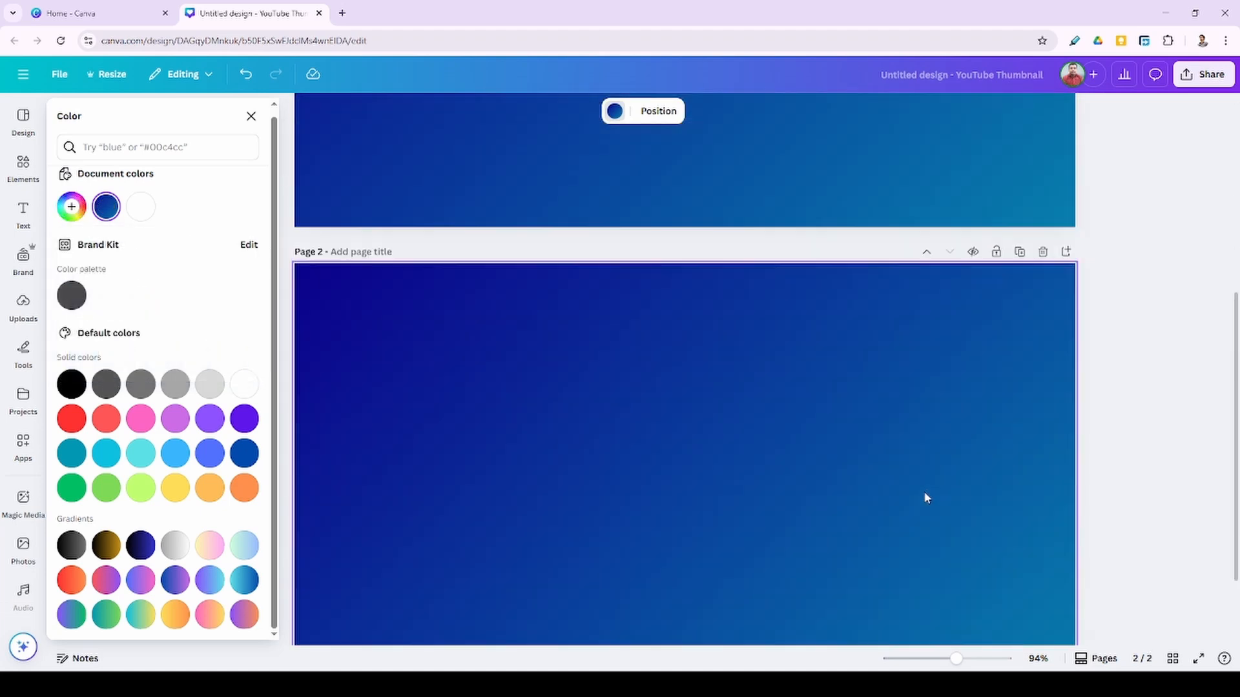
scroll(998, 598, "down", 5)
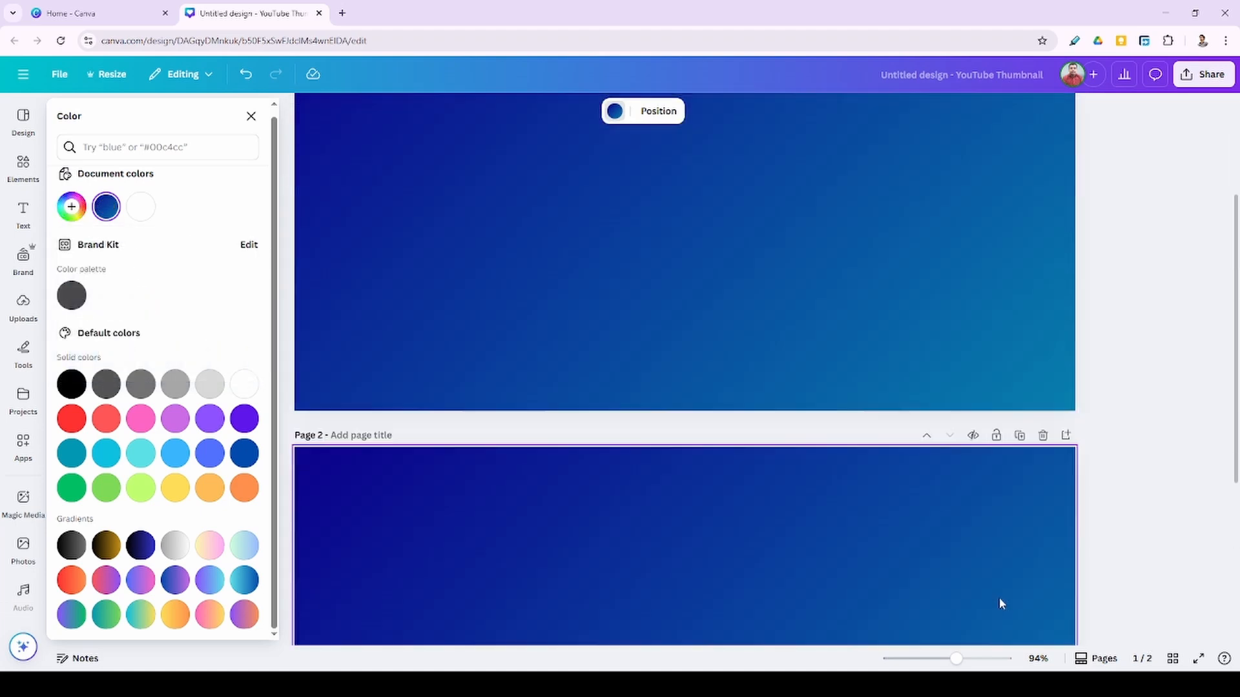
scroll(895, 510, "down", 3)
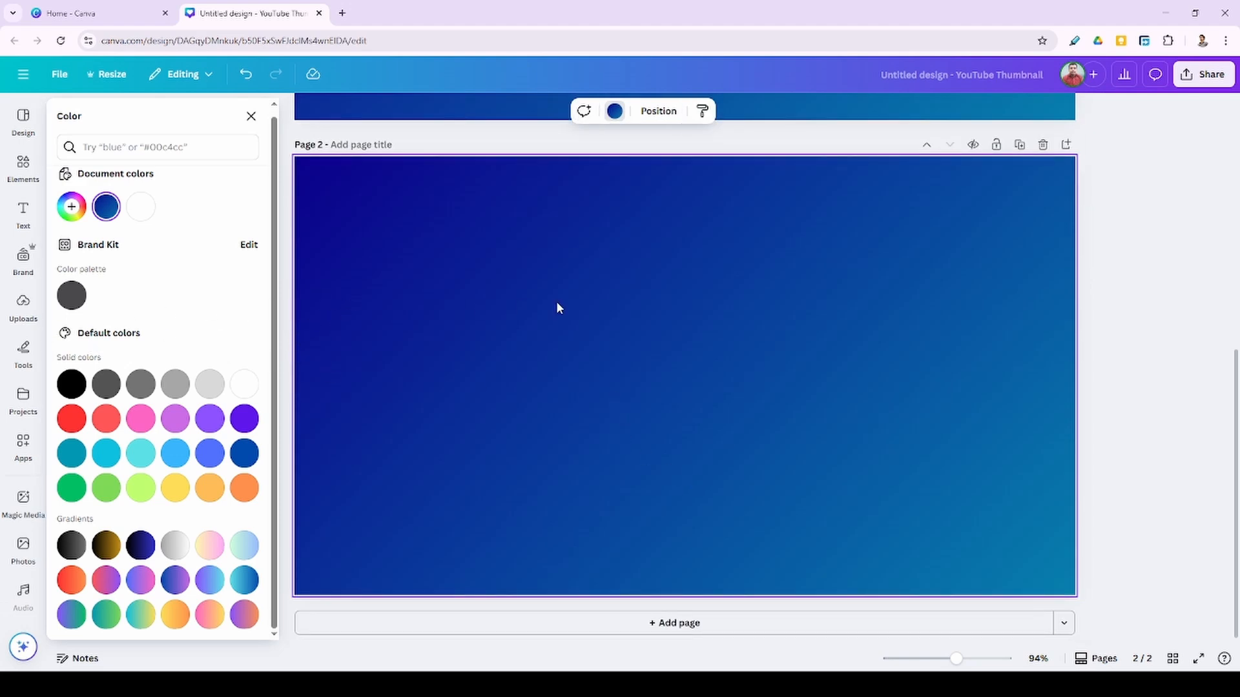
Step: Search the elements library for "background" and show all of the graphics results
left_click(23, 168)
left_click(167, 113)
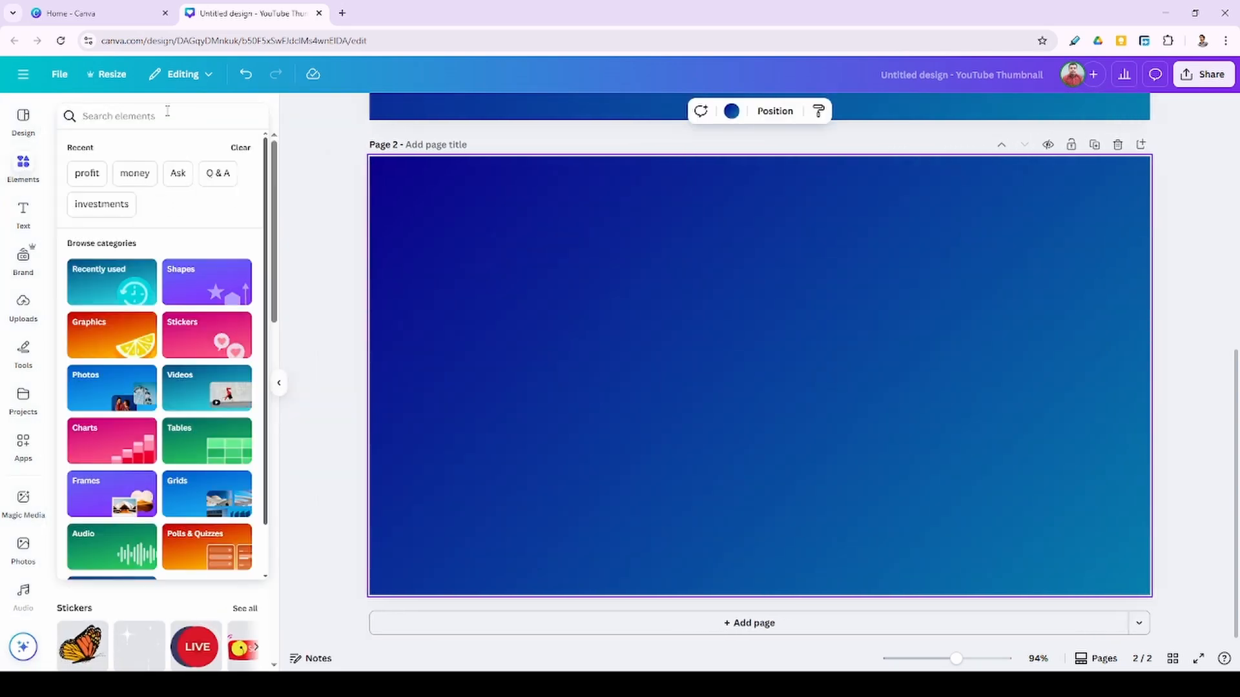
type("back")
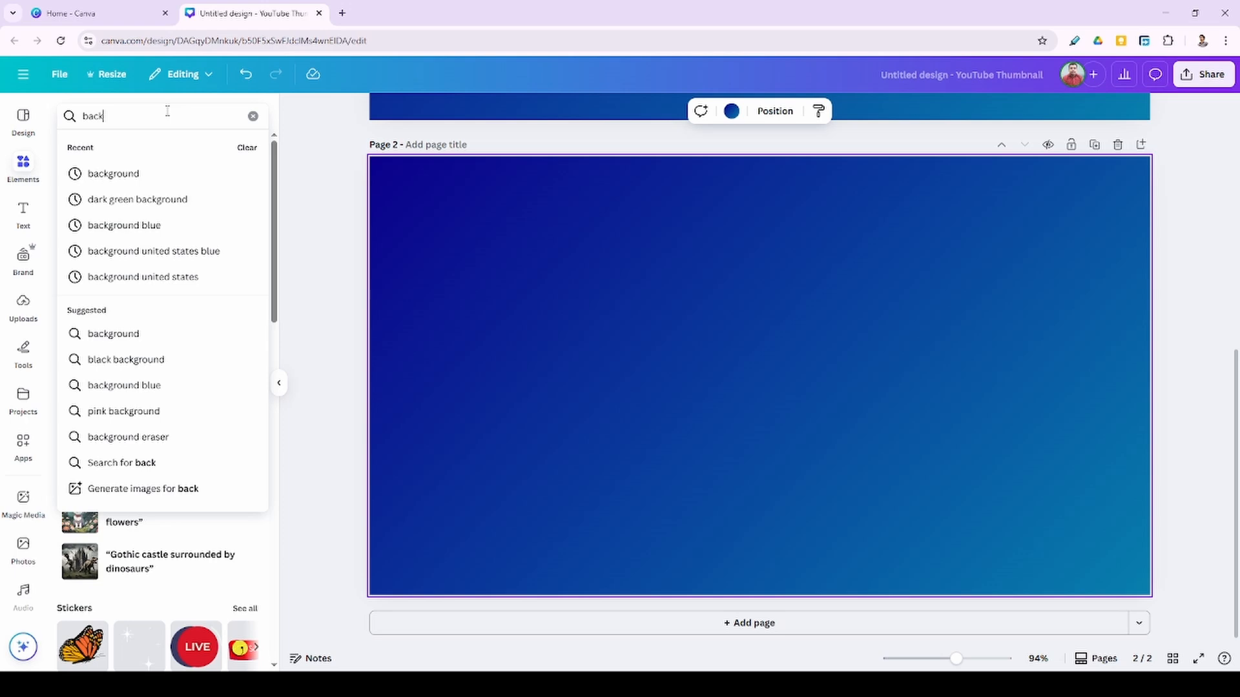
key("Down")
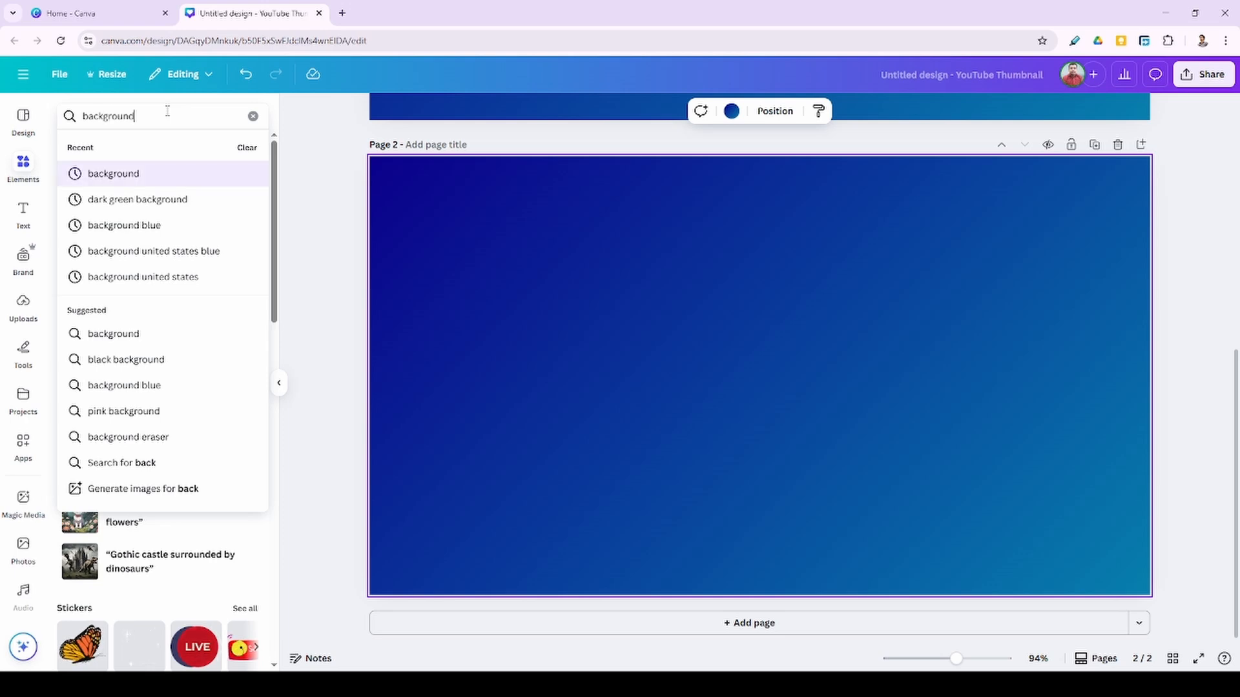
key("Return")
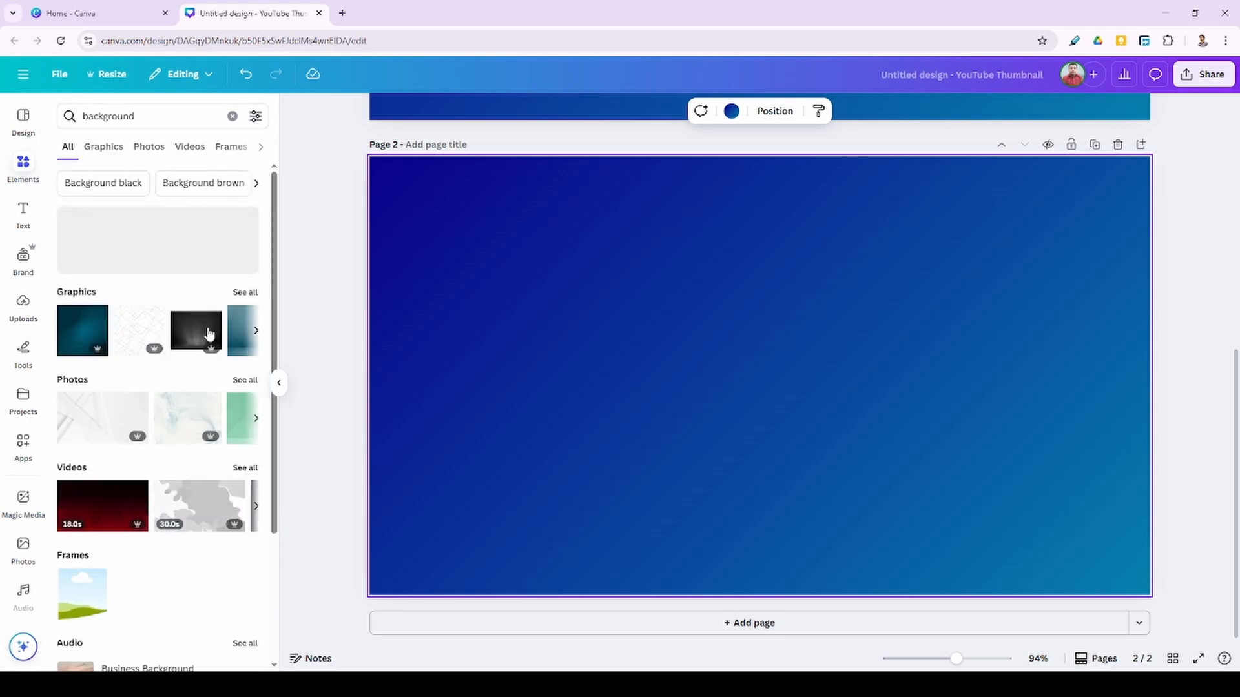
left_click(245, 292)
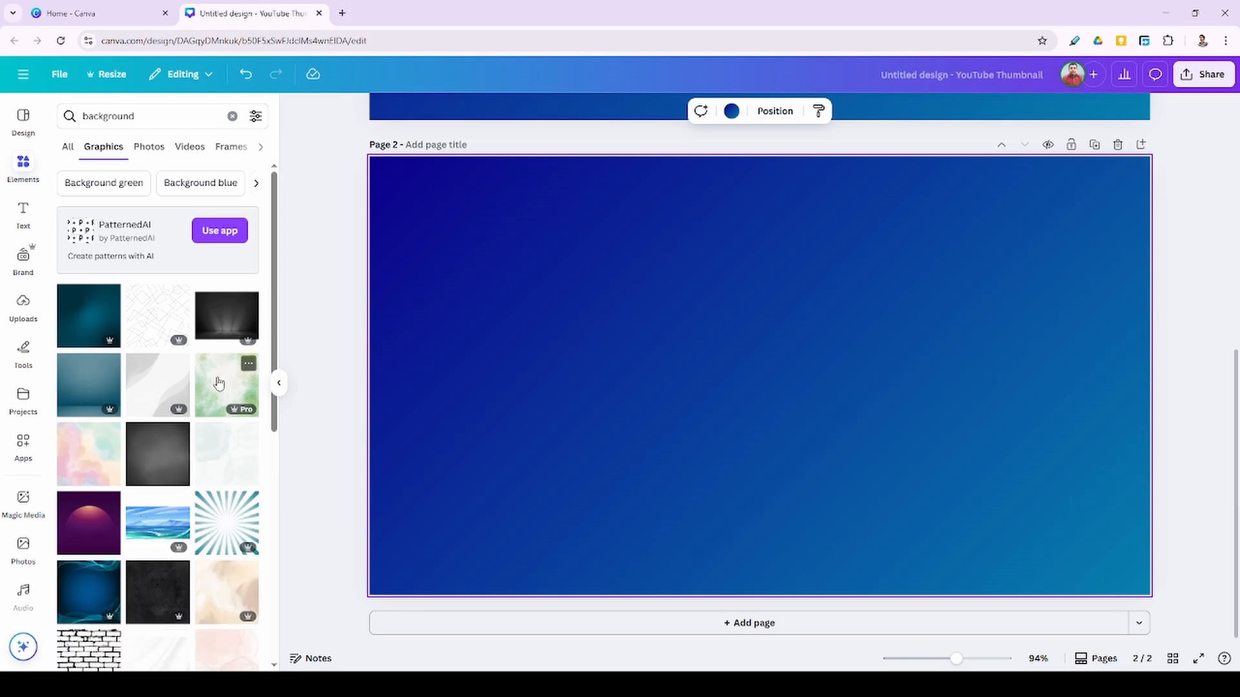
Step: Insert the dark purple-to-blue gradient graphic on page 2 and make it the page's background
scroll(198, 353, "down", 6)
scroll(198, 353, "down", 6)
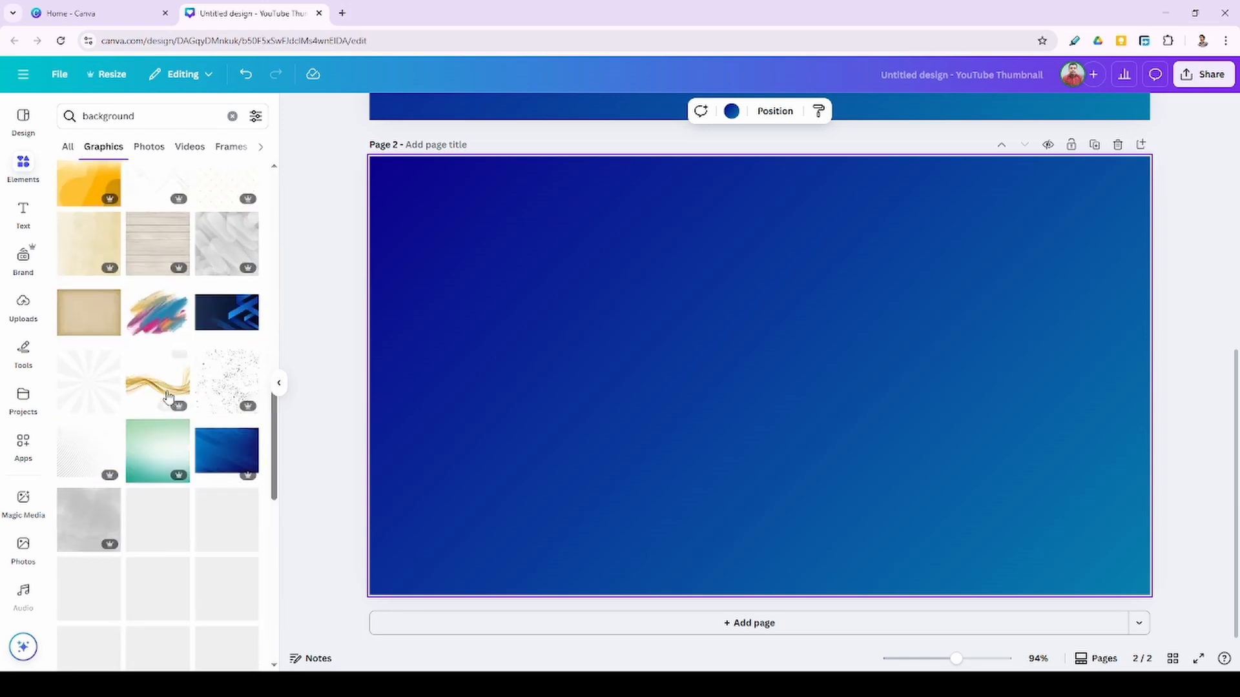
scroll(223, 491, "down", 5)
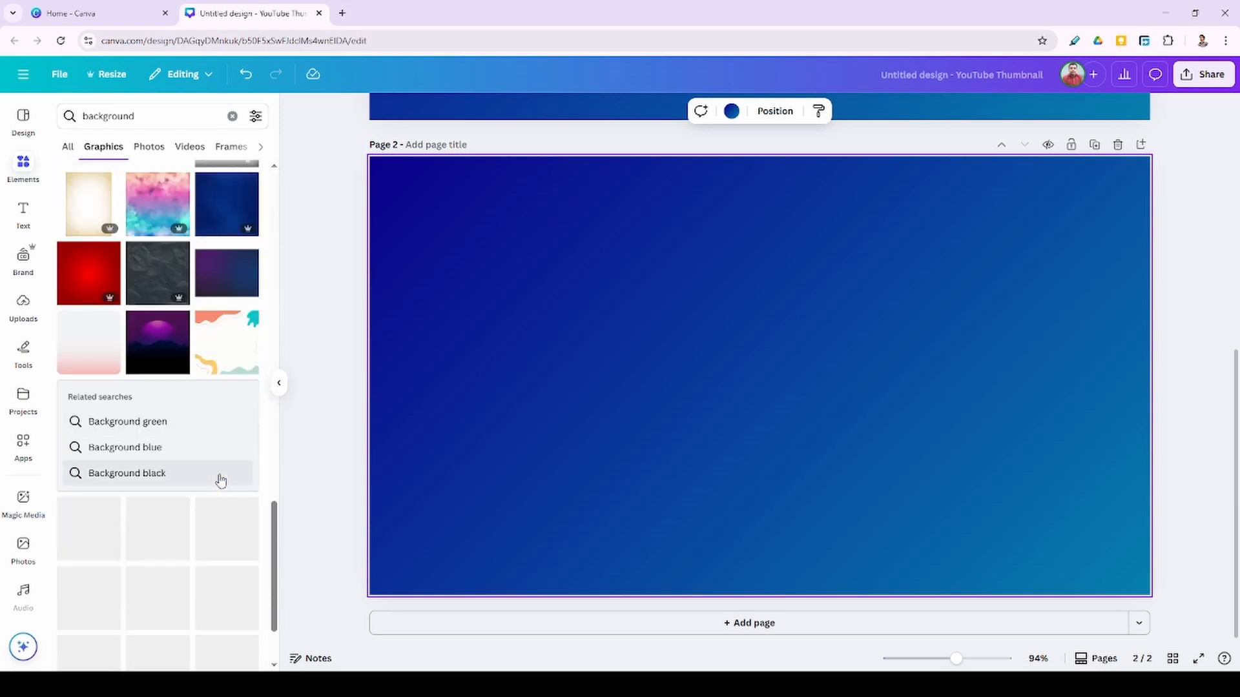
scroll(220, 479, "up", 1)
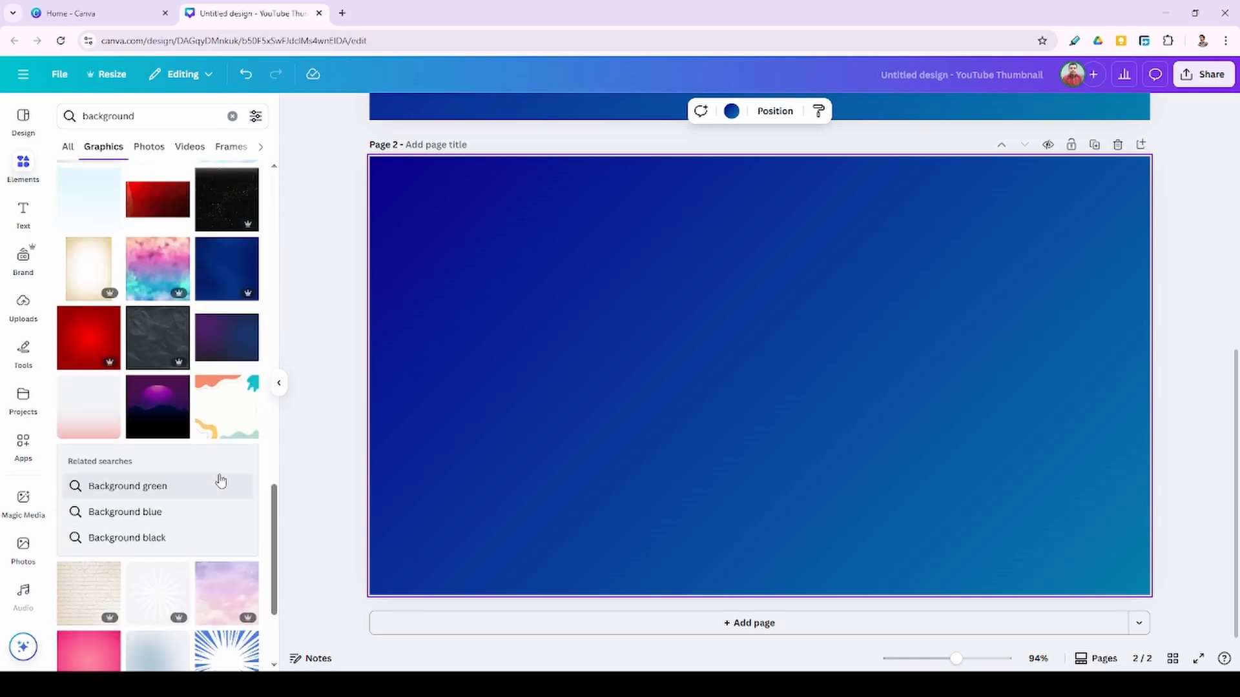
left_click(232, 343)
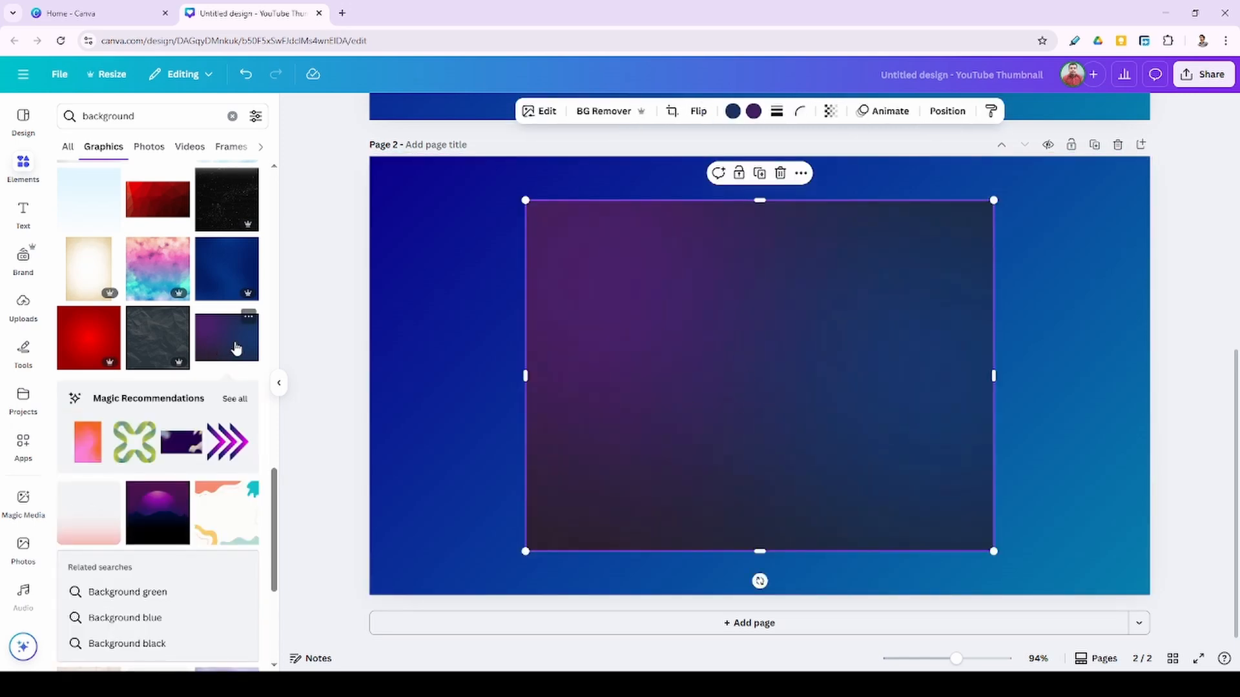
right_click(747, 390)
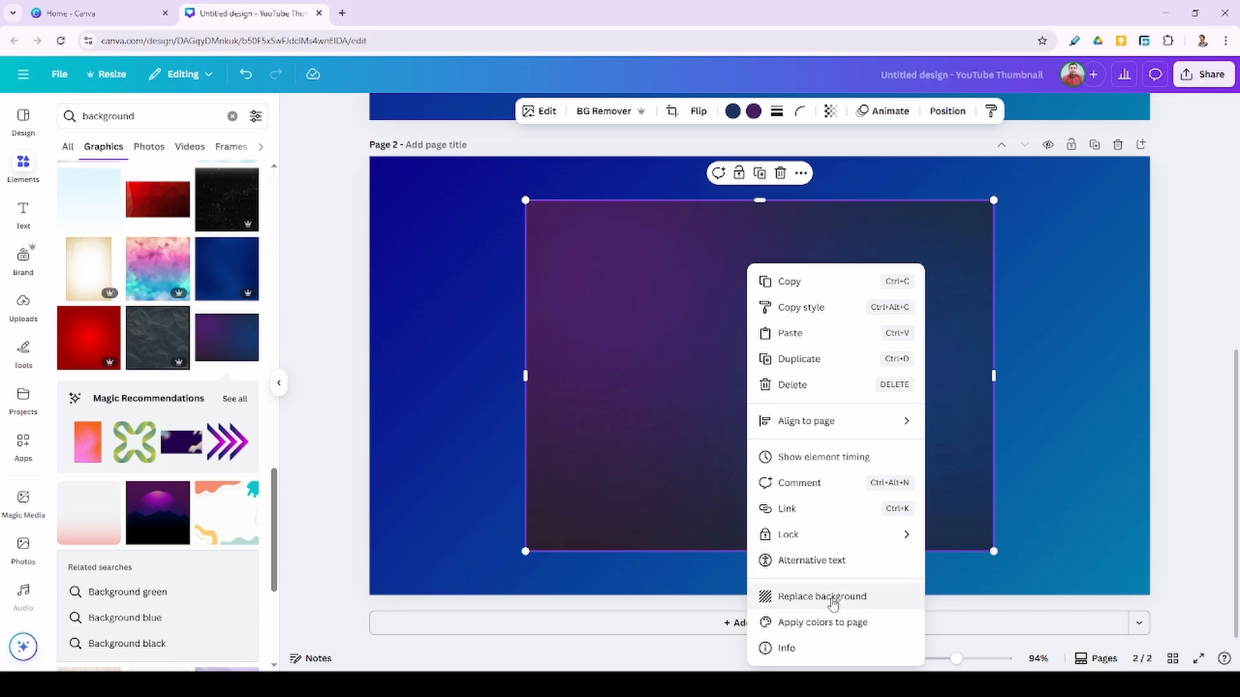
left_click(833, 598)
Step: Duplicate the purple-to-blue page as a third page
scroll(974, 386, "up", 5)
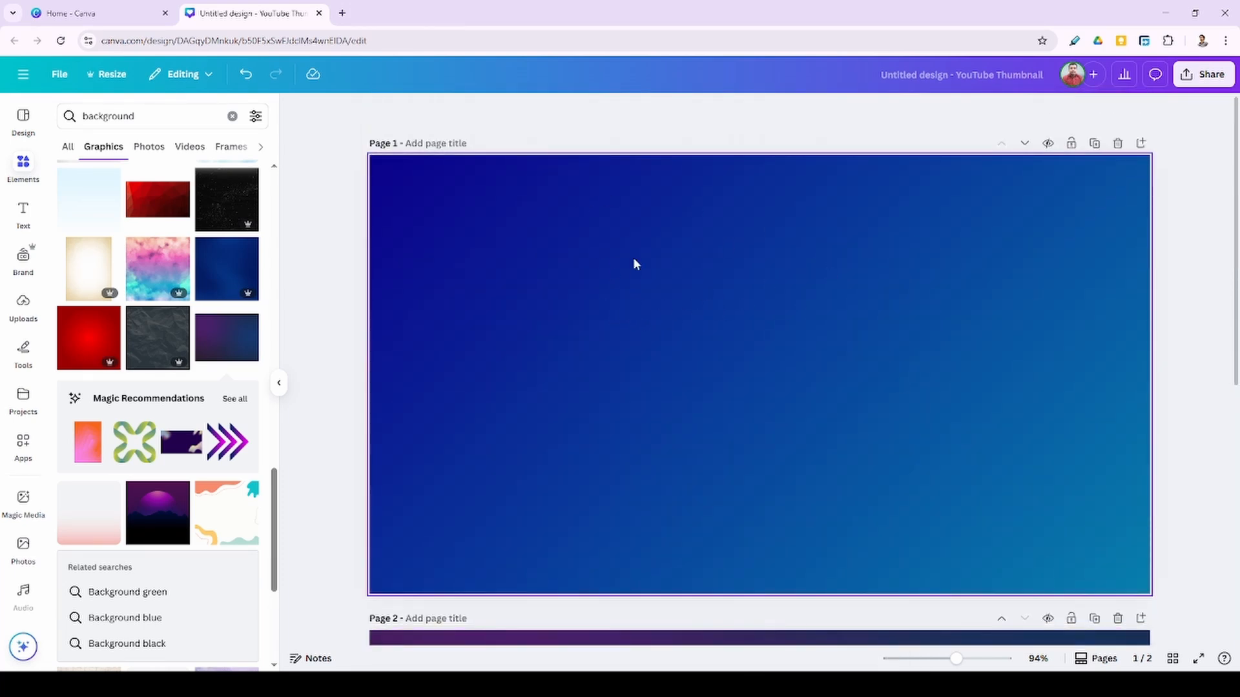
scroll(790, 355, "down", 5)
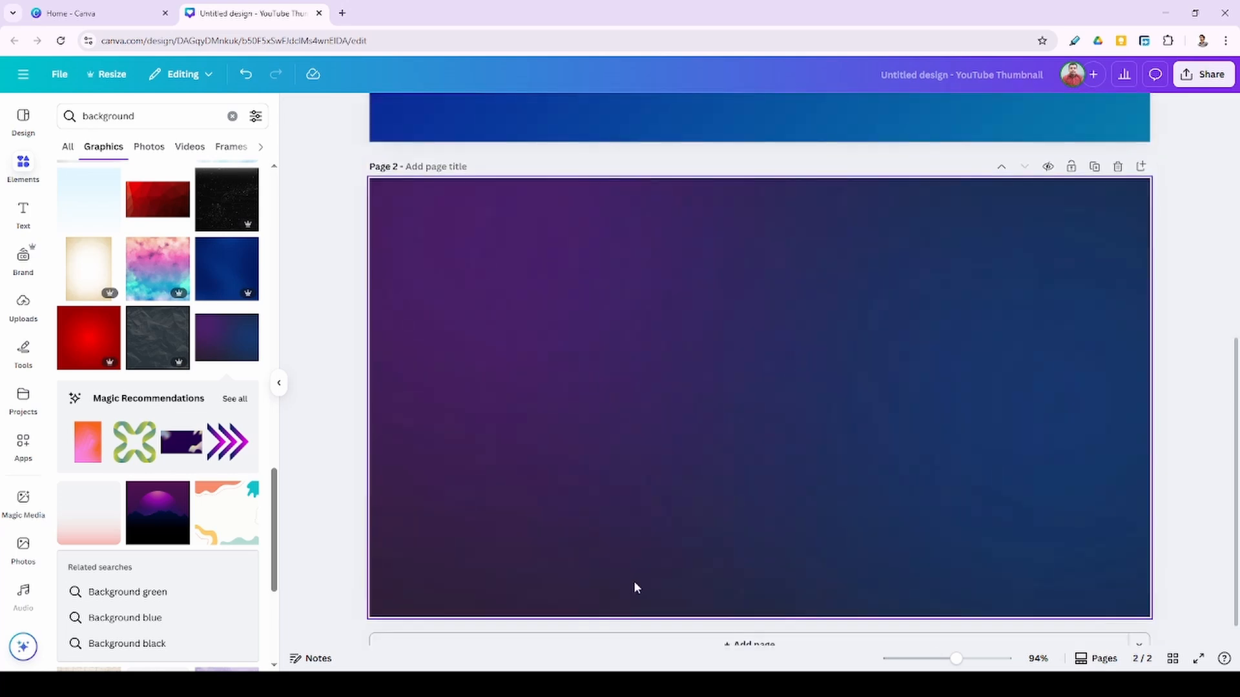
left_click(1094, 166)
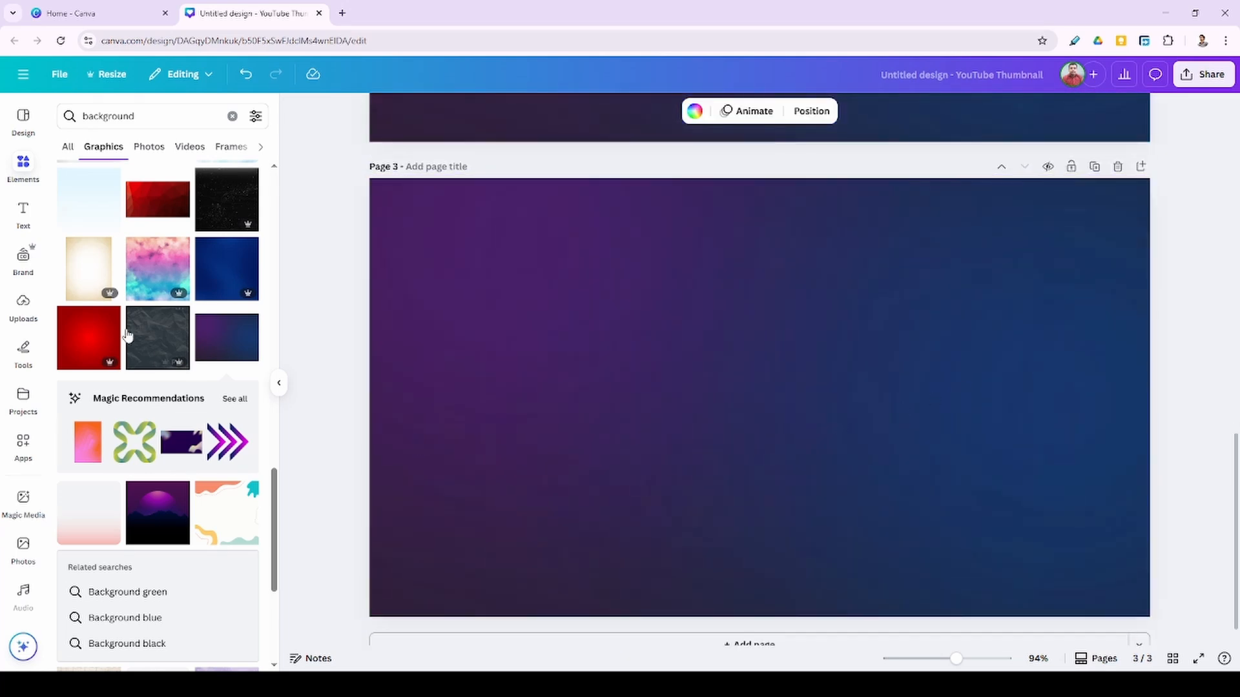
Step: Insert the blurred room photo with the wooden tabletop from the "background" photo results and make it page 3's background
left_click(160, 121)
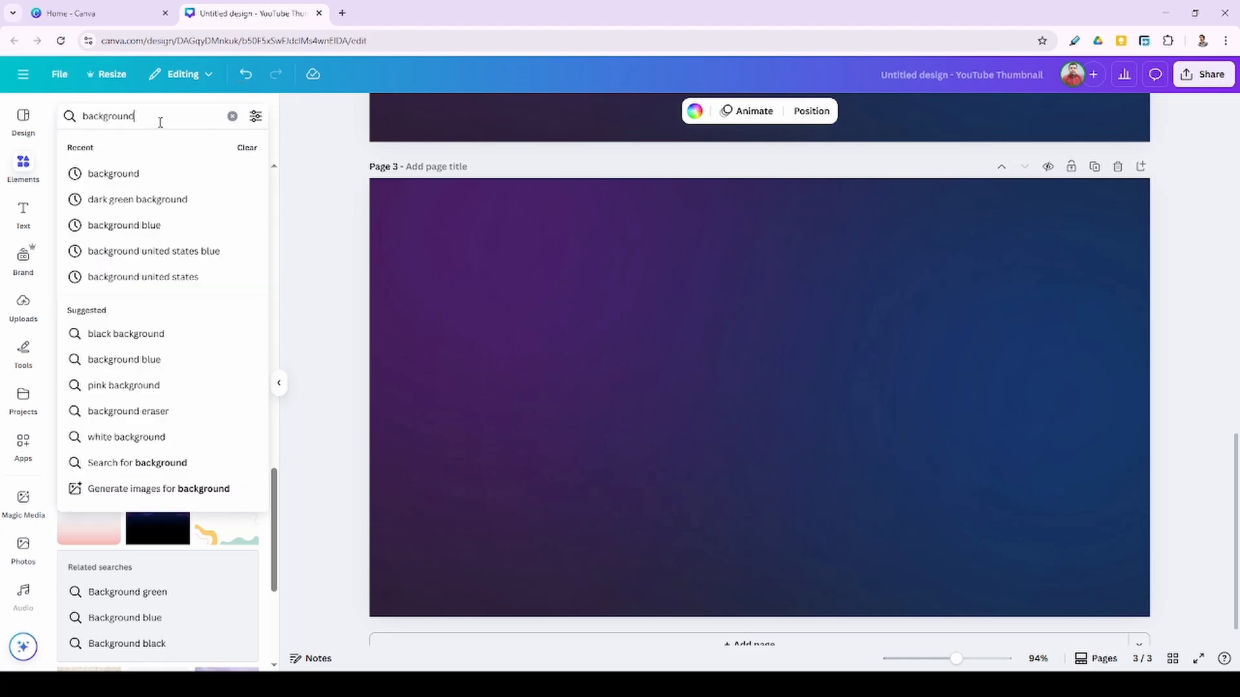
left_click(290, 136)
left_click(148, 148)
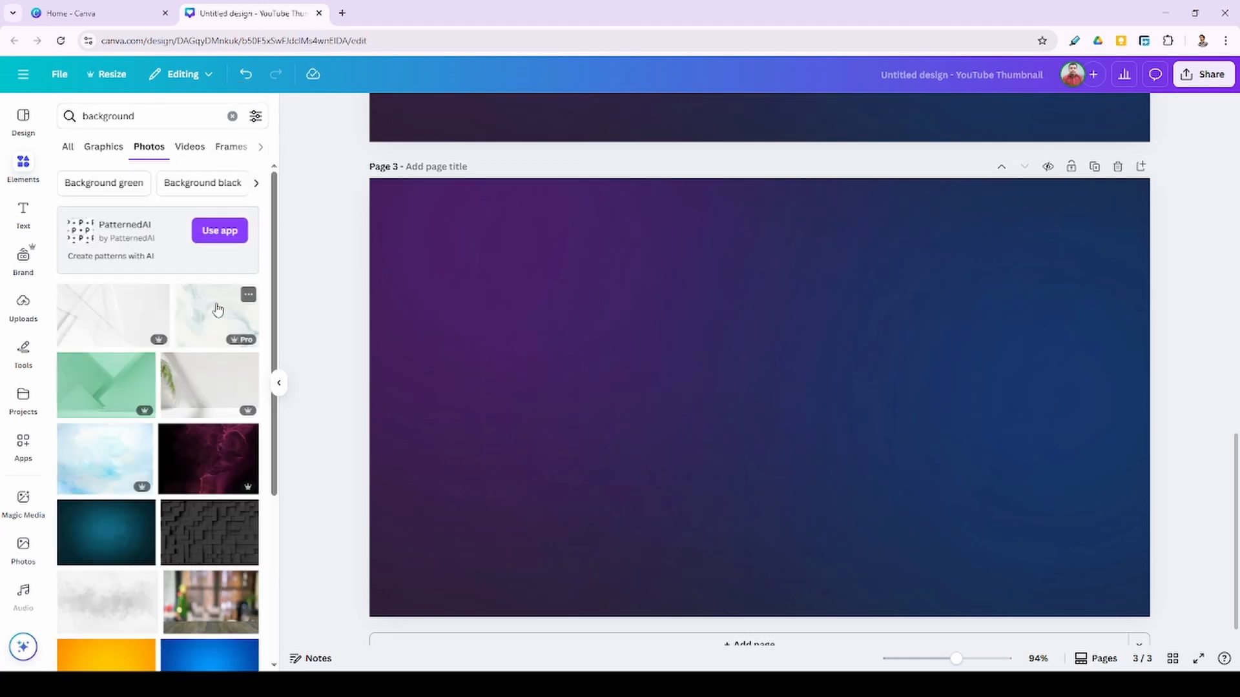
scroll(217, 310, "down", 4)
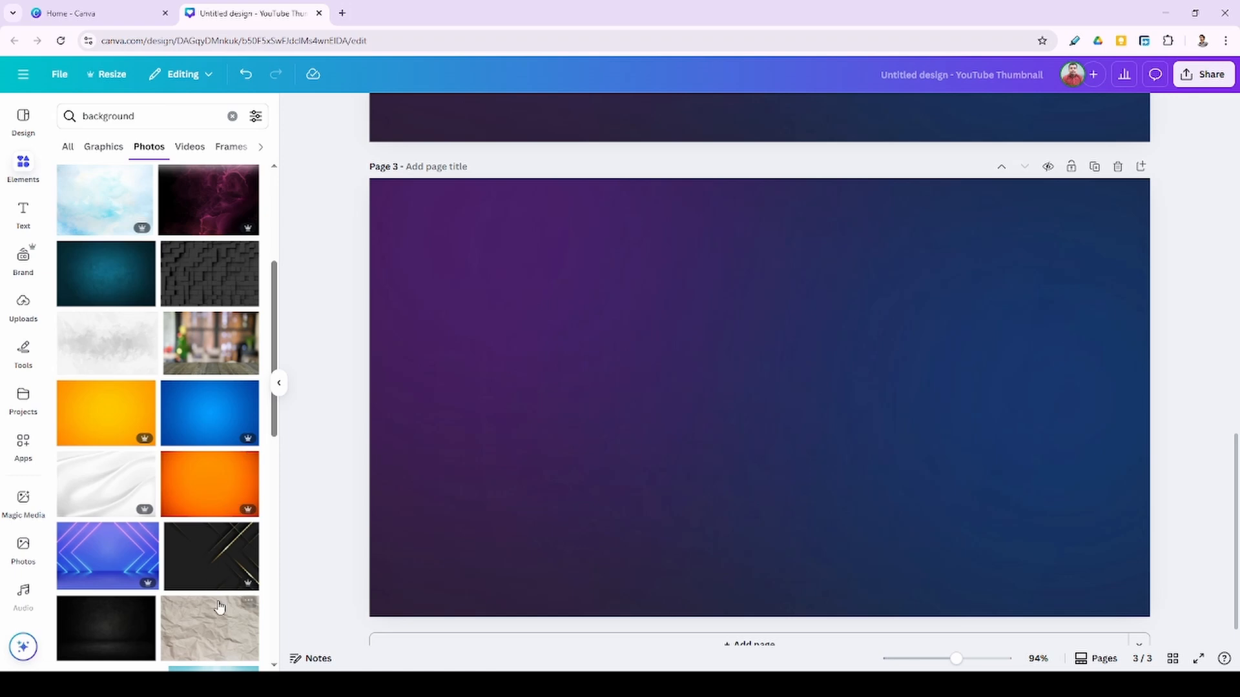
left_click(223, 349)
right_click(734, 444)
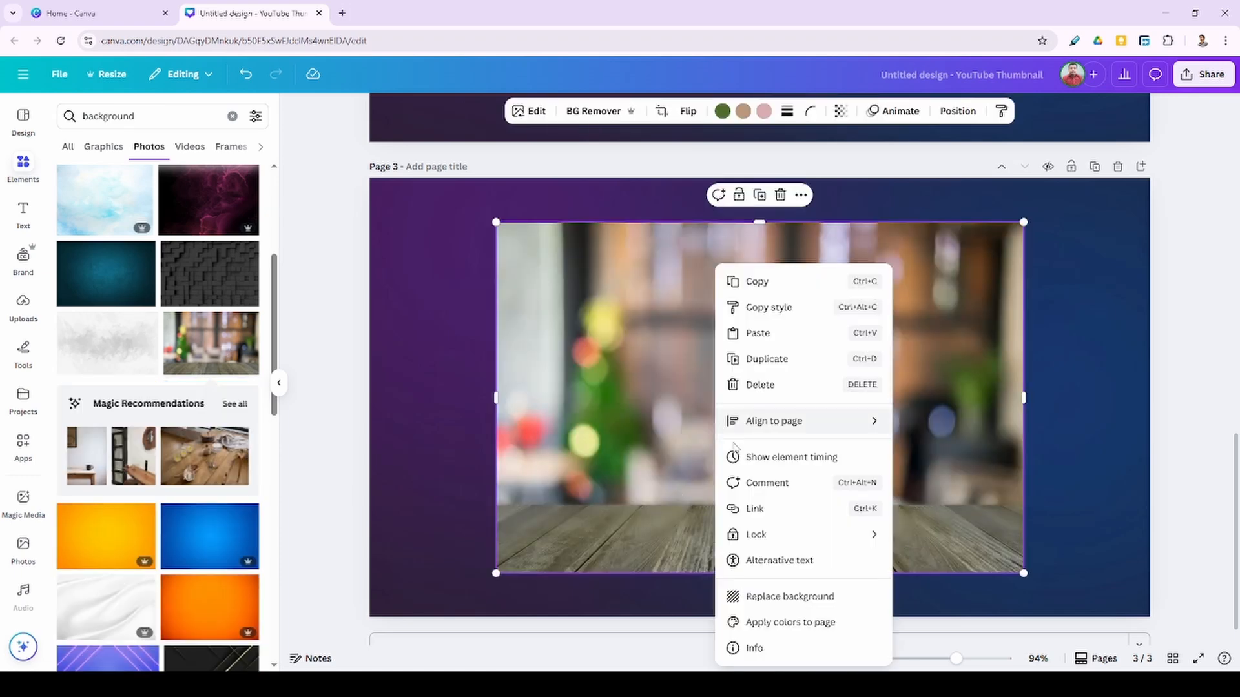
left_click(790, 597)
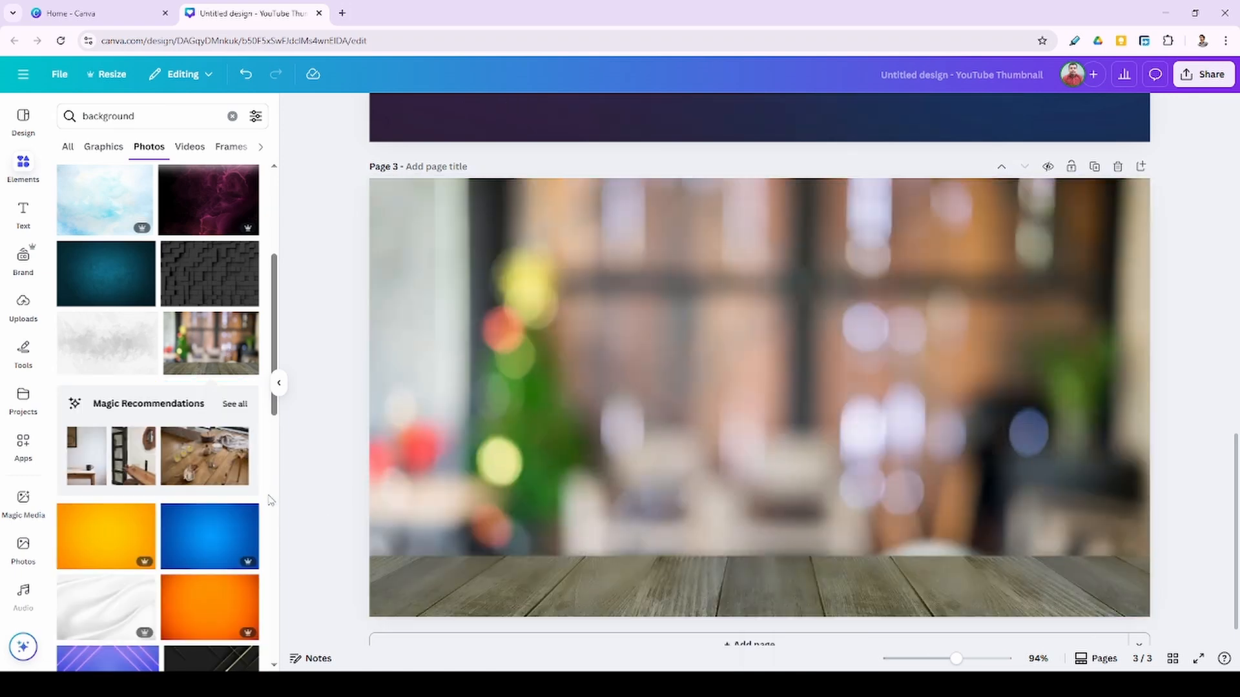
Step: Insert the dark black textured wall photo on page 3 and replace the page's background with it
scroll(229, 491, "down", 5)
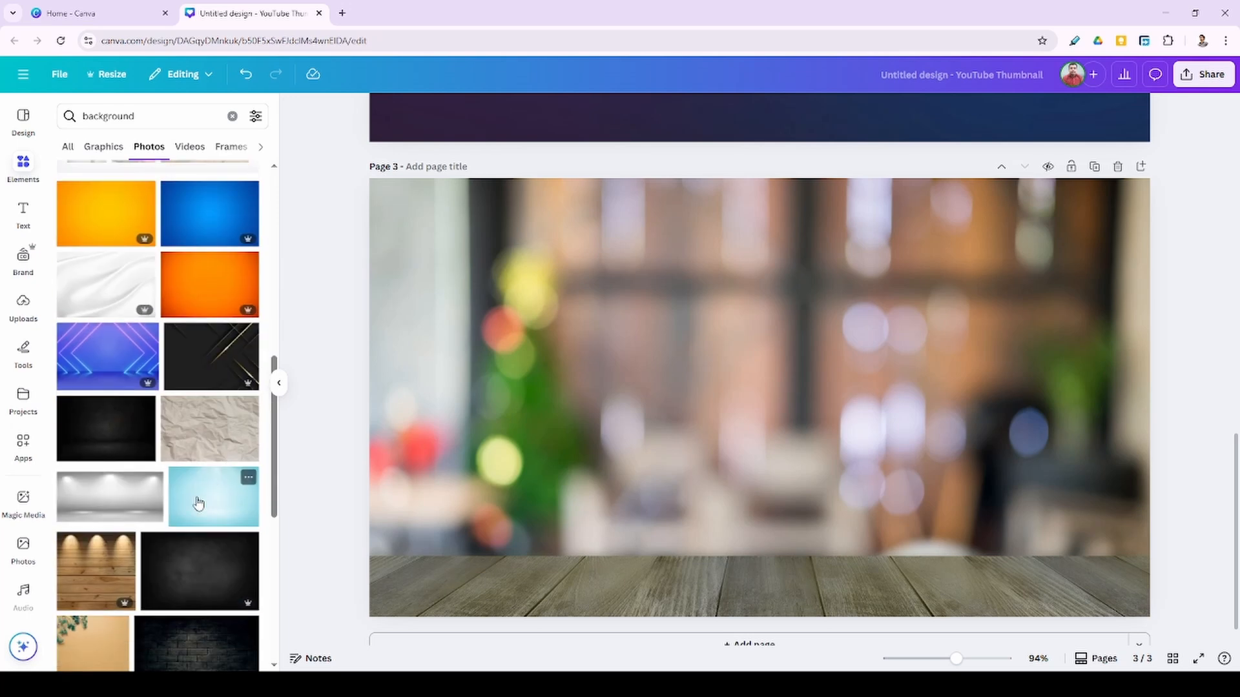
left_click(188, 510)
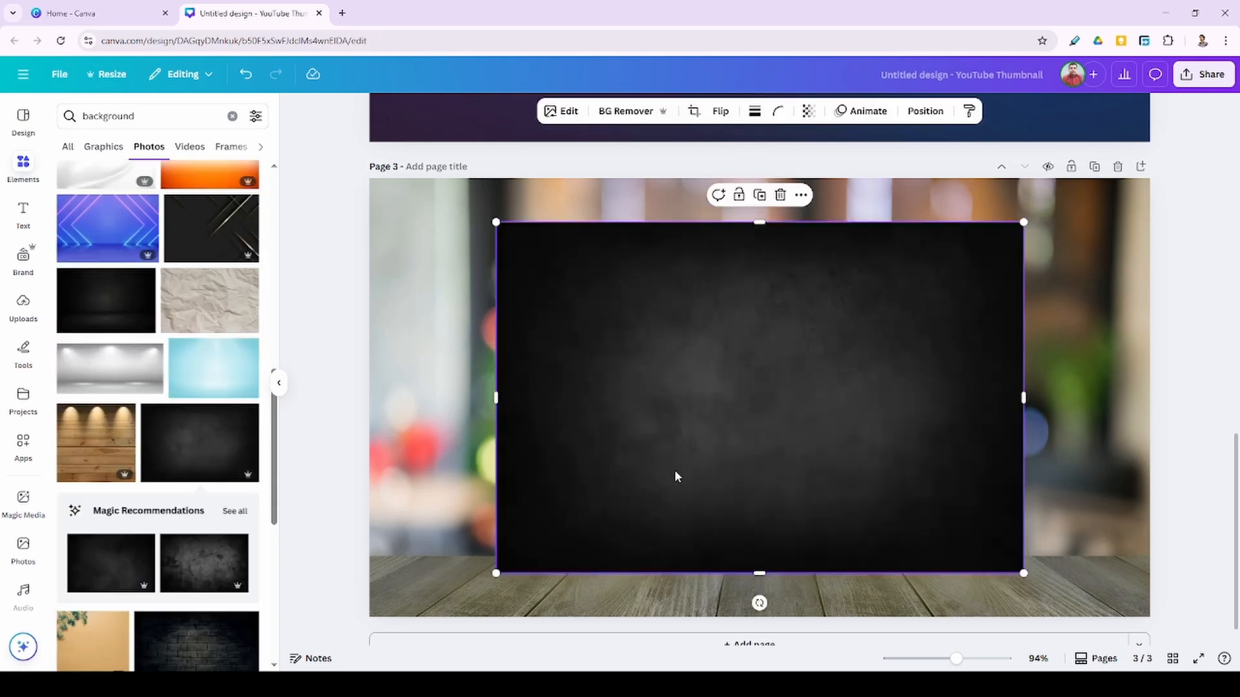
right_click(788, 266)
left_click(807, 596)
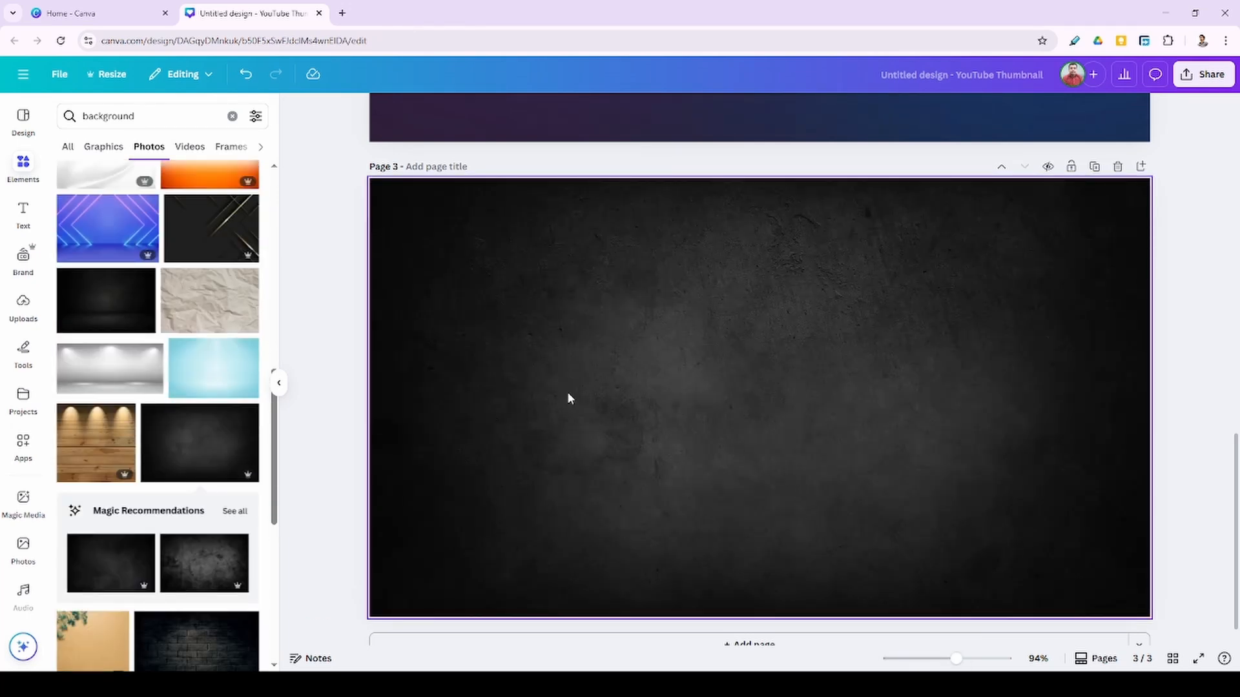
Step: Compare the backgrounds of the three pages
scroll(509, 378, "up", 10)
scroll(509, 378, "down", 10)
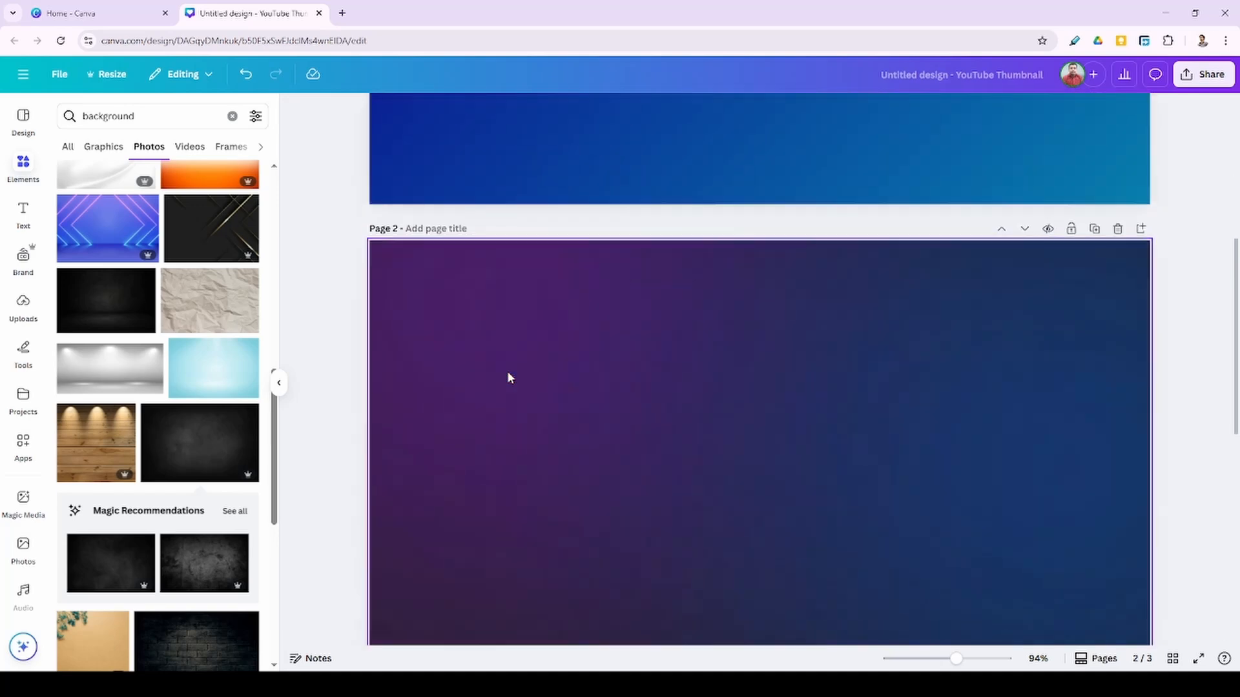
scroll(507, 378, "up", 10)
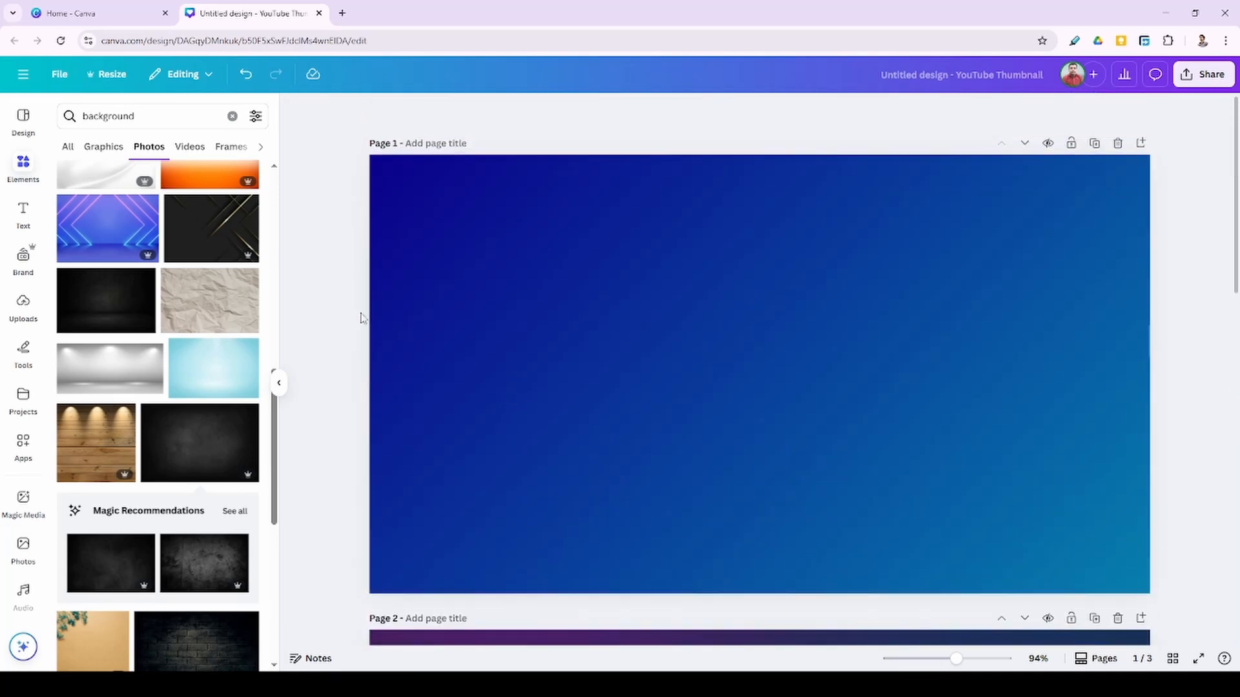
scroll(625, 310, "down", 10)
scroll(631, 452, "up", 10)
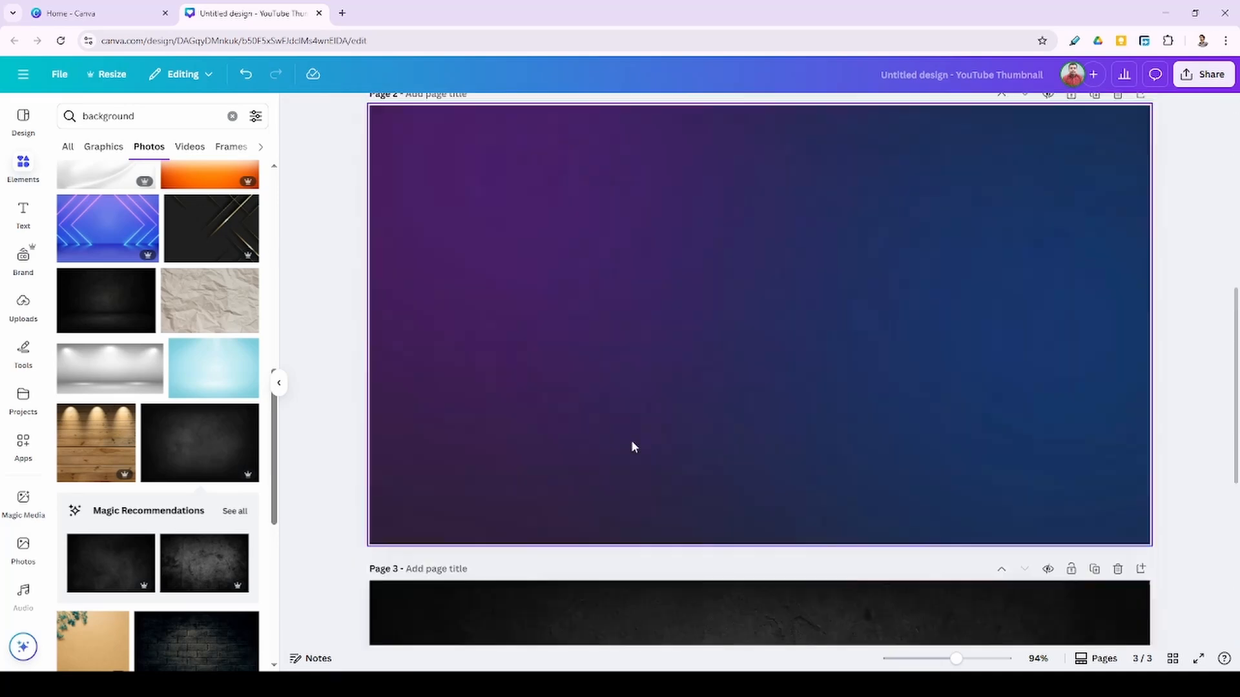
scroll(620, 427, "down", 10)
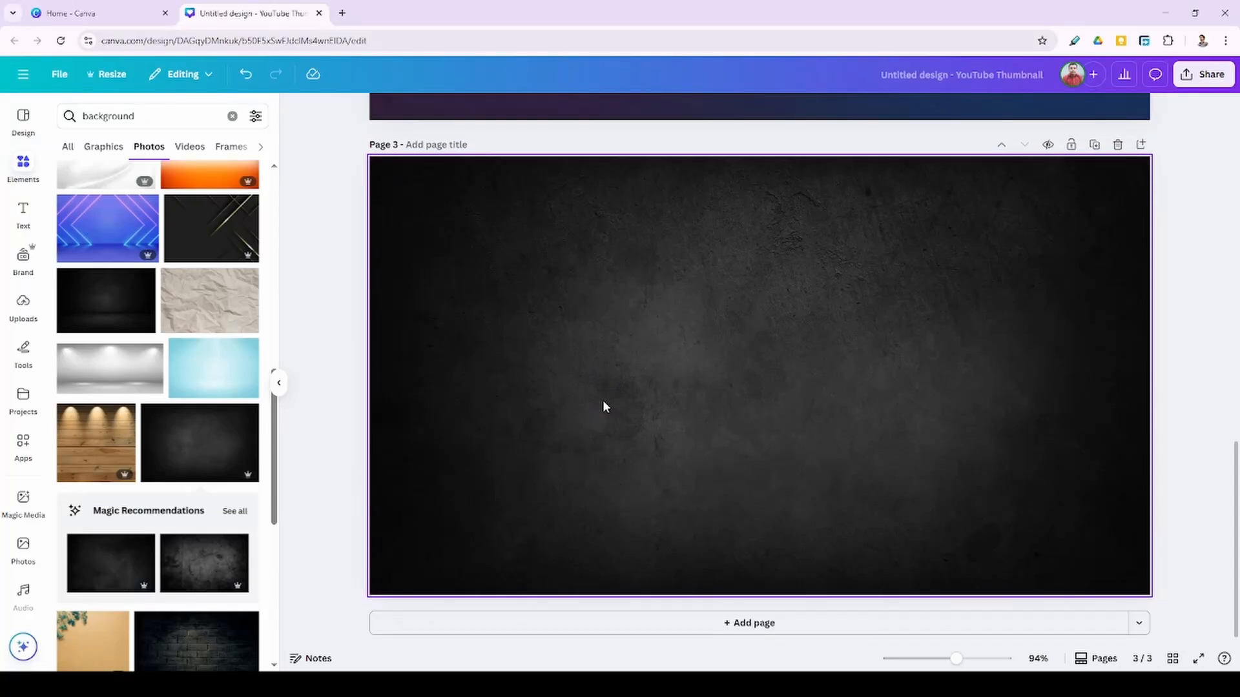
scroll(604, 407, "up", 10)
scroll(603, 406, "down", 10)
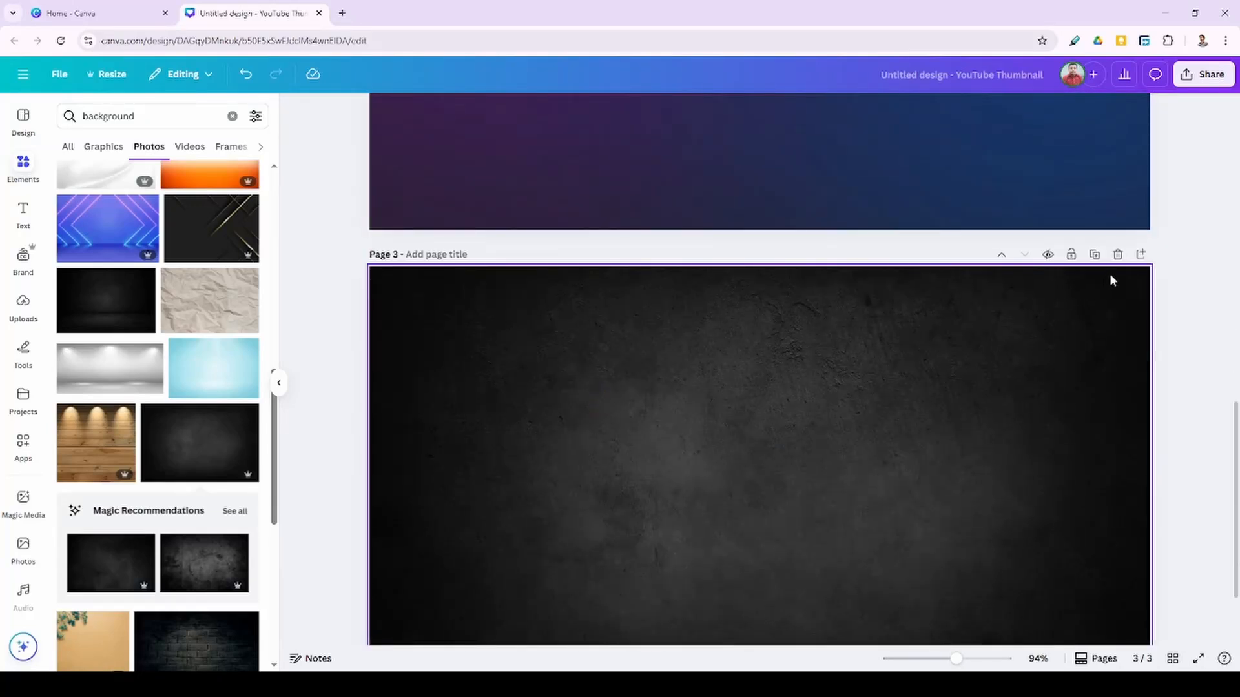
Step: Delete pages 3 and 2, keeping only the blue gradient page
left_click(1118, 253)
left_click(1118, 142)
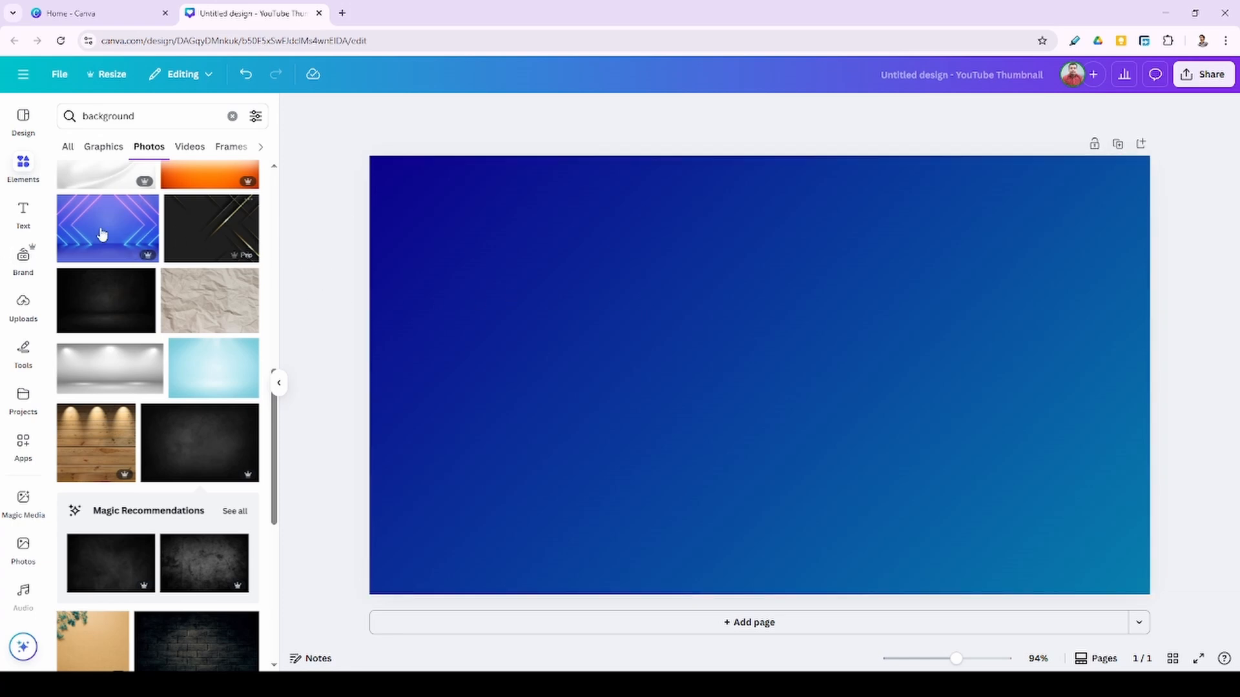
Step: Add a default heading to the page and move it to the upper-left part of the thumbnail
left_click(27, 212)
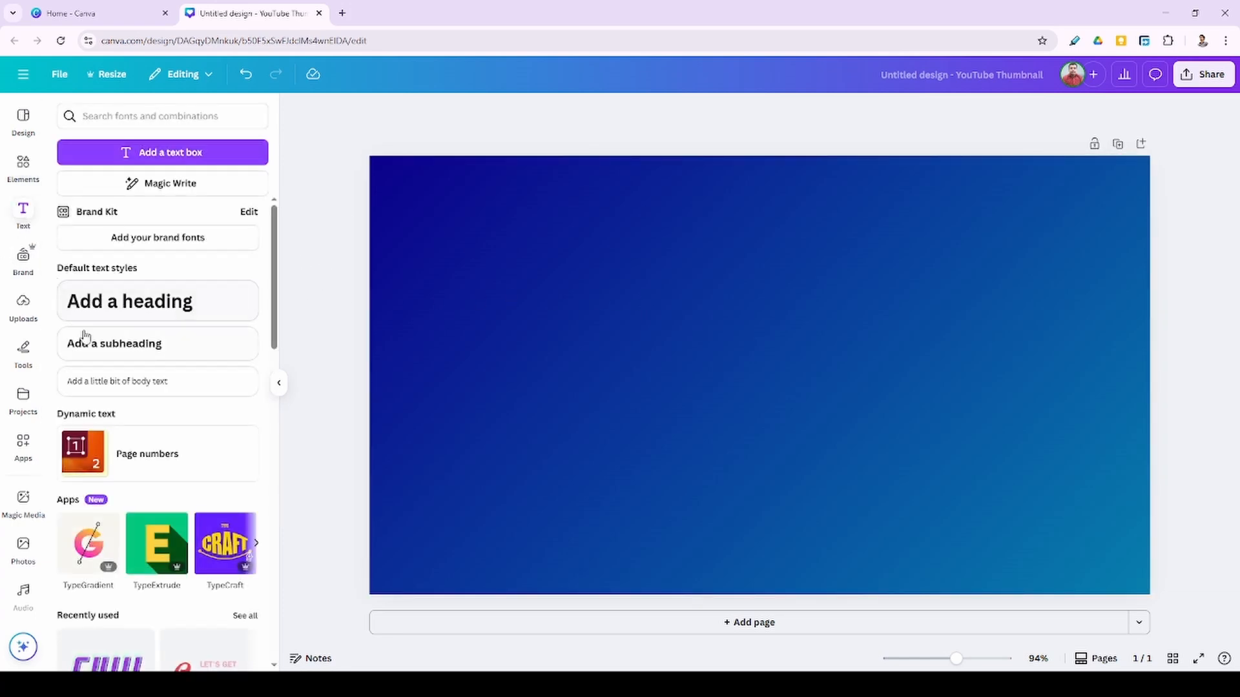
left_click(111, 313)
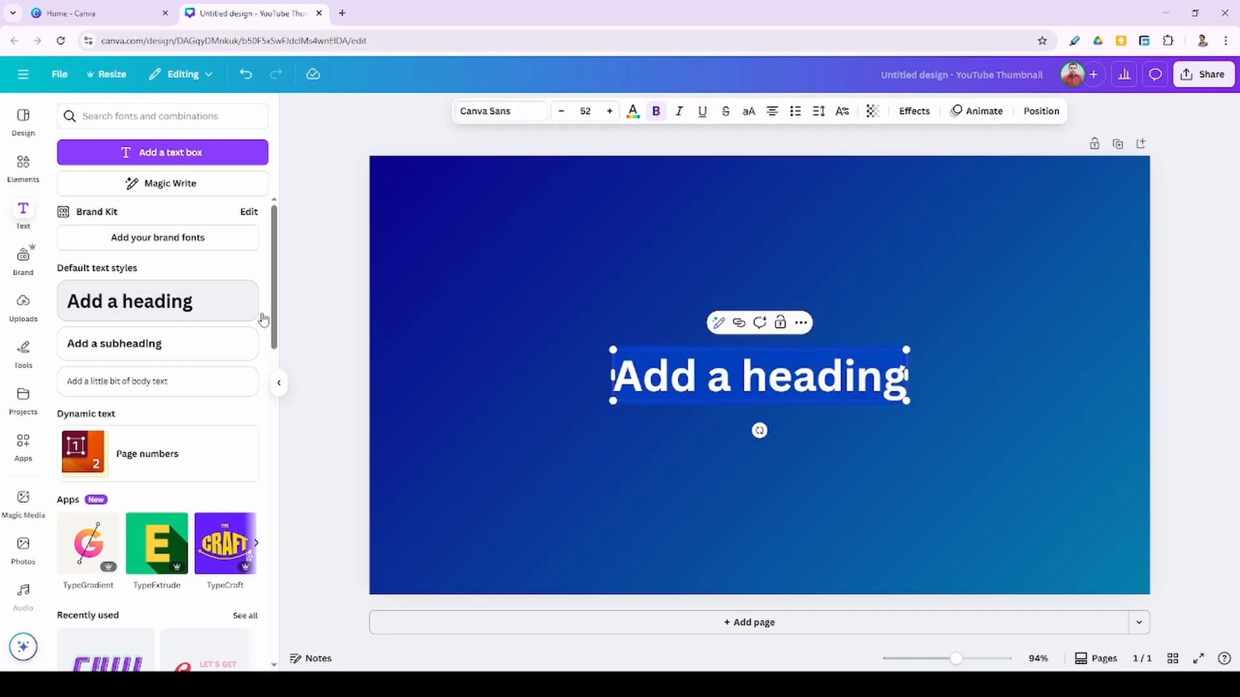
left_click(863, 476)
left_click_drag(823, 394, 613, 256)
left_click(698, 339)
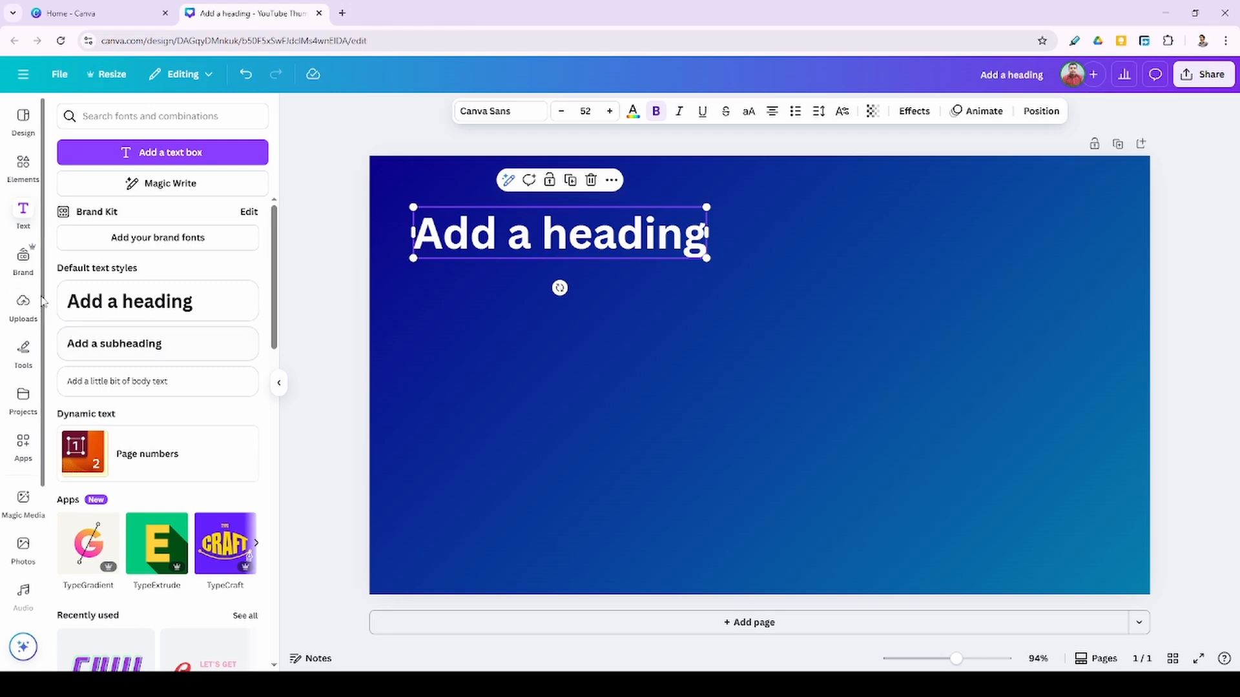
Step: Change the heading's font to Antonio and switch its text to uppercase
left_click(523, 115)
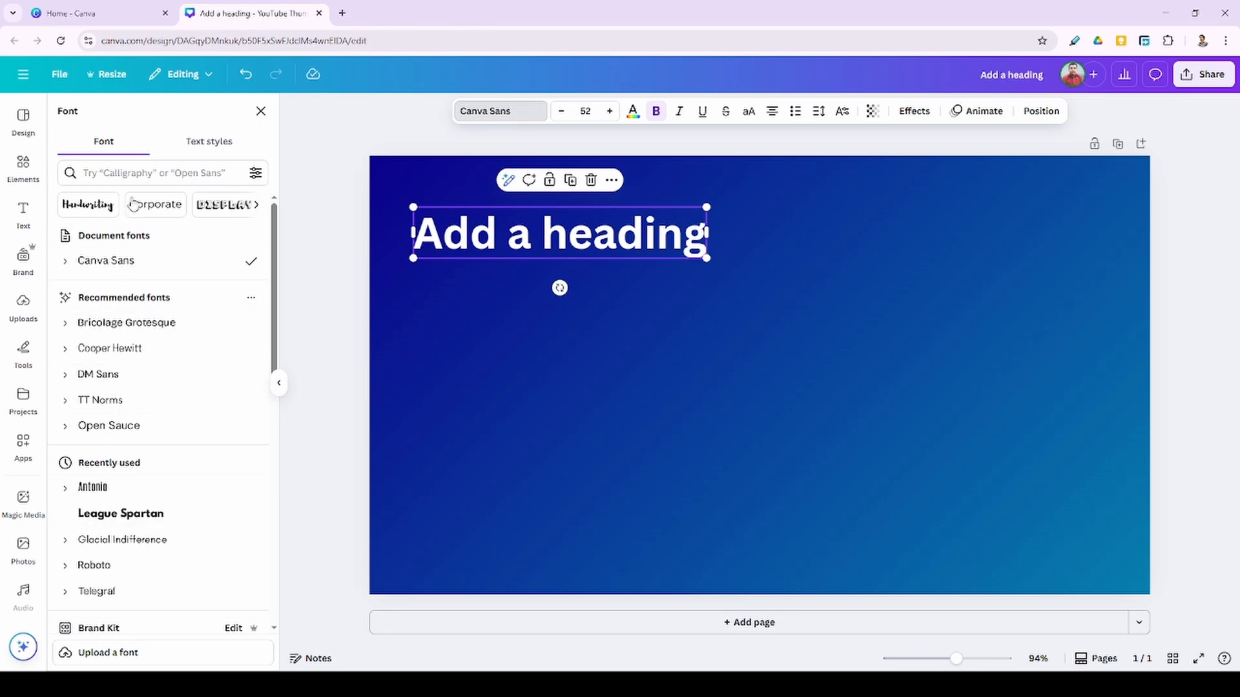
left_click(180, 179)
type("ant")
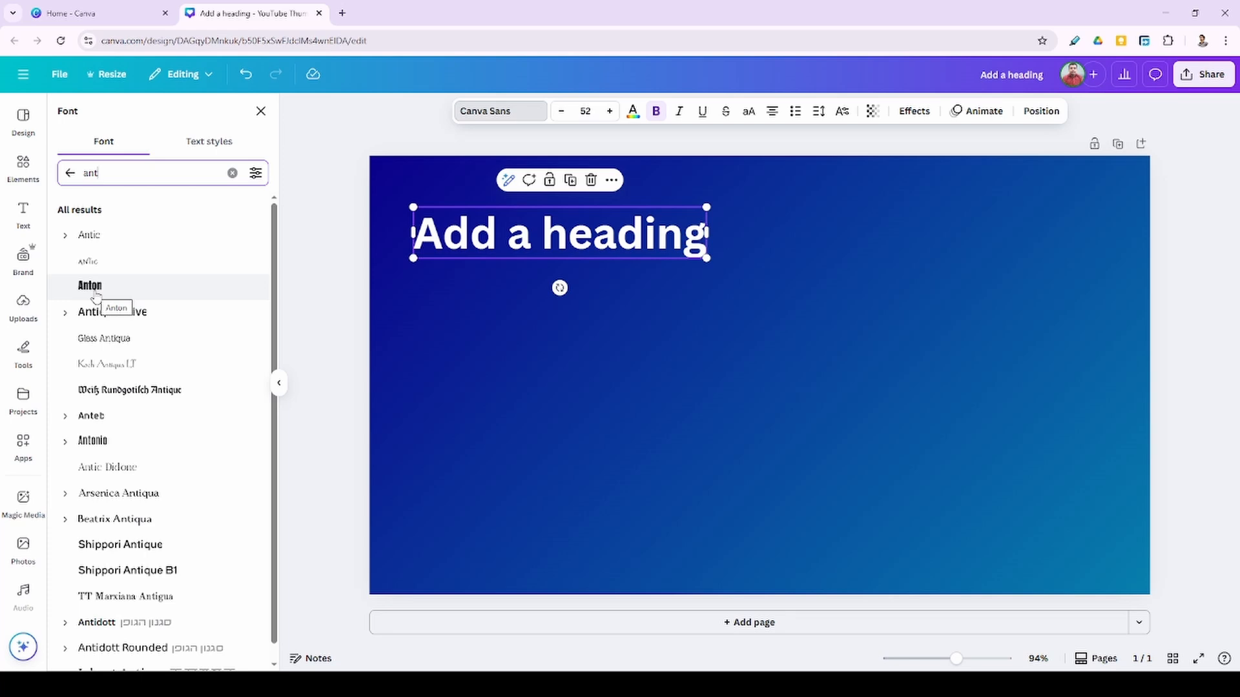
type("on")
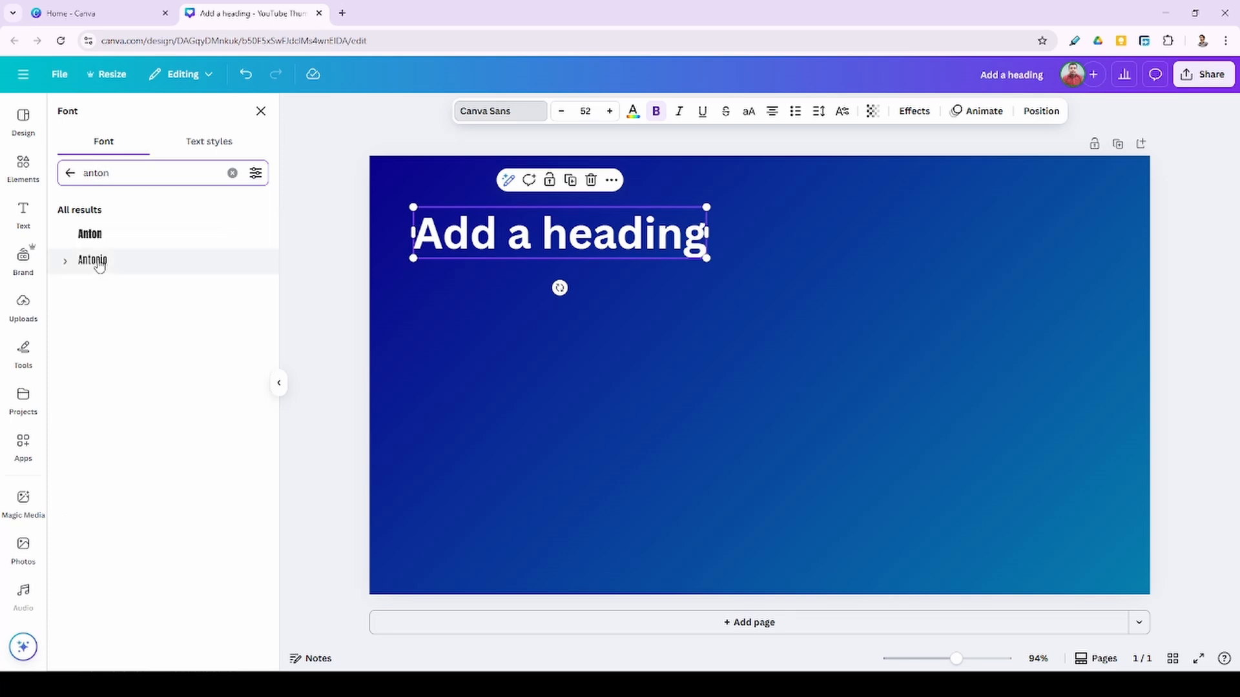
left_click(94, 260)
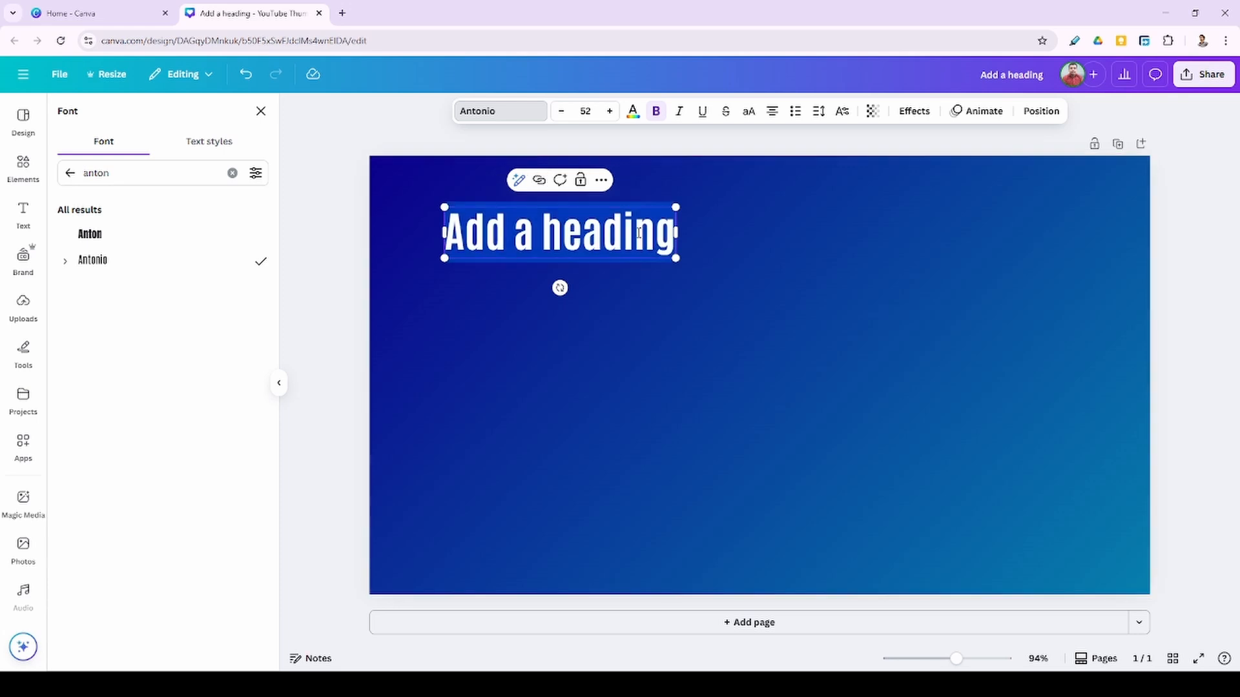
left_click(675, 296)
left_click(622, 244)
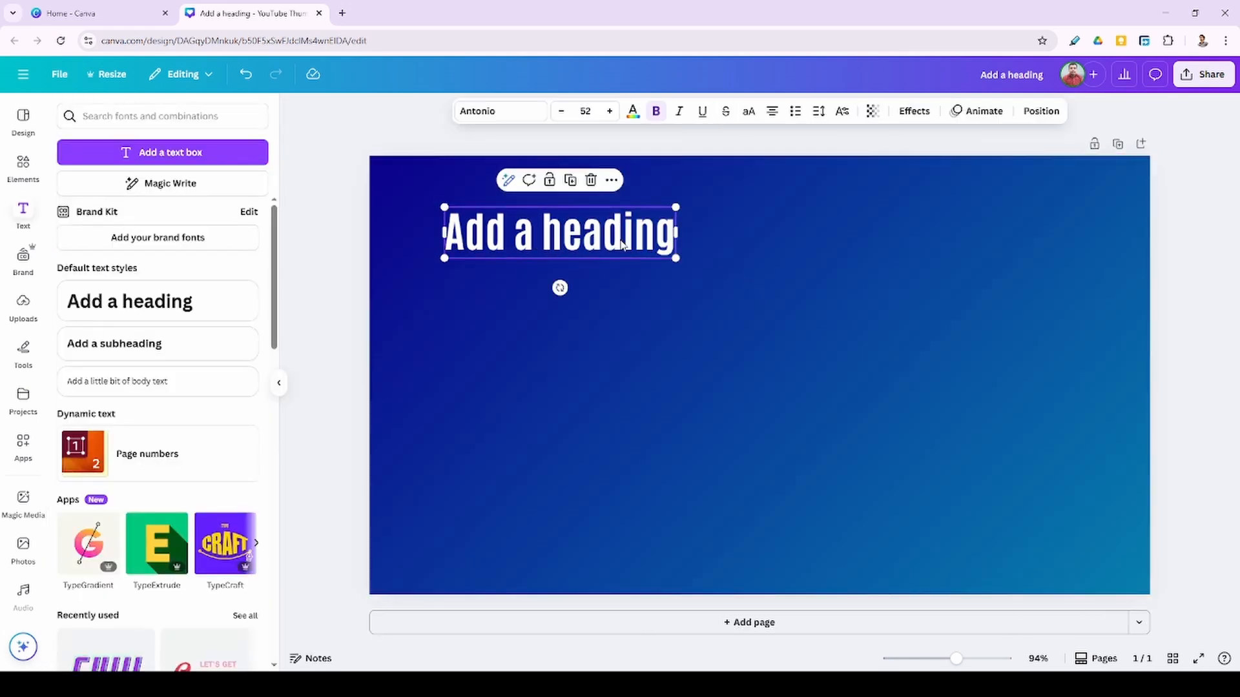
left_click(749, 111)
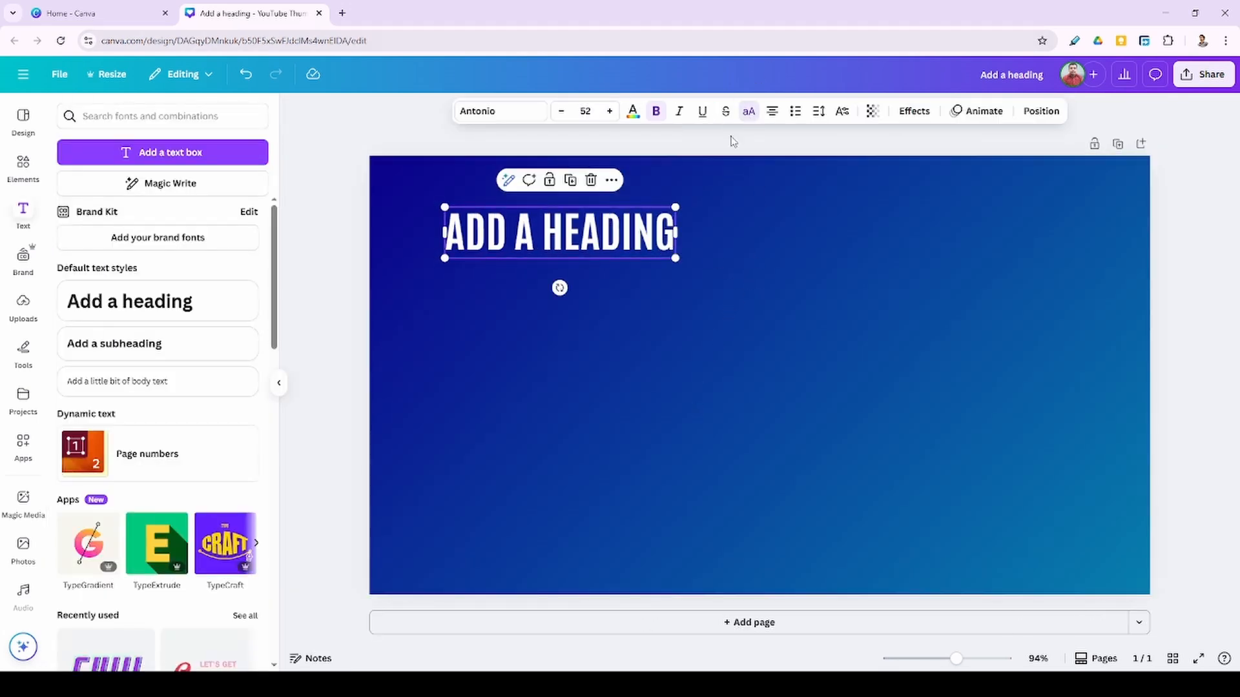
Step: Replace the placeholder heading text with "EXERCISE DAILY"
double_click(548, 226)
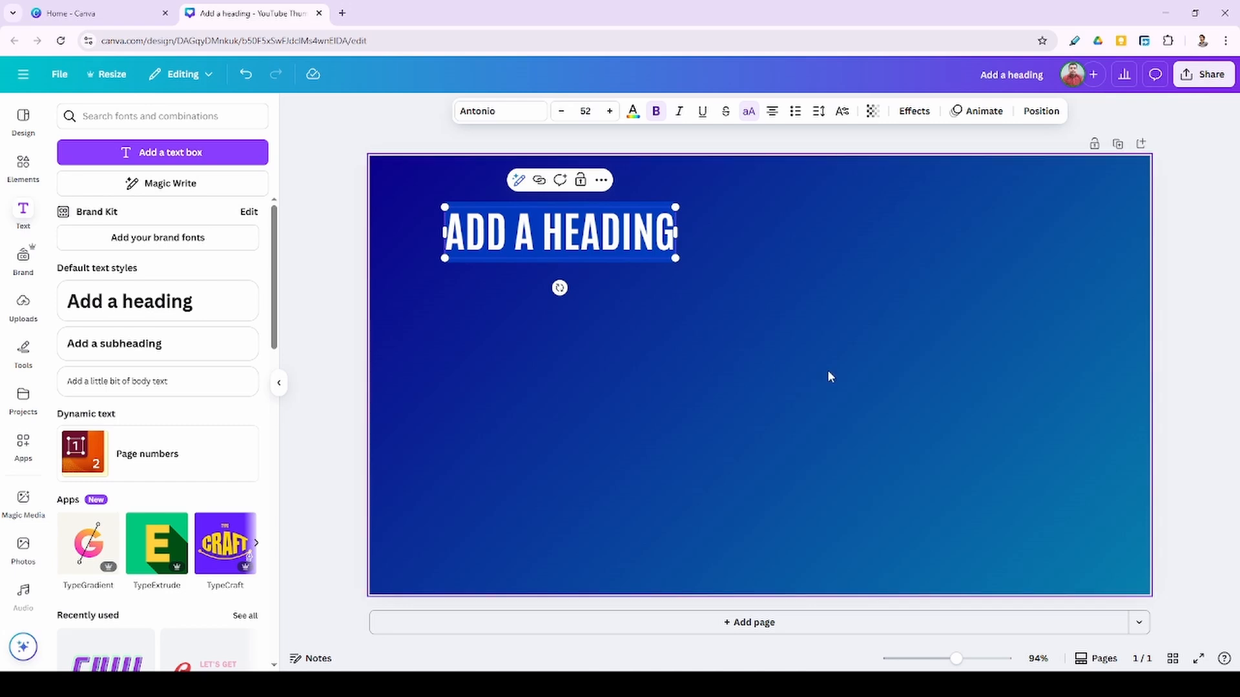
type("EW")
key("BackSpace")
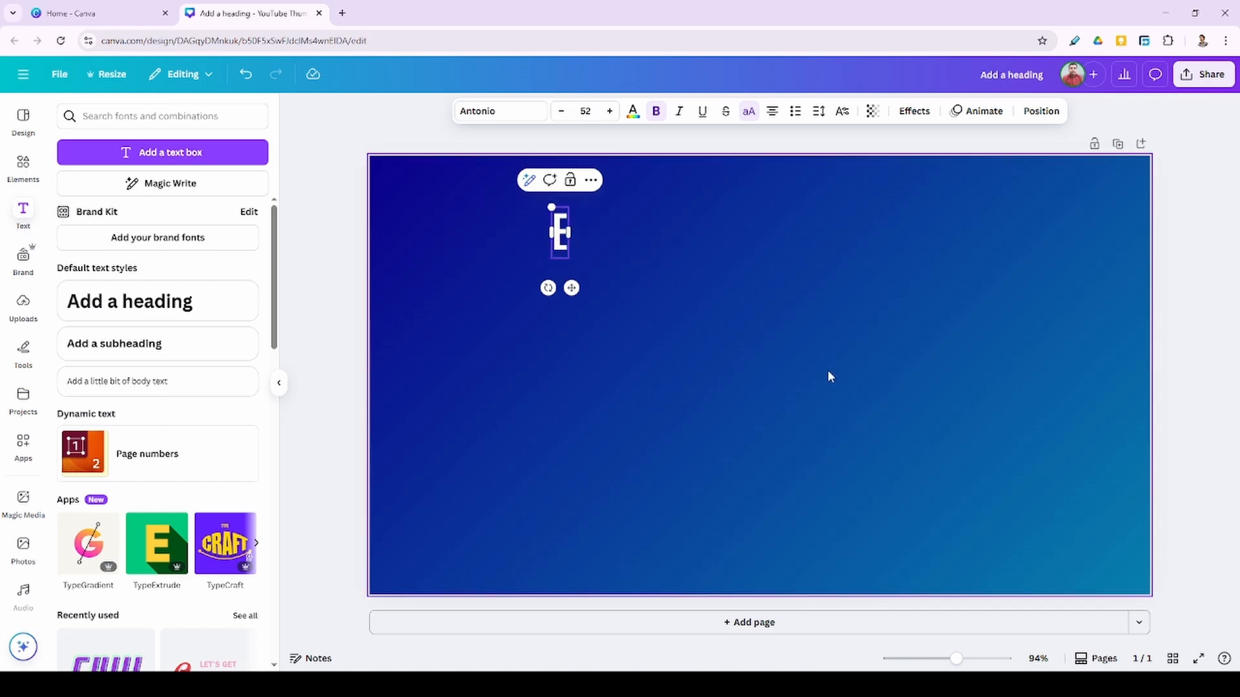
type("XERCI")
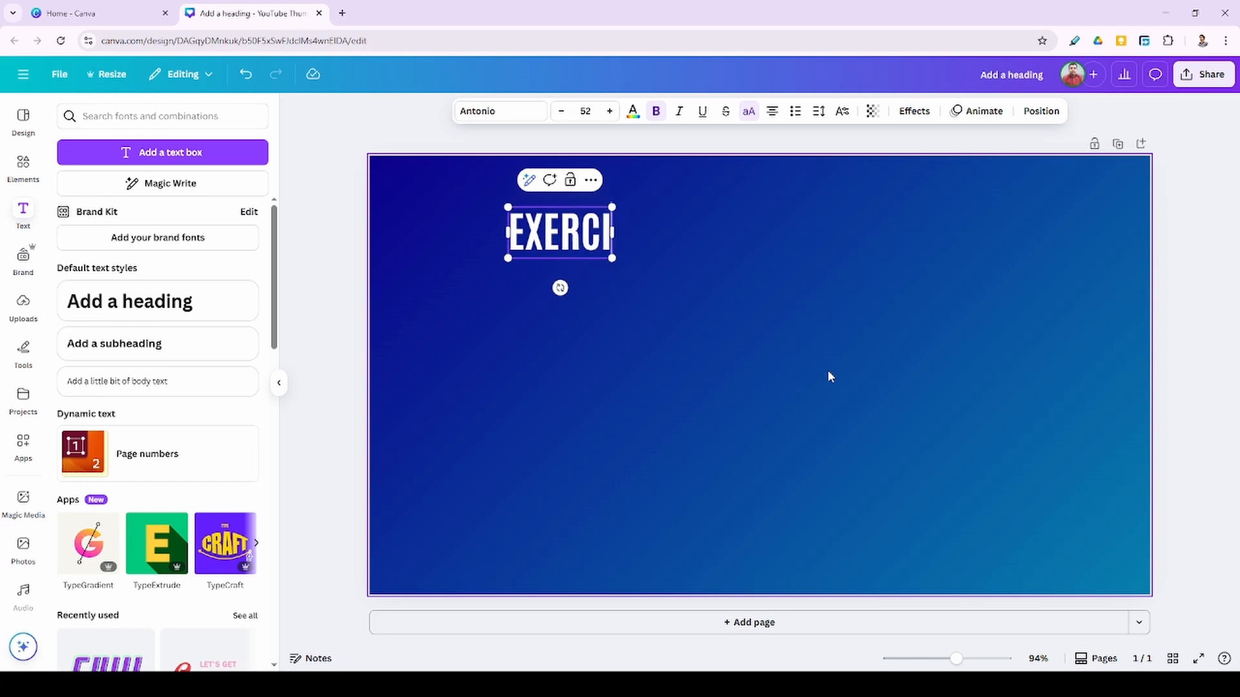
type("SE DAILY")
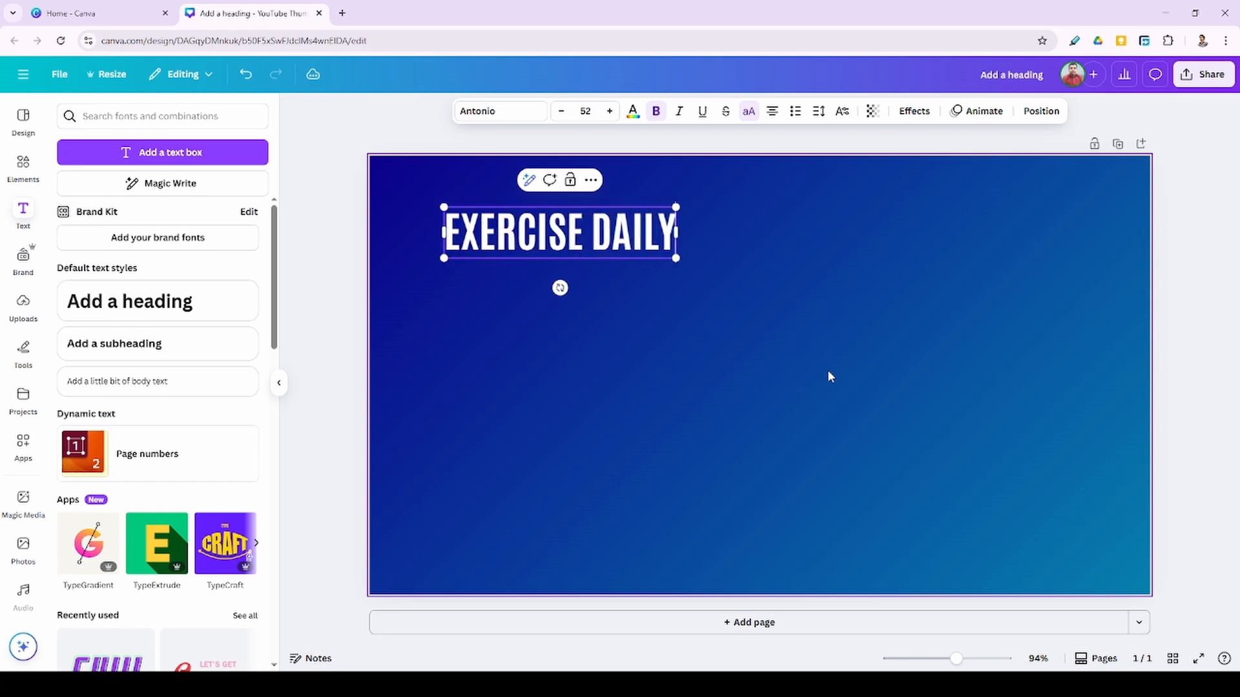
left_click(836, 323)
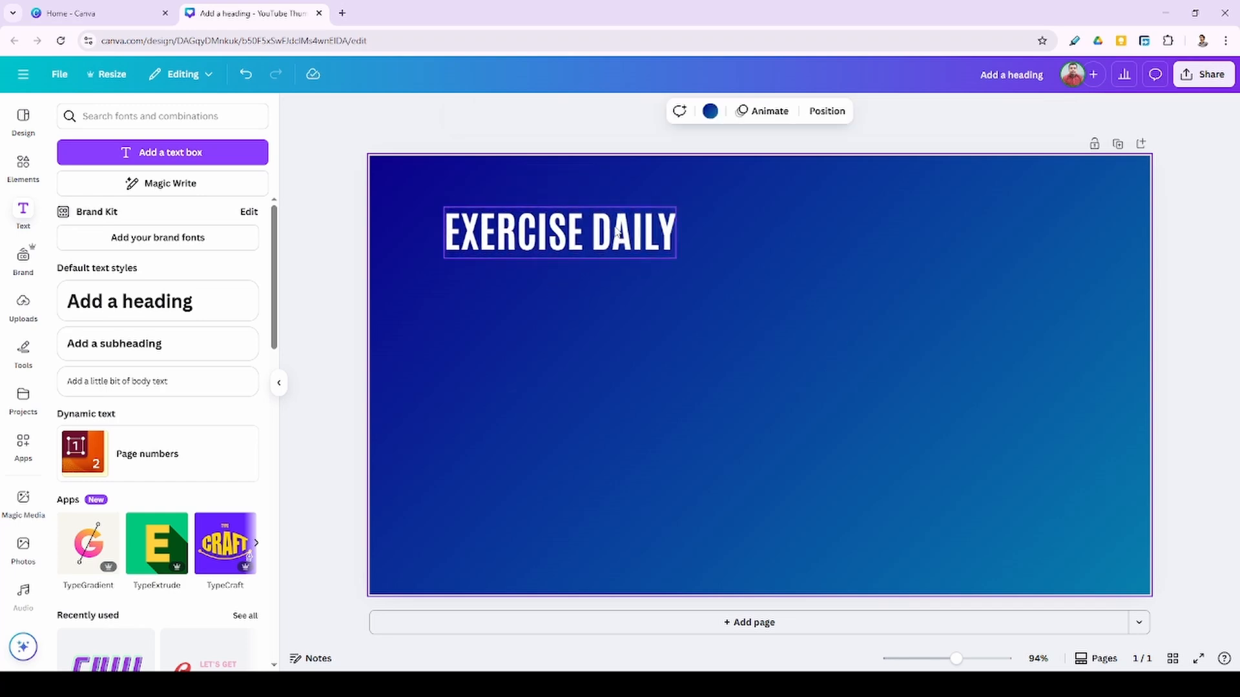
Step: Move the heading closer to the page's upper-left corner and enlarge it to a font size of about 82
left_click_drag(617, 230, 564, 208)
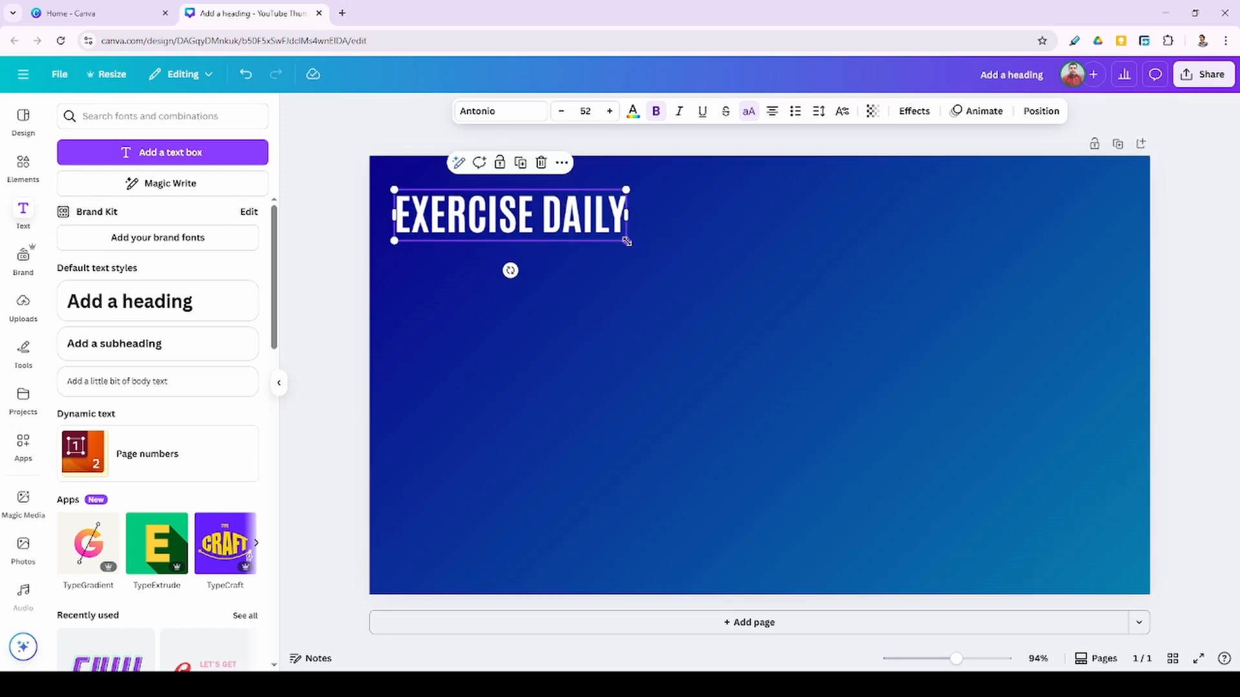
left_click_drag(626, 241, 733, 394)
left_click(591, 314)
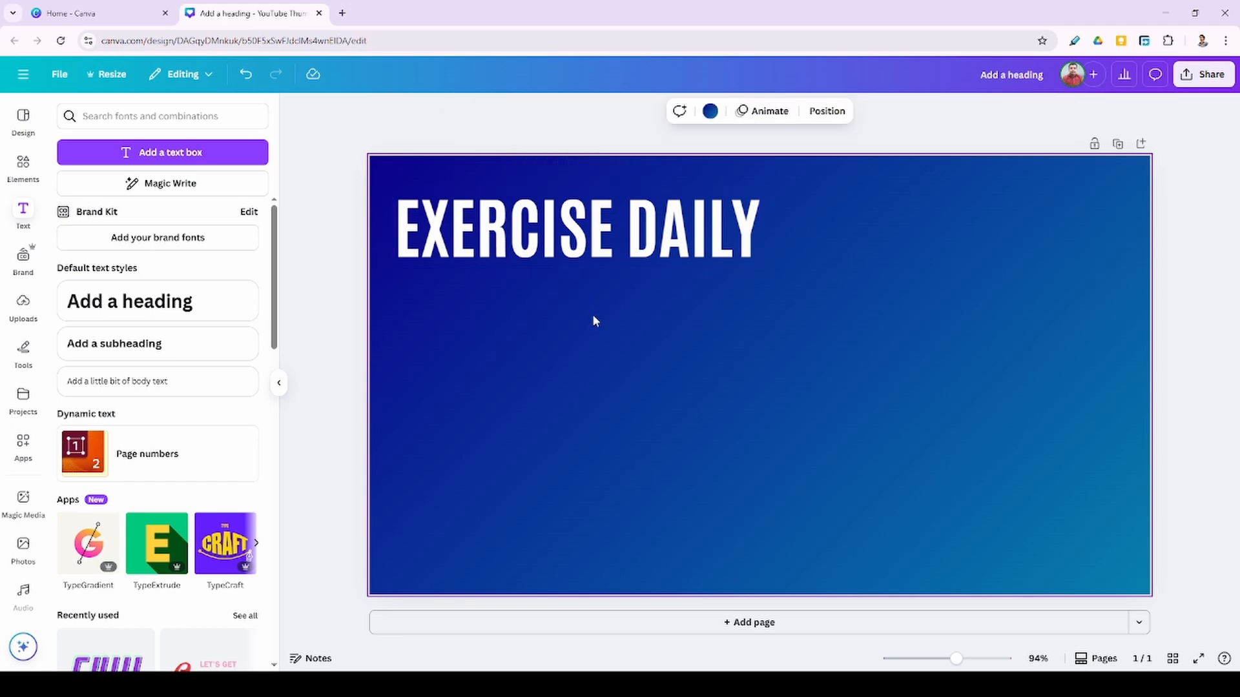
Step: Try the Lift effect on the heading, then apply the Shadow effect with a solid red shadow color
left_click(598, 241)
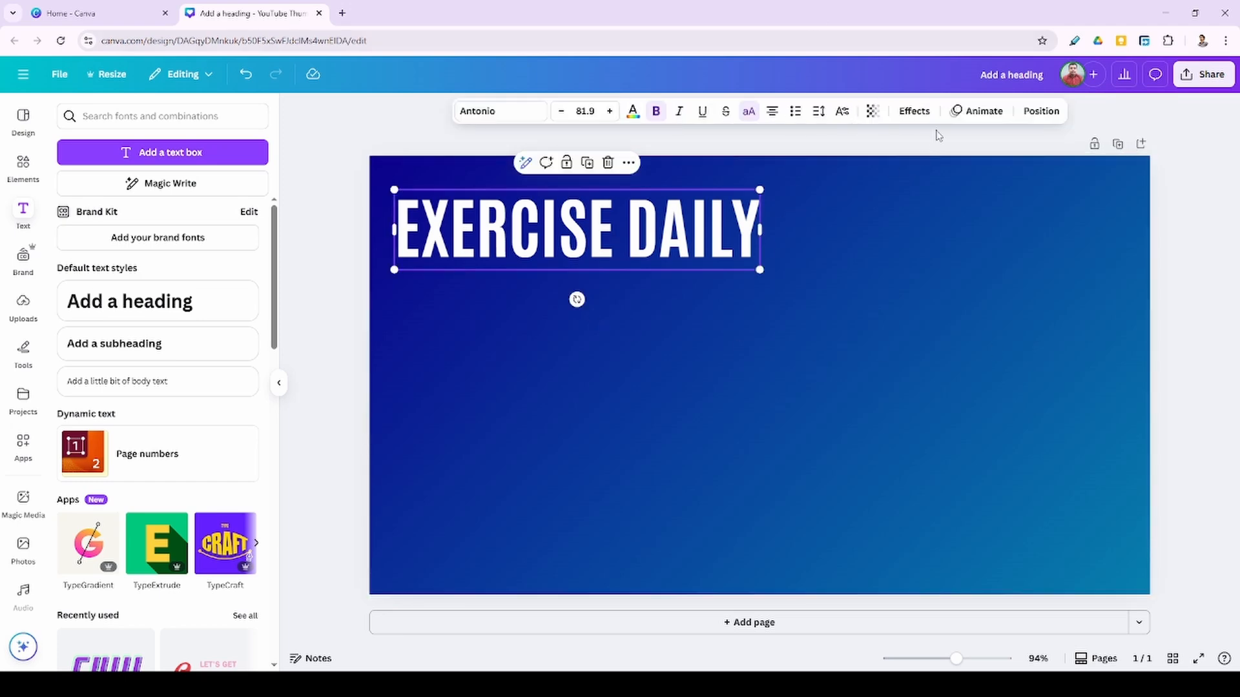
left_click(914, 111)
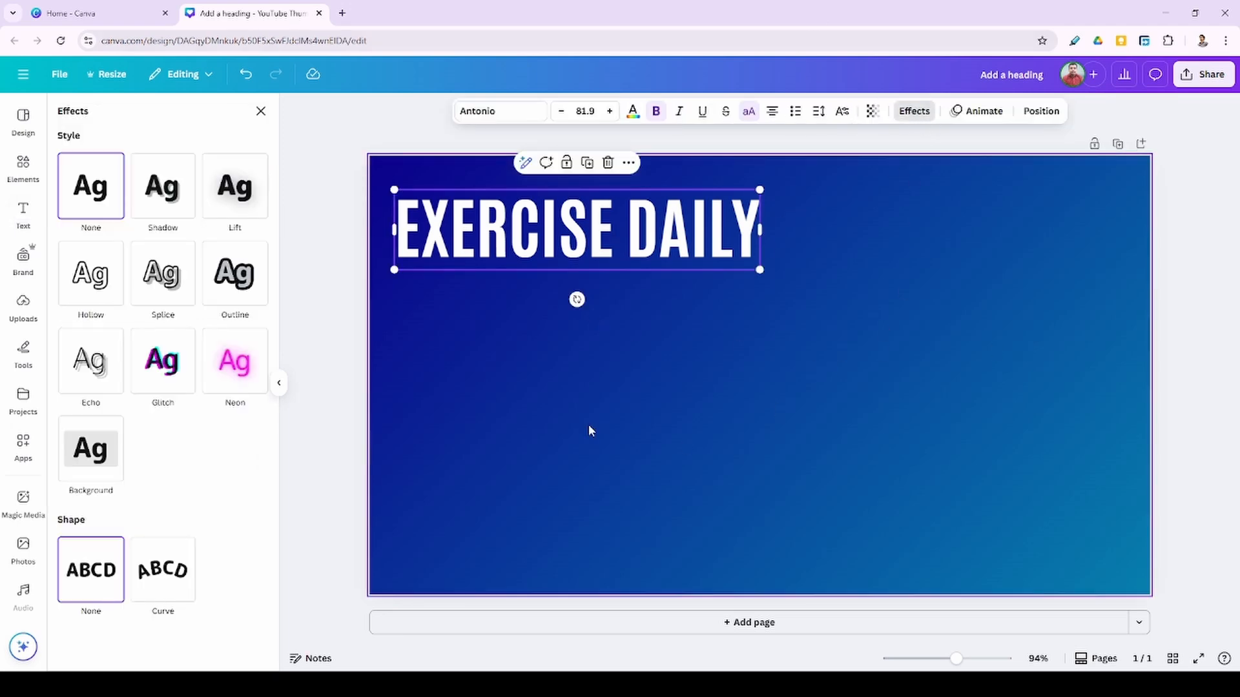
left_click(212, 188)
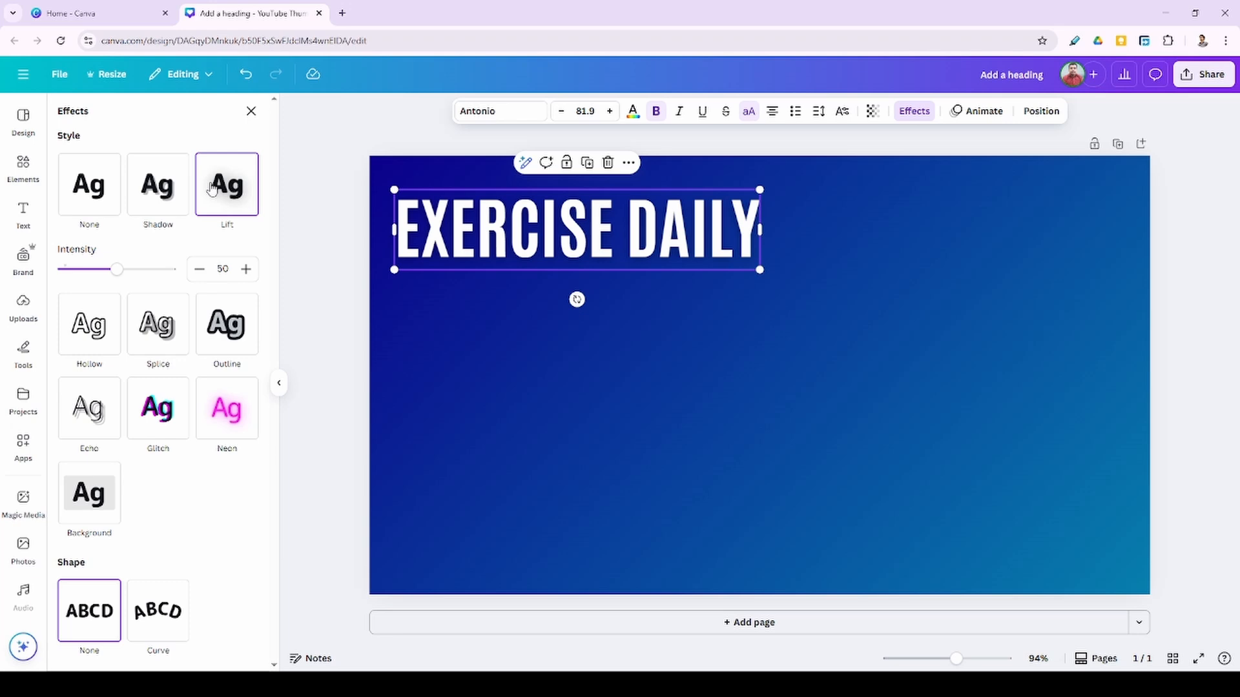
left_click(162, 199)
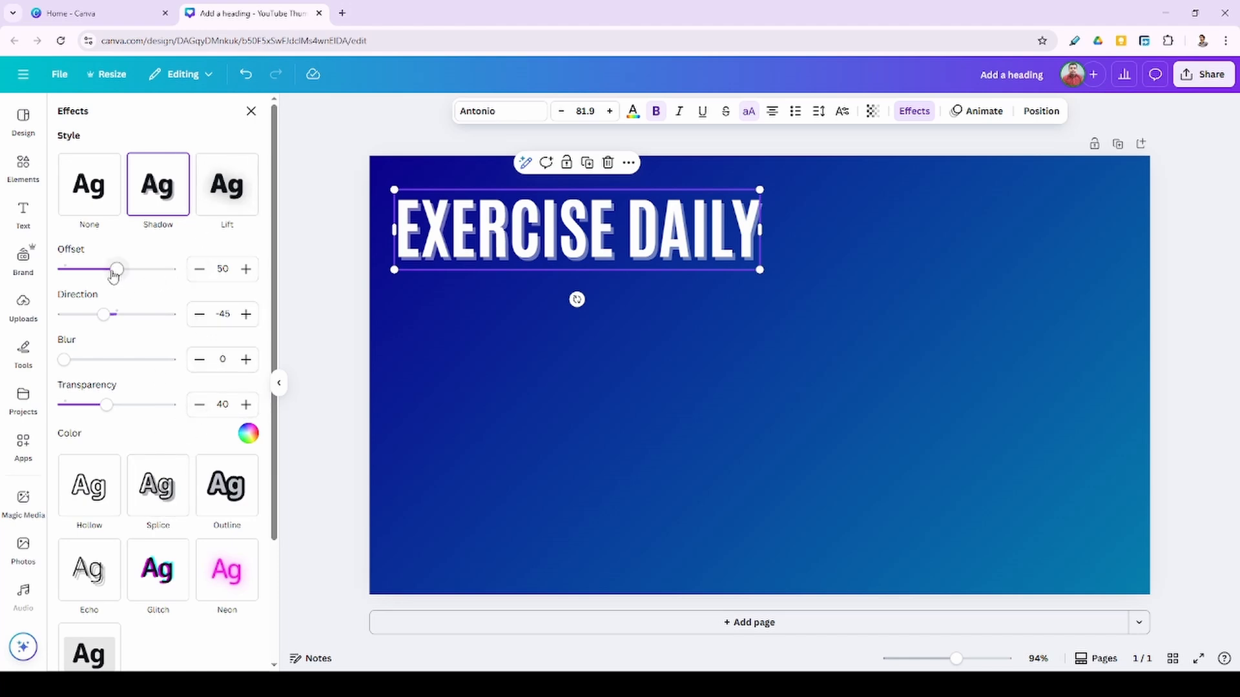
left_click(248, 435)
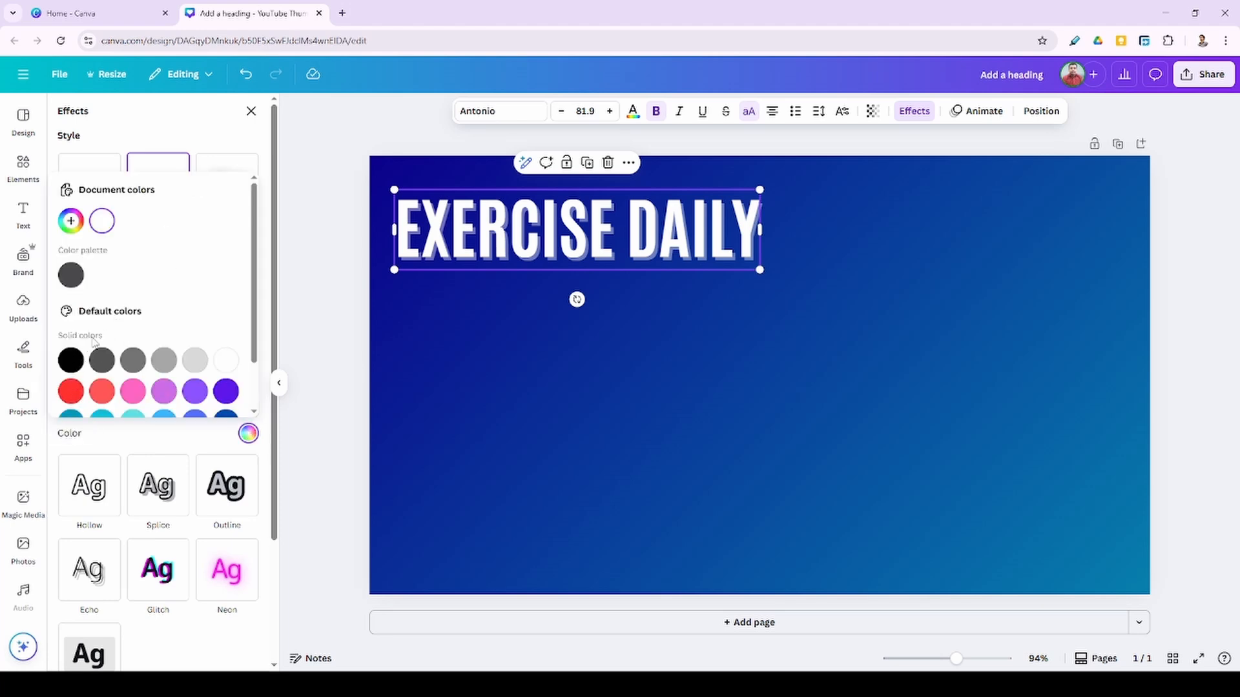
scroll(71, 349, "down", 2)
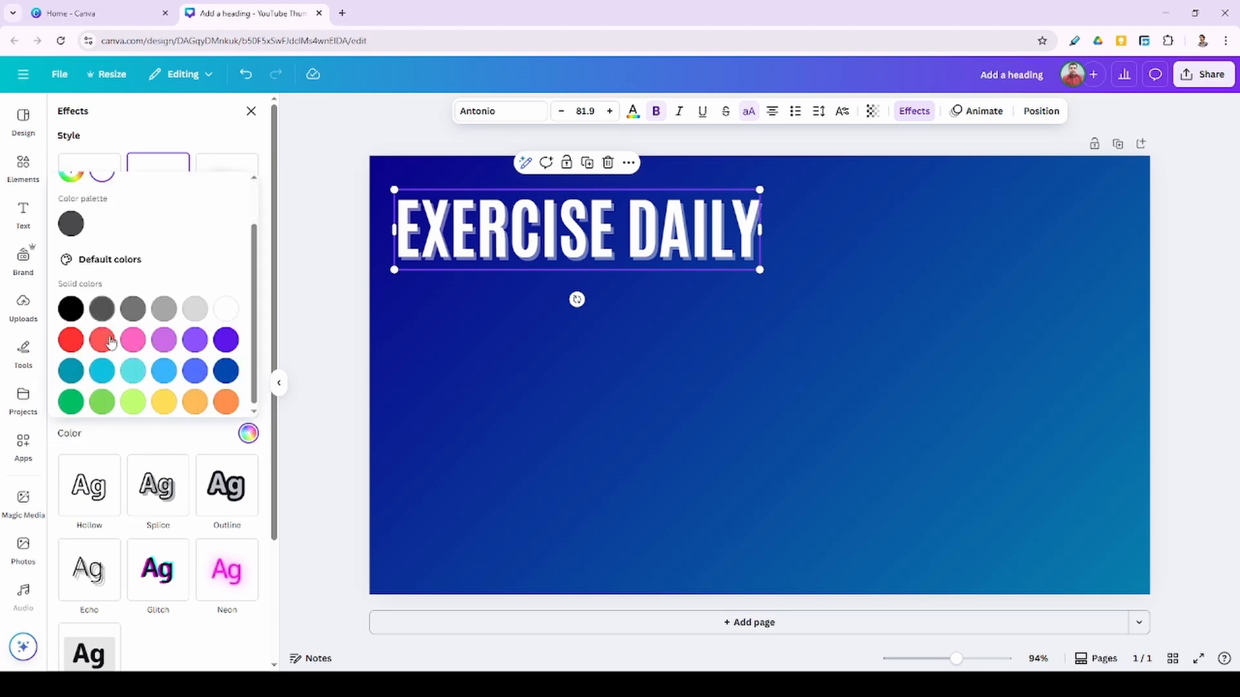
left_click(68, 337)
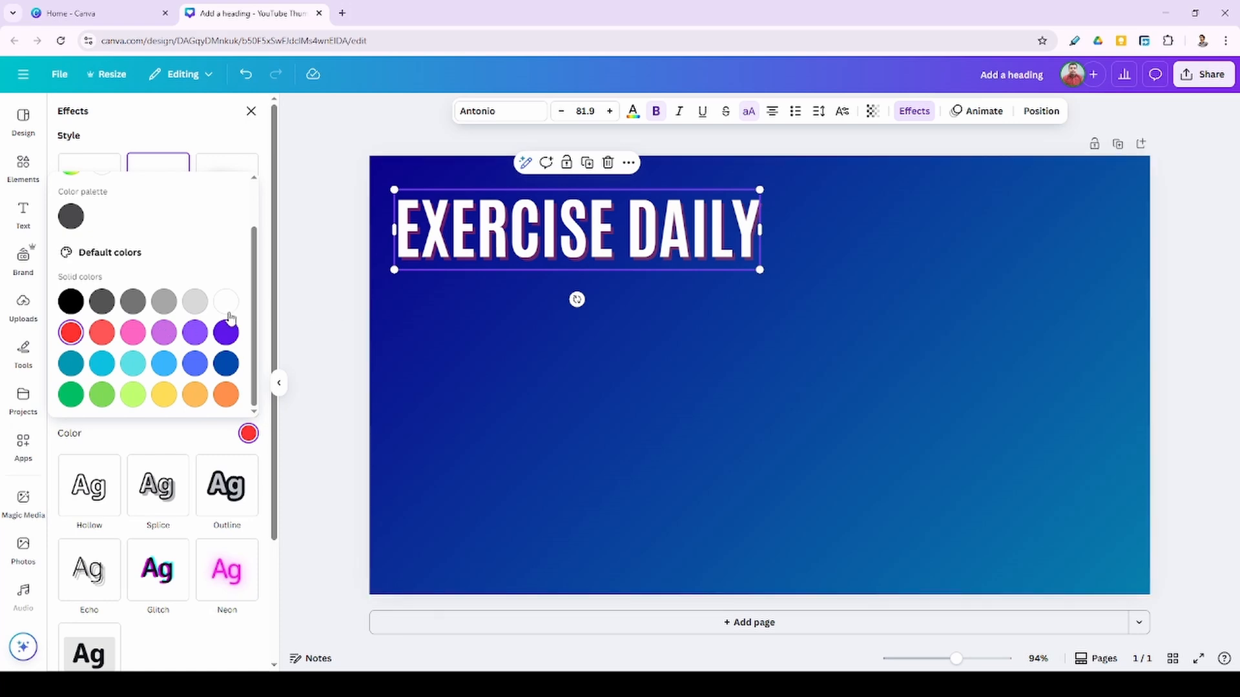
left_click(270, 231)
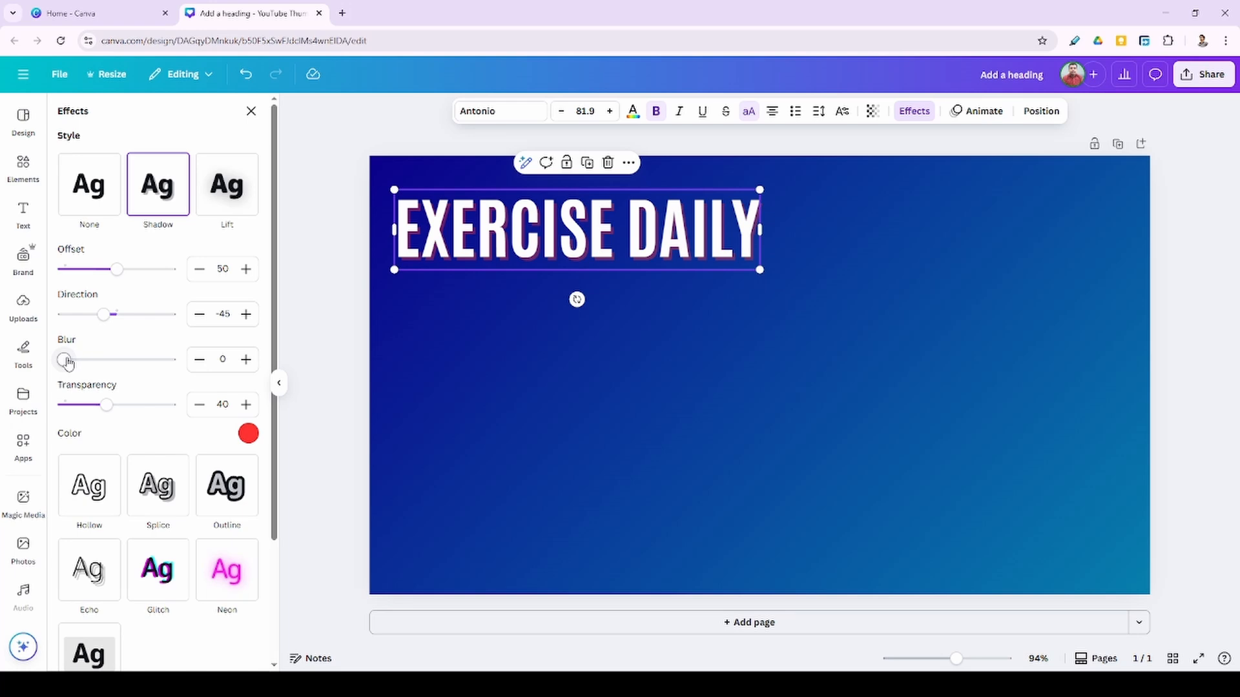
Step: Adjust the heading's shadow to offset 39, direction -41, blur 39 and transparency 65
left_click_drag(67, 362, 95, 360)
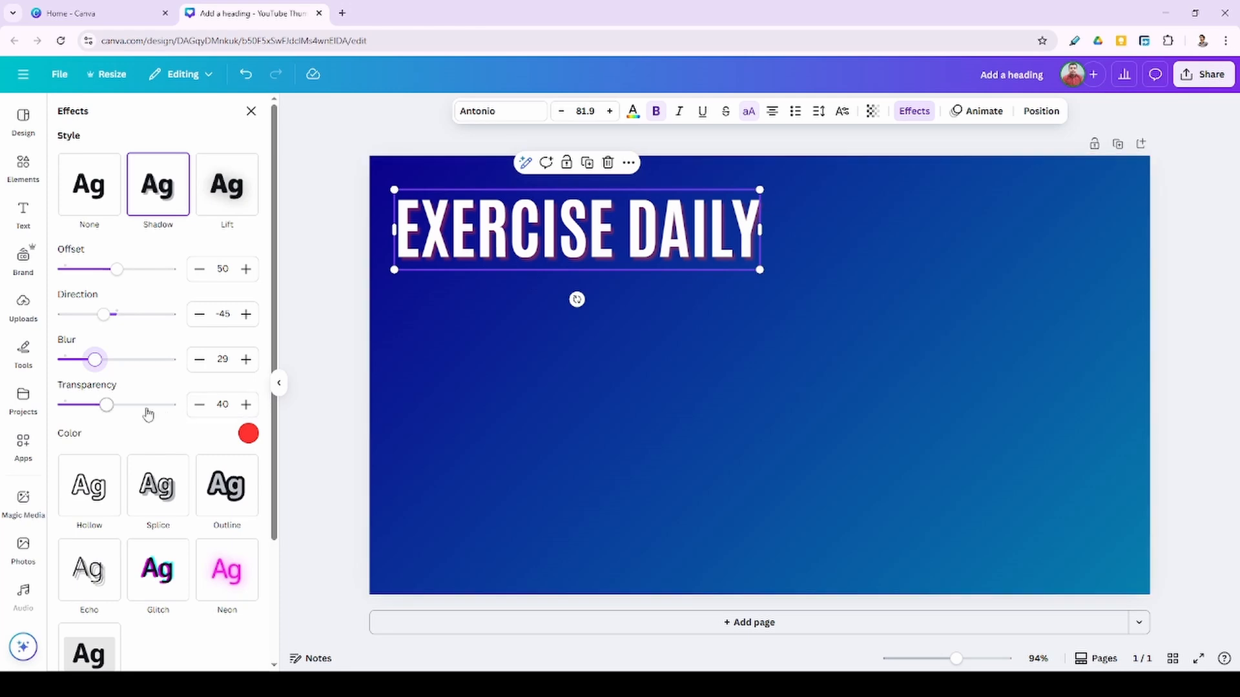
left_click_drag(106, 406, 134, 408)
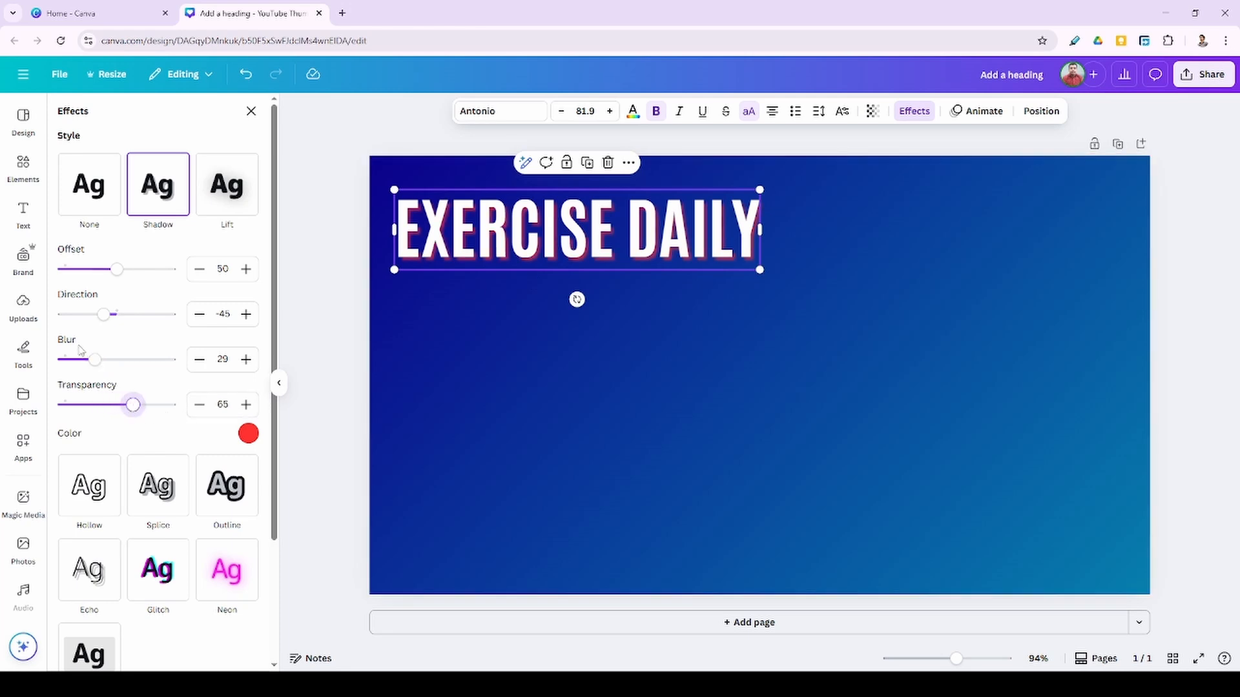
left_click_drag(94, 362, 106, 366)
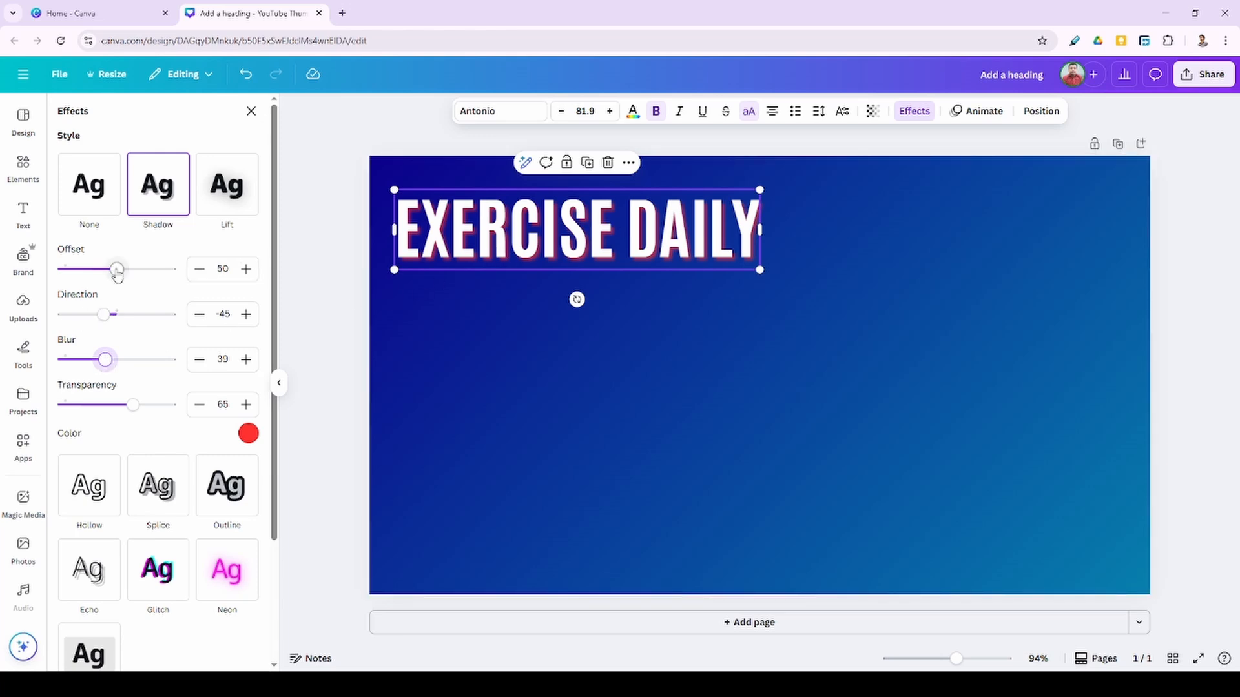
left_click_drag(117, 275, 185, 278)
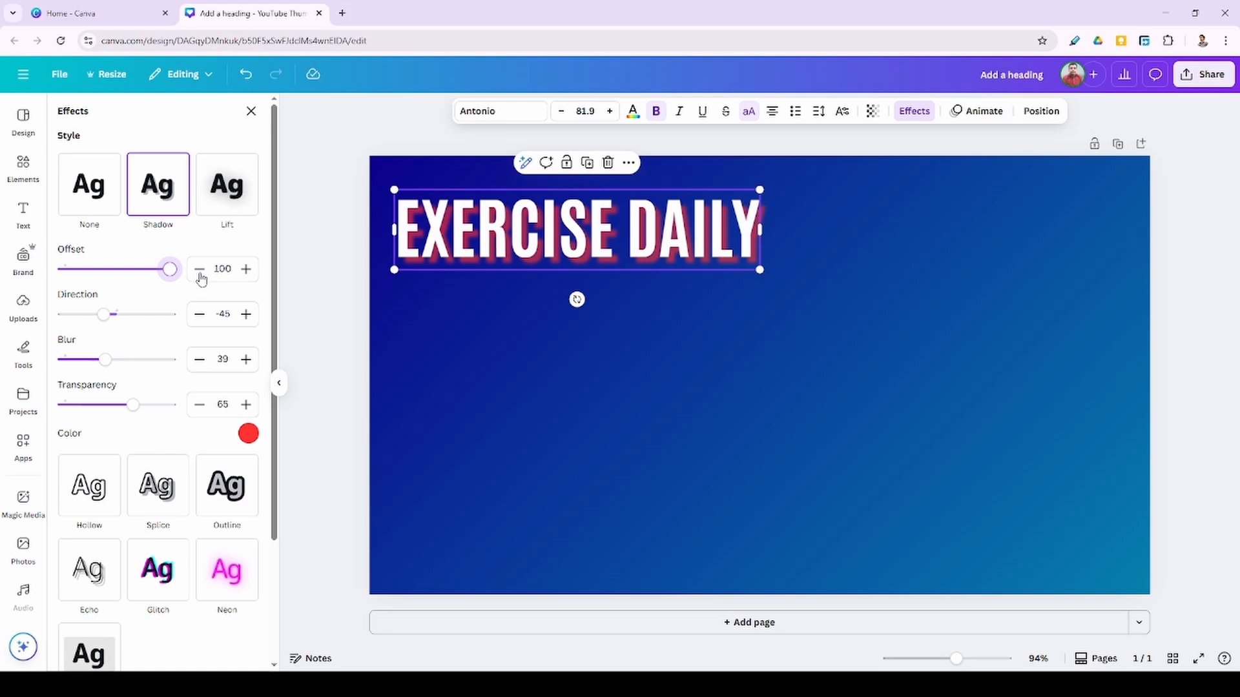
left_click_drag(170, 270, 106, 271)
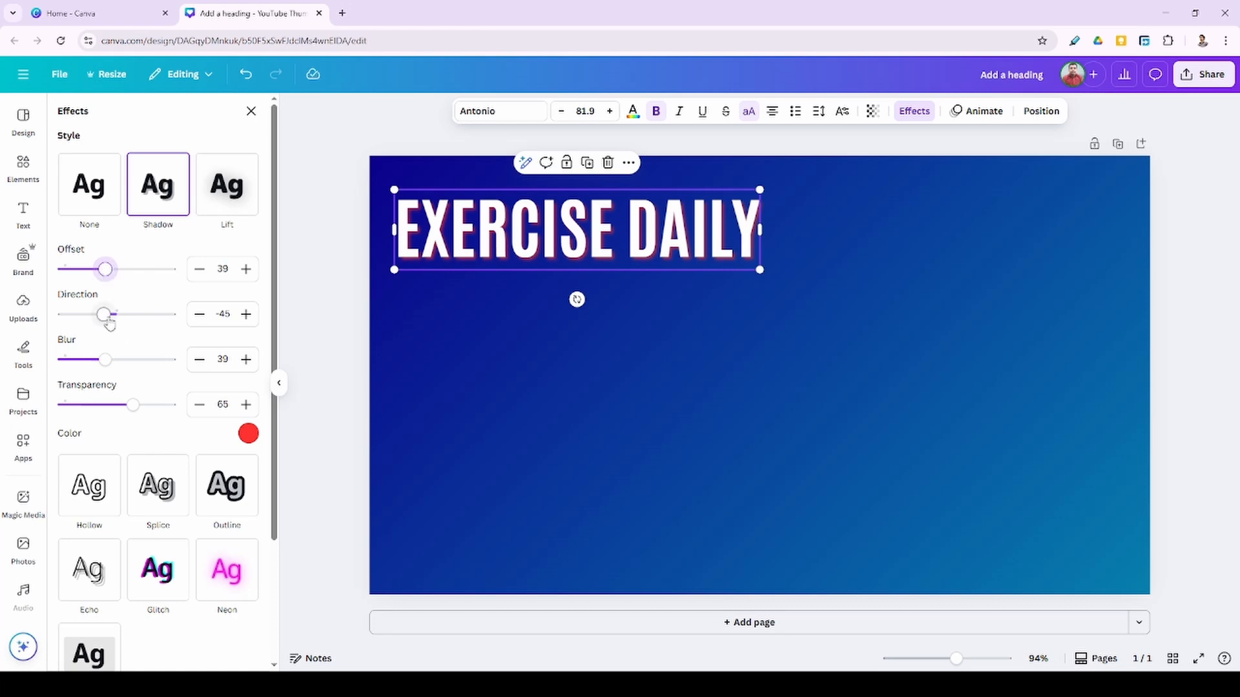
mouse_move(109, 324)
left_mouse_down()
mouse_move(166, 319)
mouse_move(106, 317)
left_mouse_up()
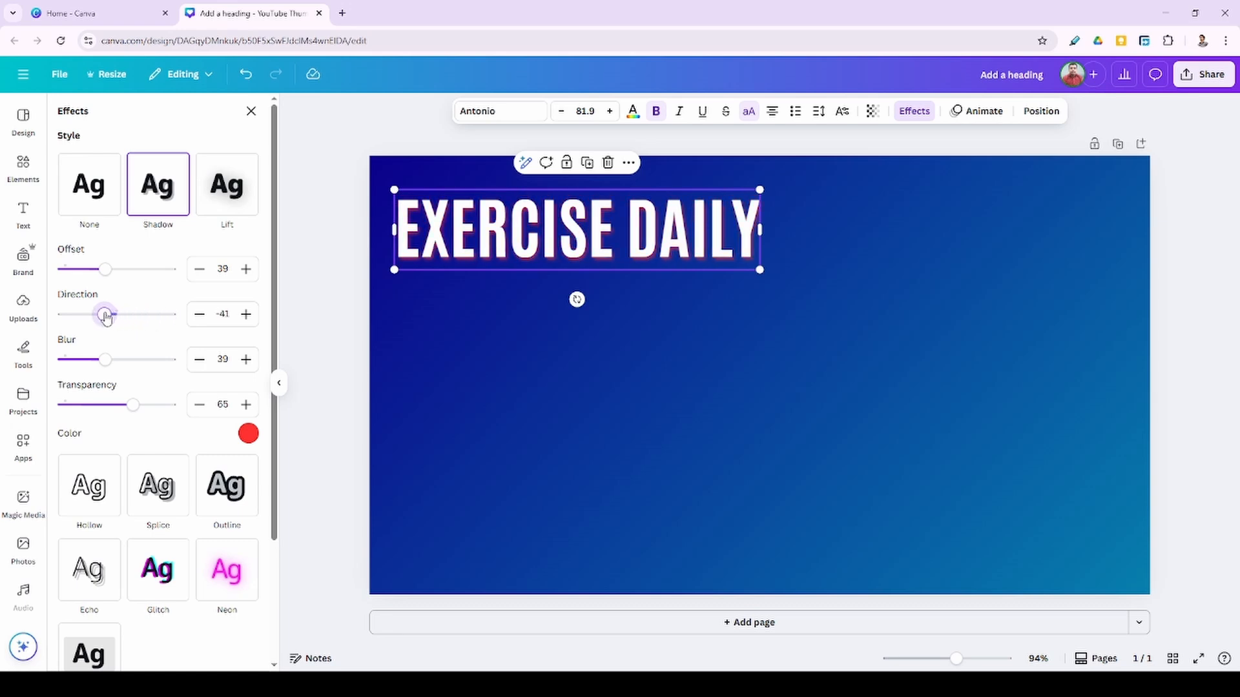
Step: Try teal as the heading's shadow color, then return it to red
left_click(248, 433)
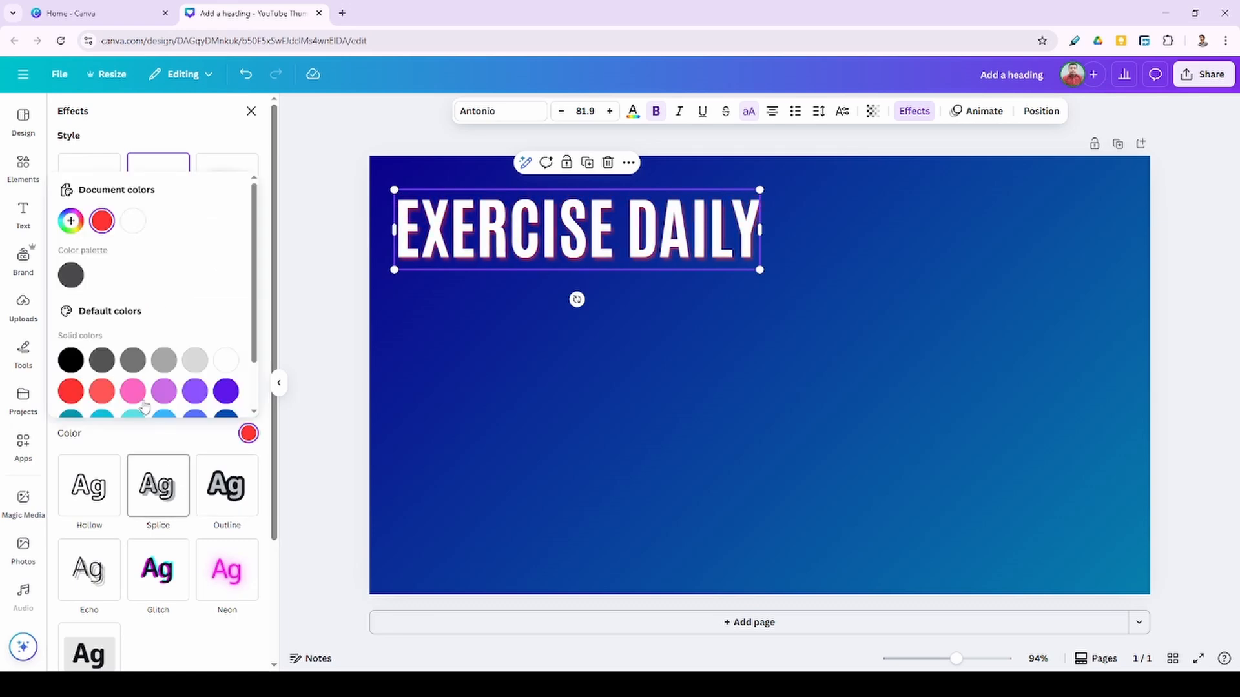
scroll(90, 336, "down", 3)
left_click(72, 364)
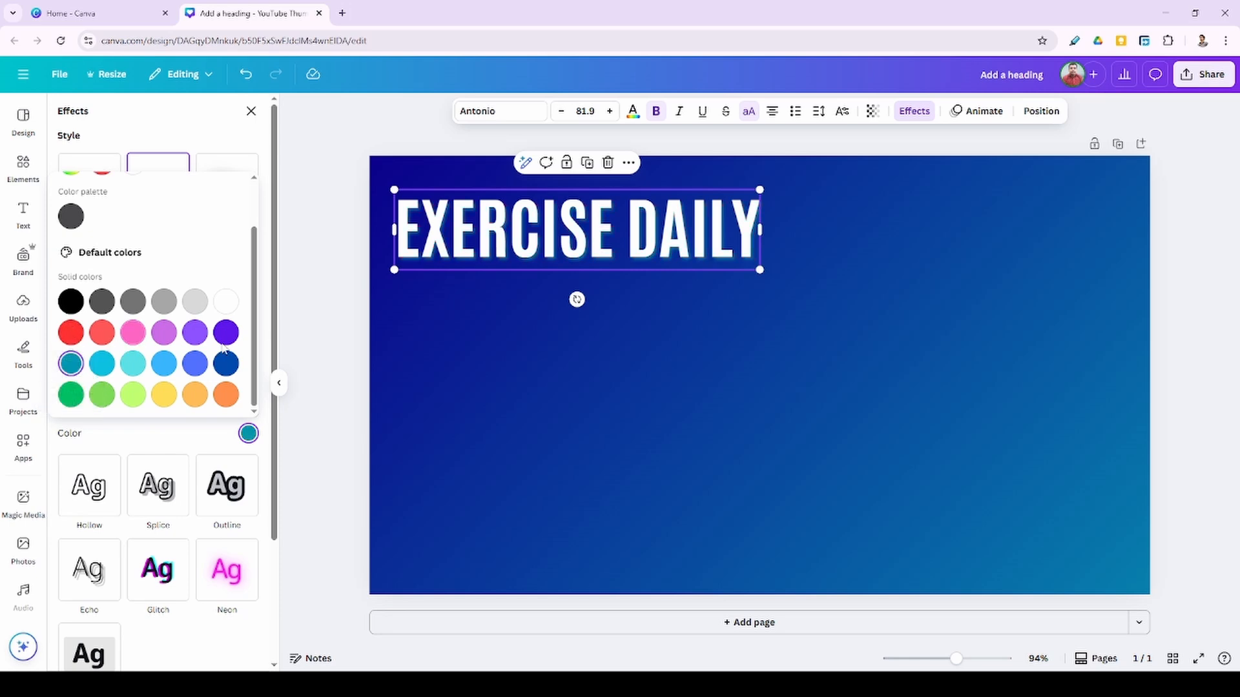
left_click(71, 333)
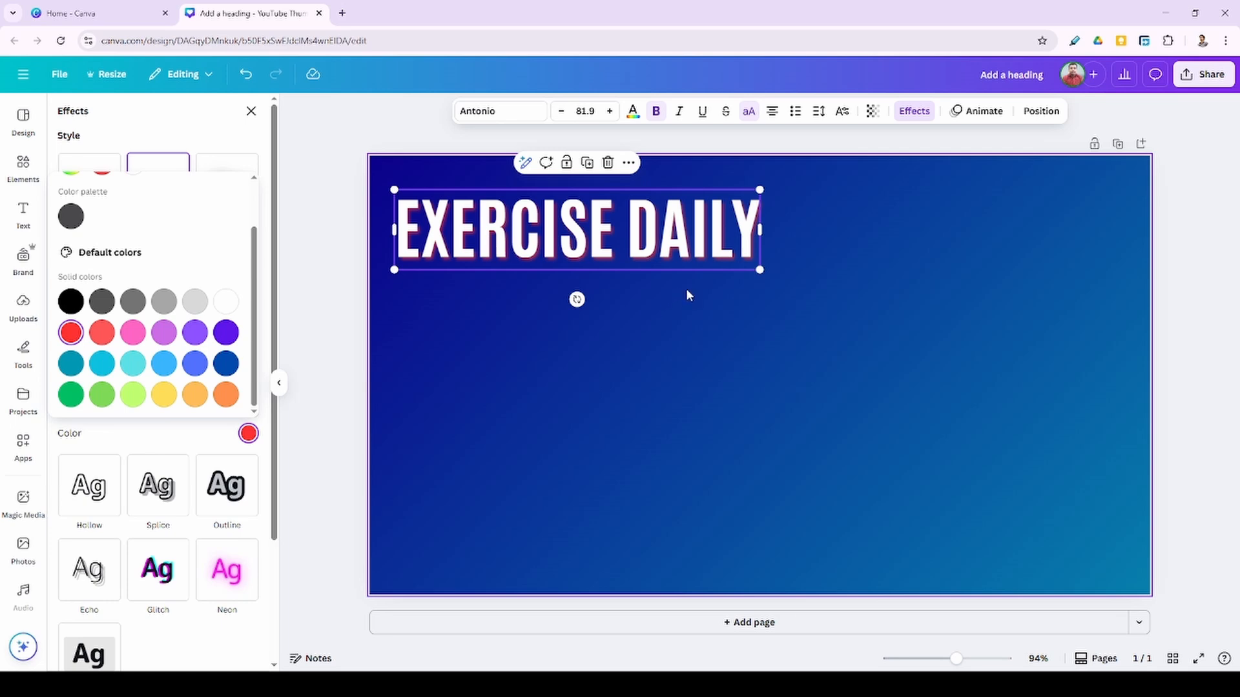
Step: Enlarge the "EXERCISE DAILY" heading slightly to a font size of about 87
left_click_drag(760, 269, 770, 305)
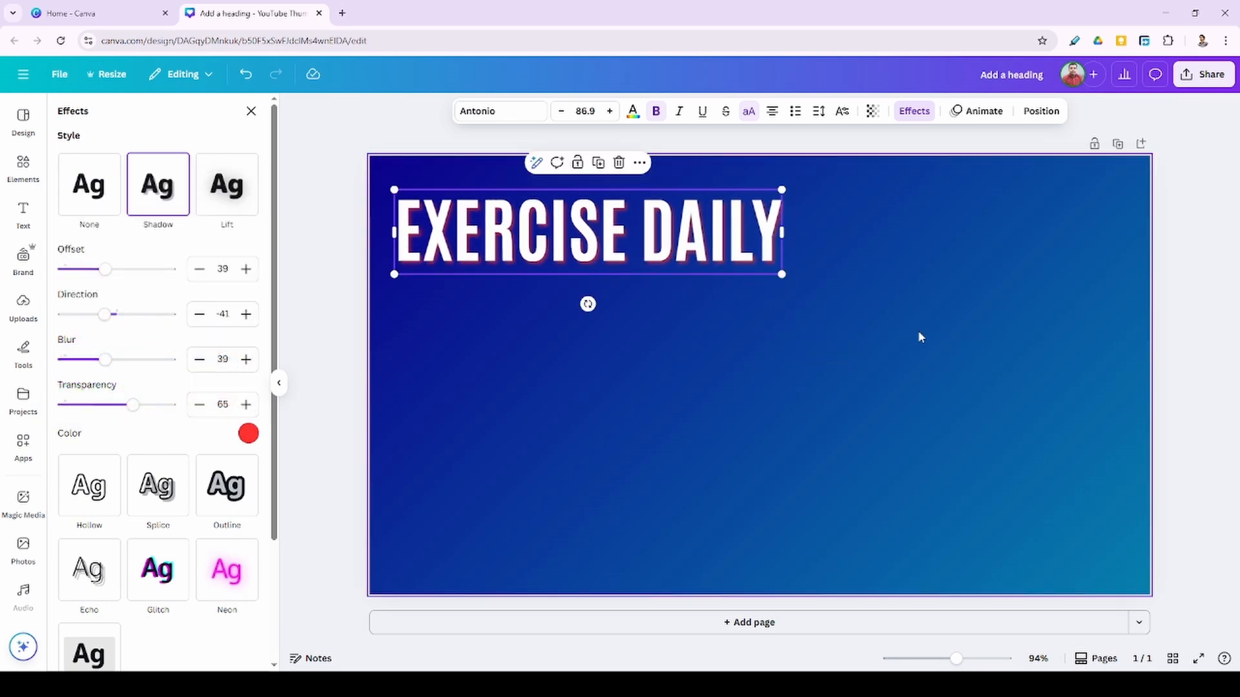
left_click(920, 337)
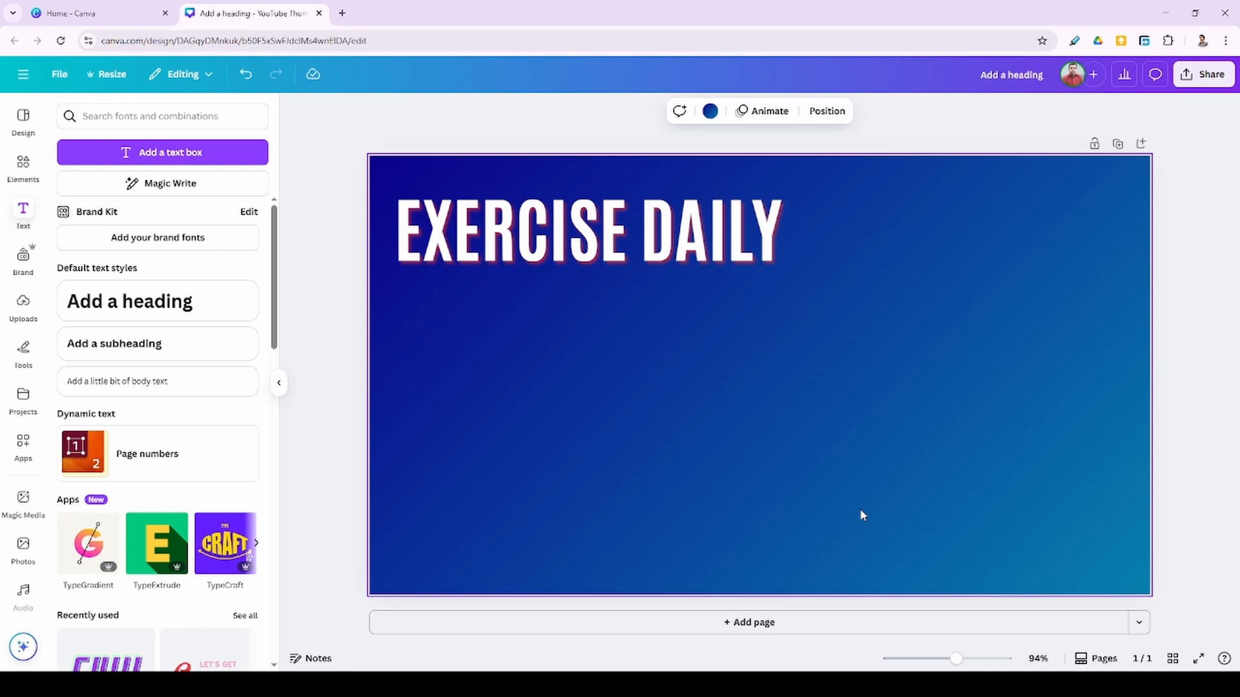
Step: Search the elements library for "exercise" and browse the photo results
left_click(23, 167)
left_click(155, 114)
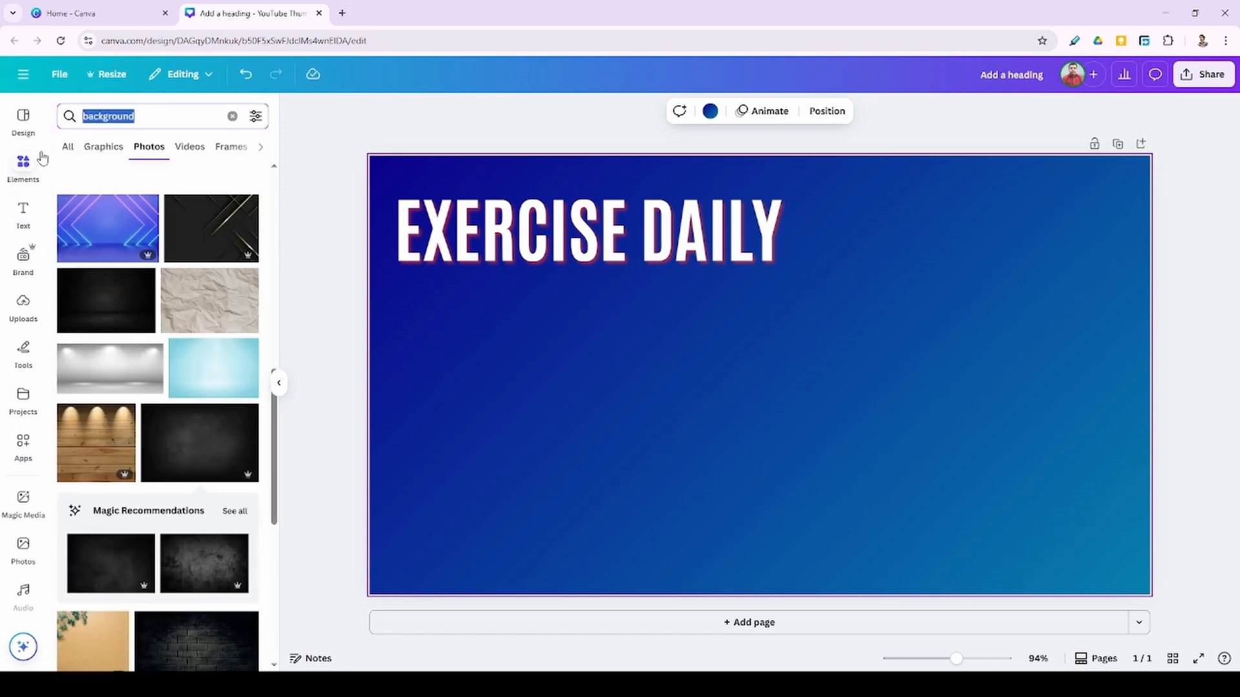
key("BackSpace")
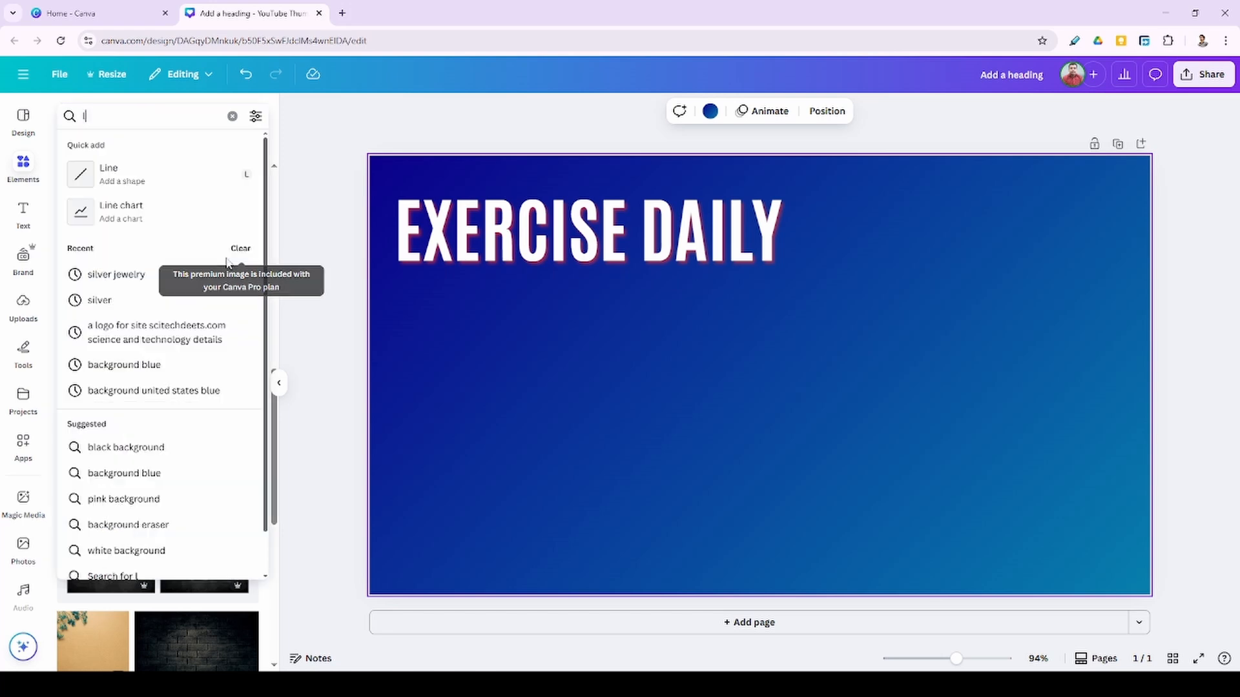
type("exc")
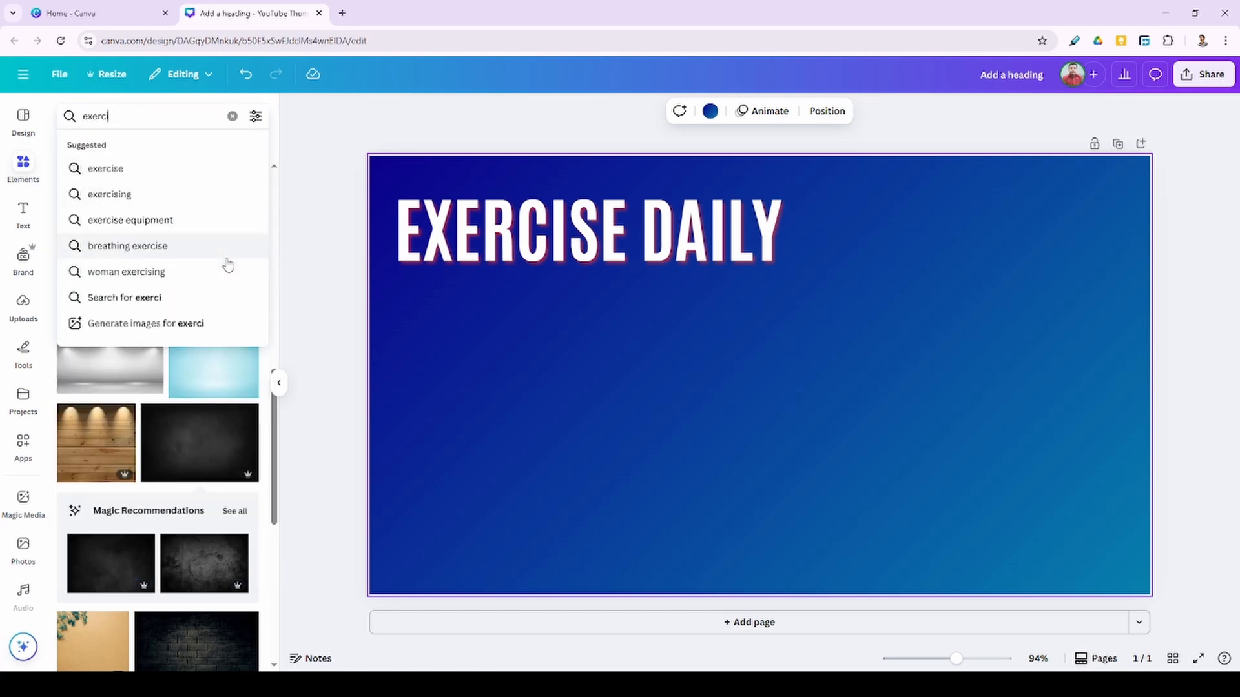
key("Return")
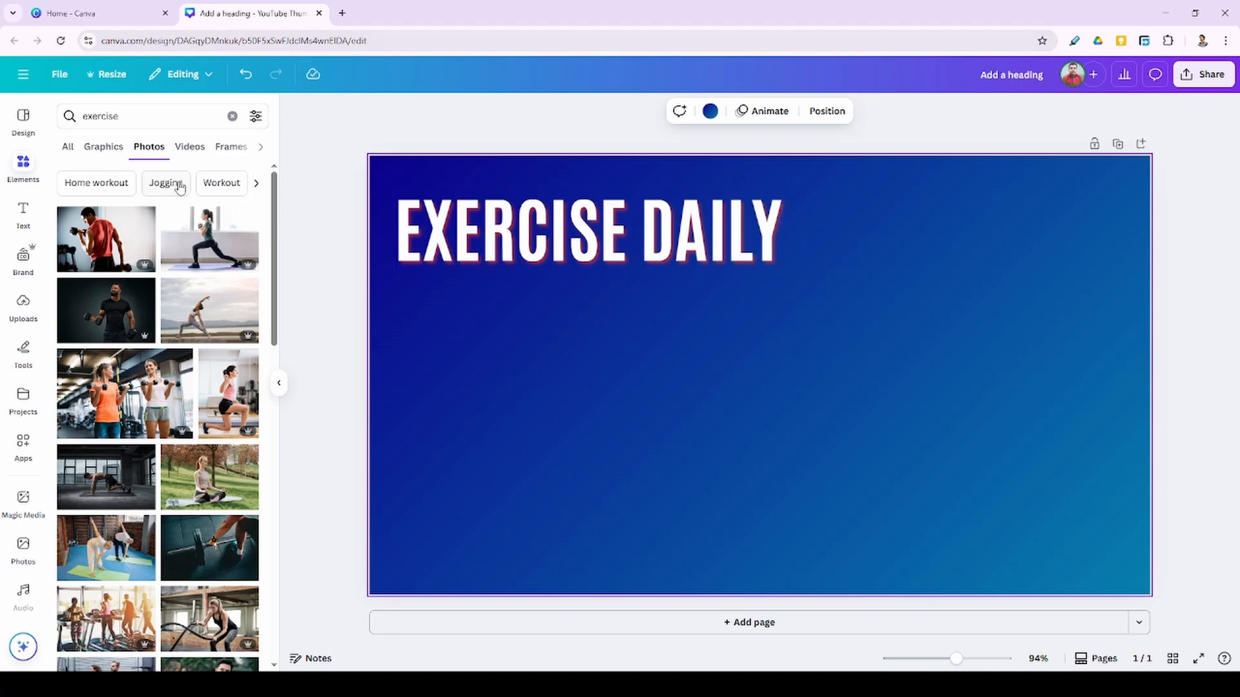
scroll(165, 529, "down", 5)
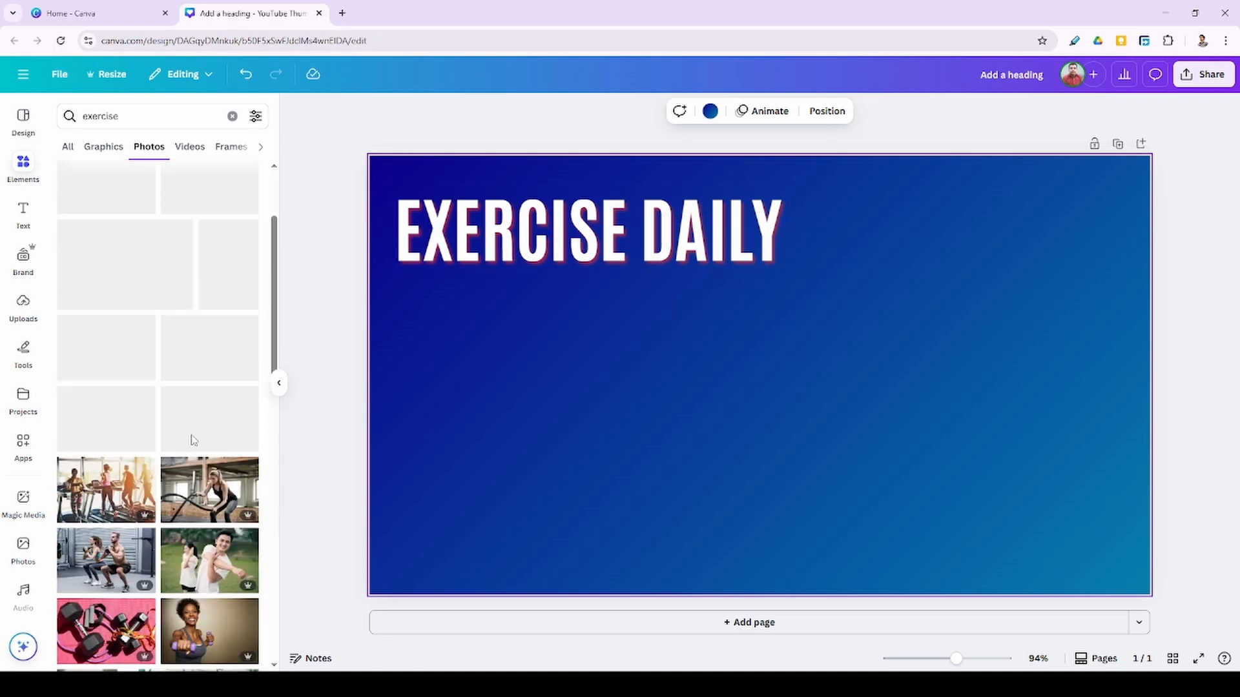
scroll(192, 441, "down", 8)
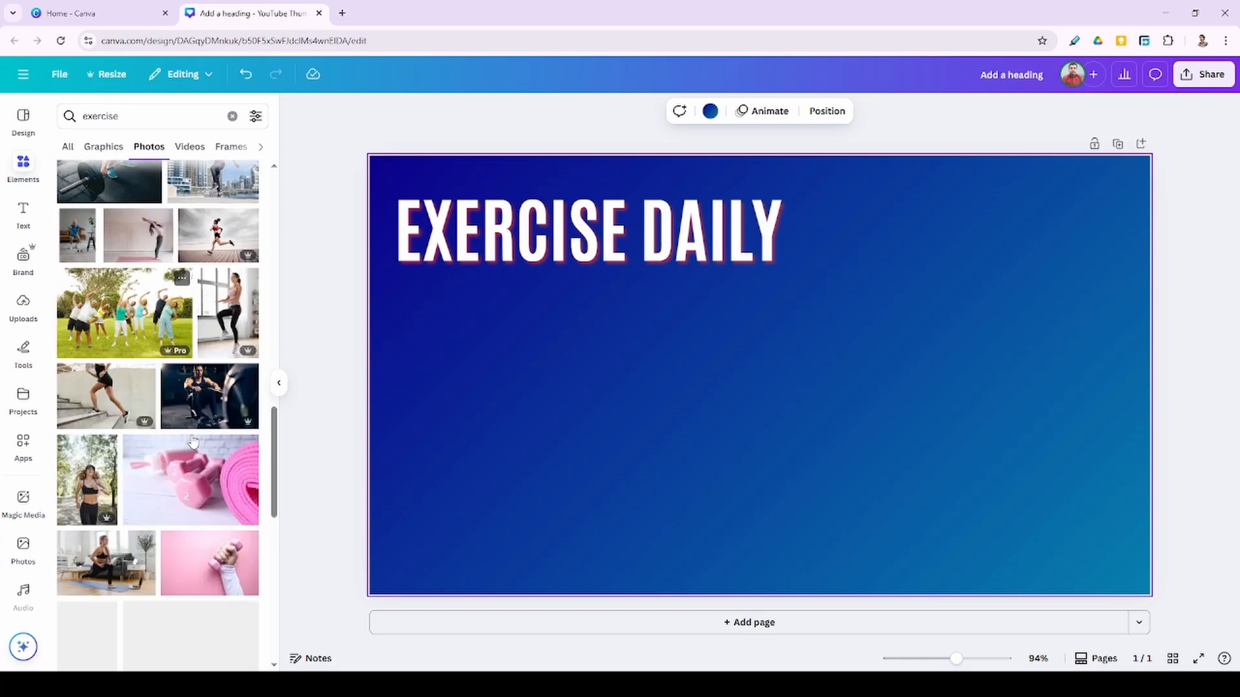
scroll(192, 441, "down", 8)
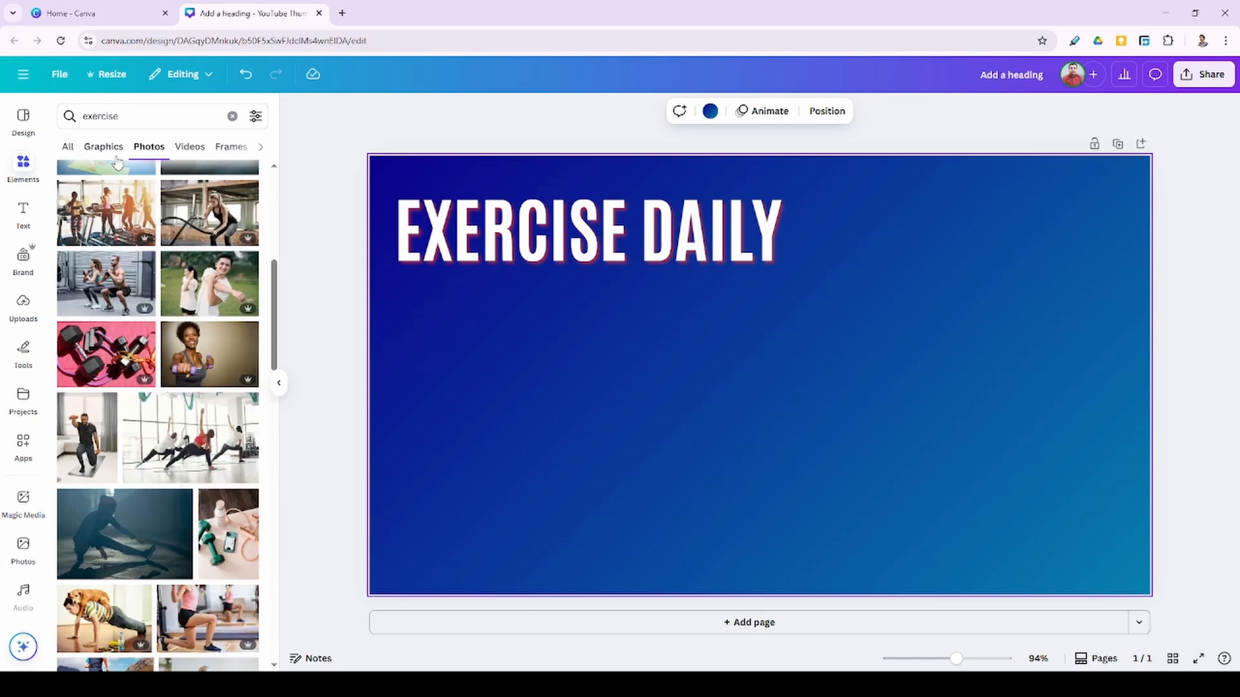
Step: Find the running man in the exercise graphics, add him to the design and place him below the heading
left_click(105, 150)
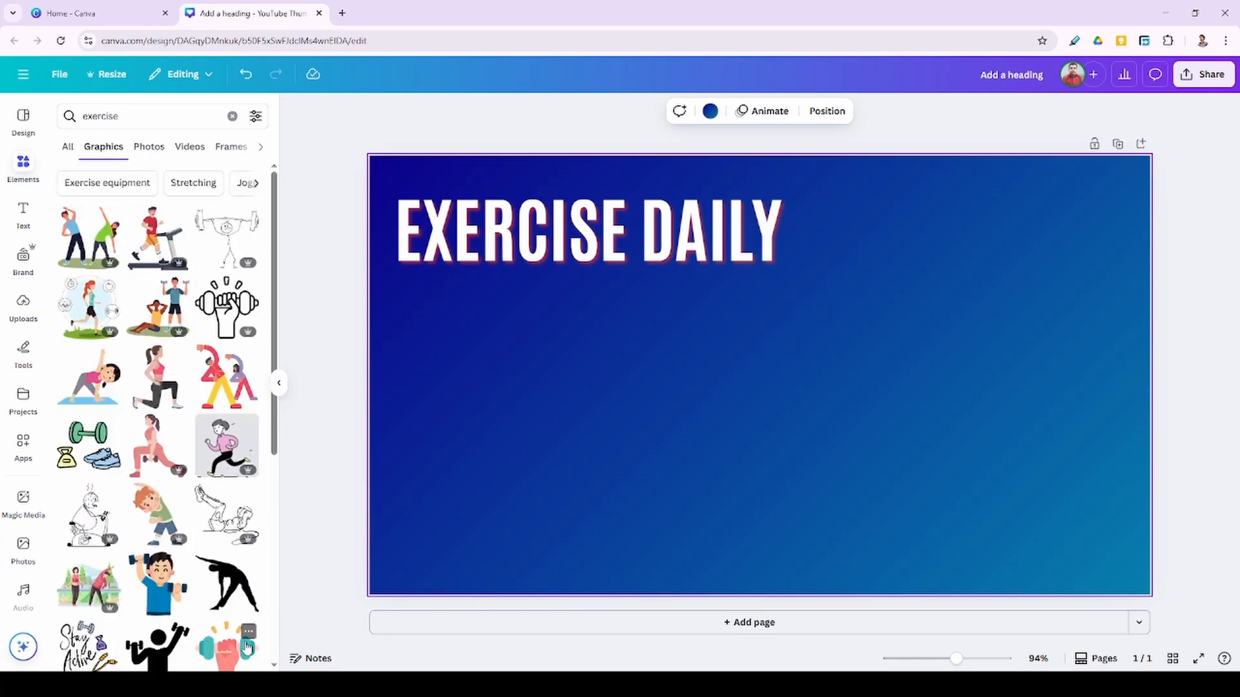
scroll(128, 536, "down", 5)
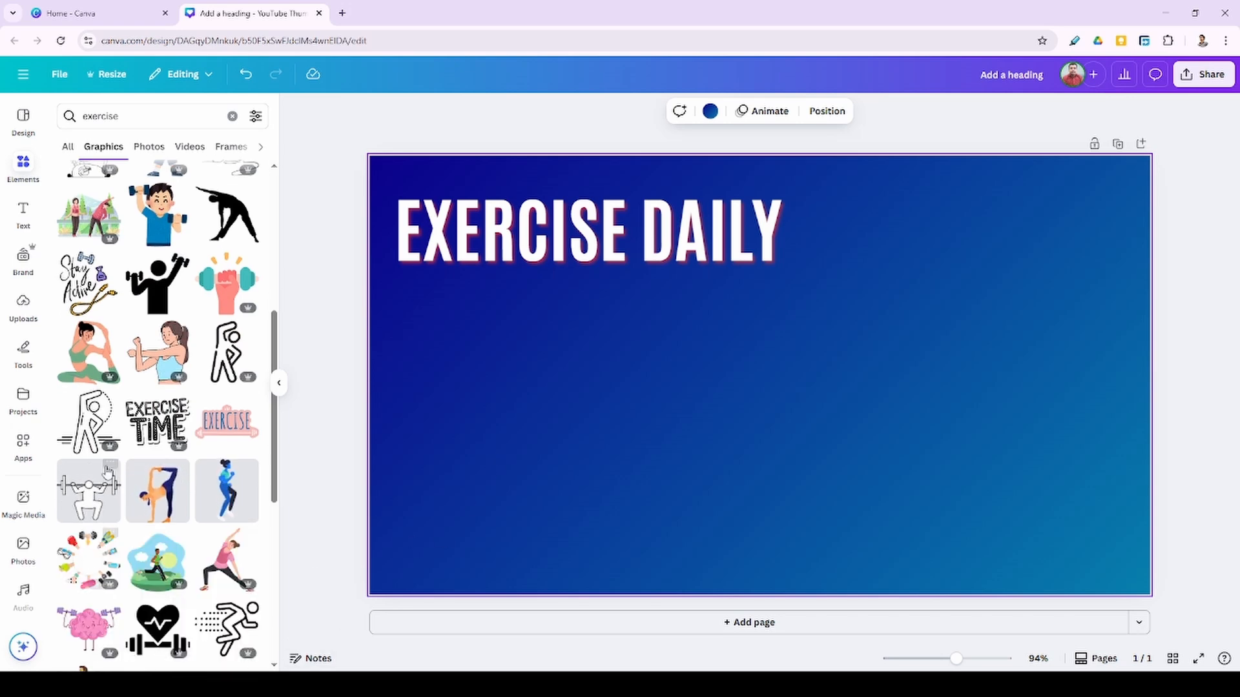
scroll(108, 471, "down", 6)
scroll(258, 343, "up", 4)
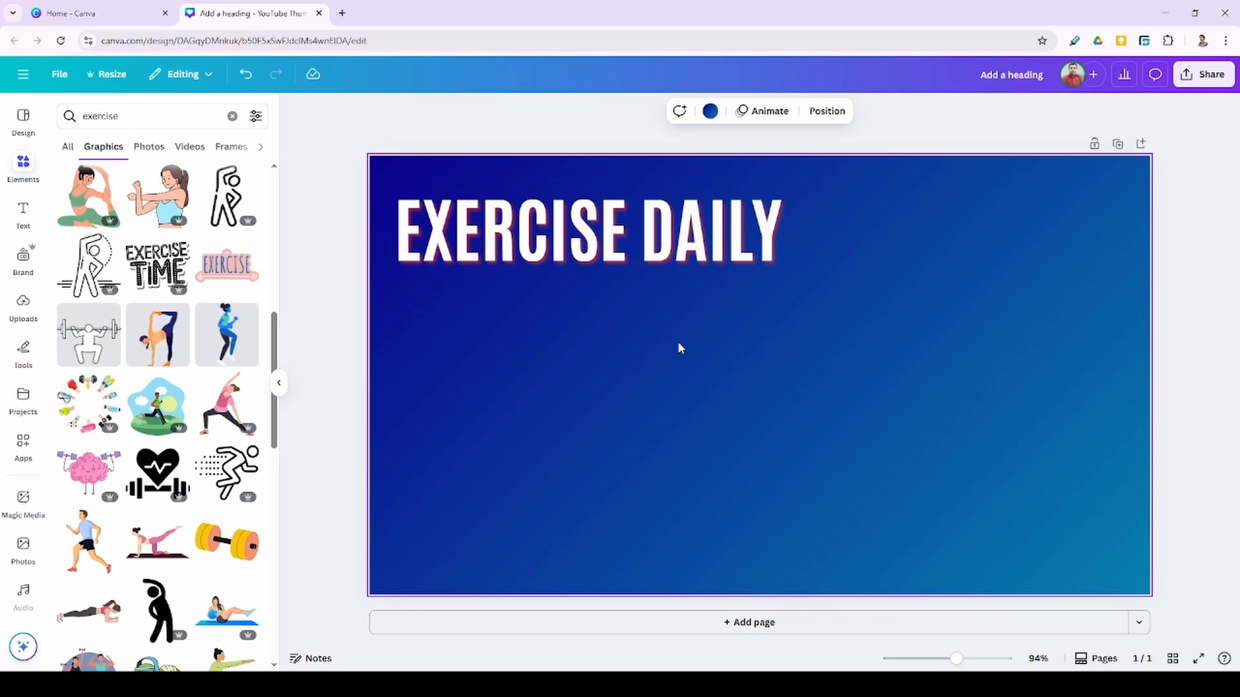
left_click(93, 565)
left_click_drag(713, 372, 683, 447)
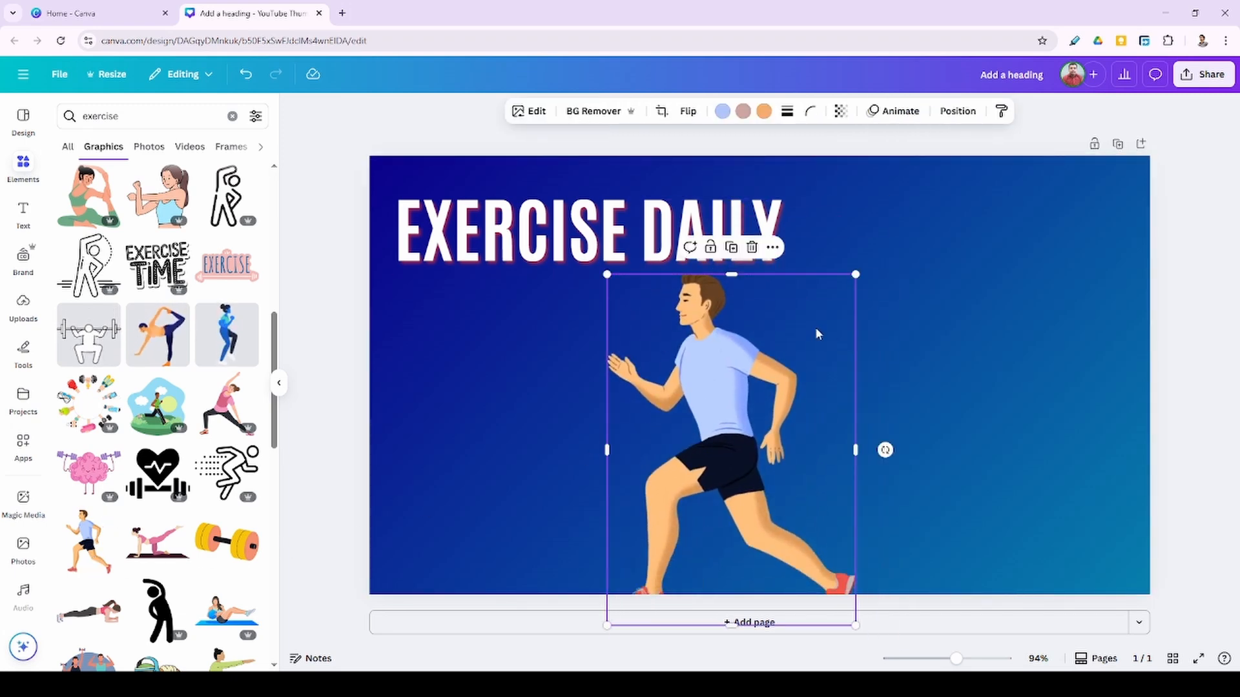
Step: Scale down the running man graphic and center it beneath the "EXERCISE DAILY" heading
left_click_drag(857, 272, 747, 423)
left_click_drag(662, 550, 478, 407)
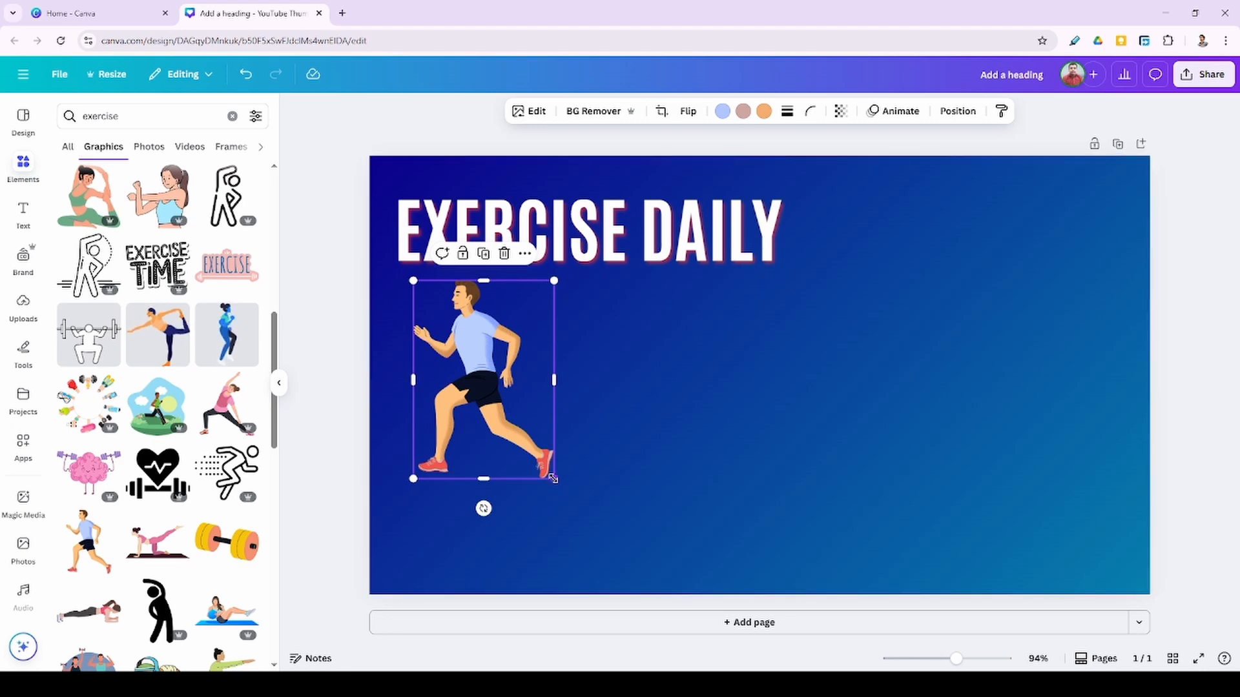
left_click_drag(563, 479, 692, 563)
left_click_drag(491, 487, 554, 478)
left_click(899, 385)
left_click(633, 522)
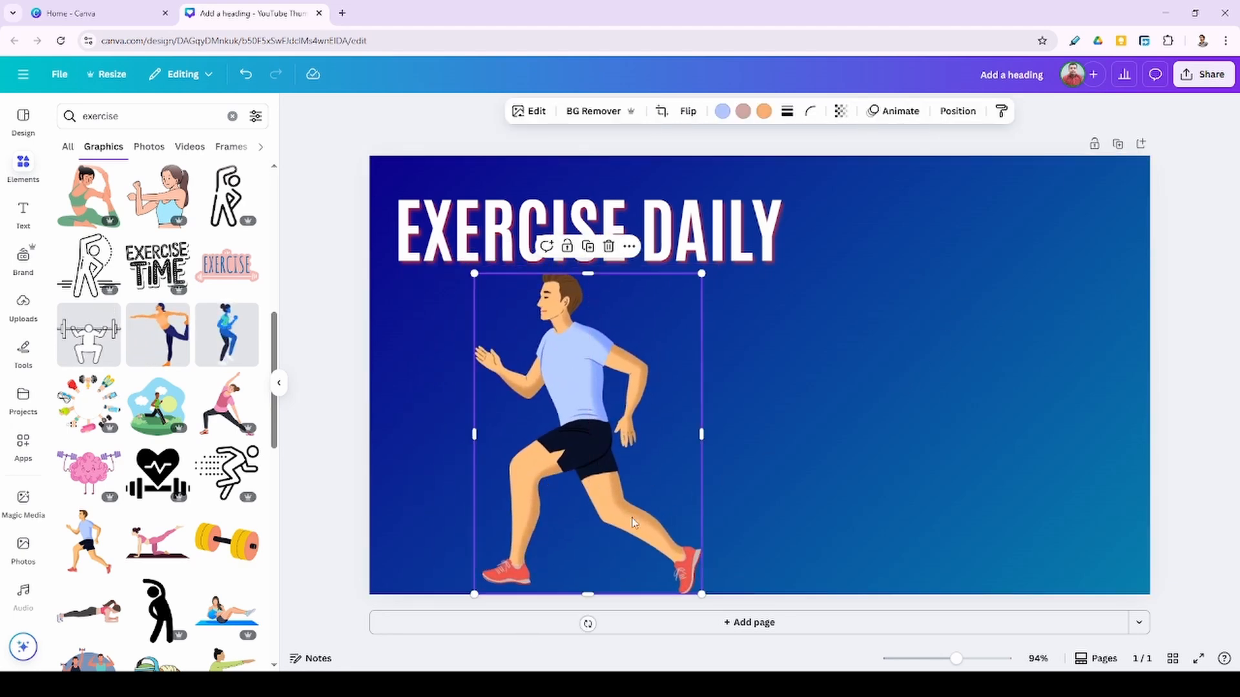
left_click_drag(701, 594, 637, 502)
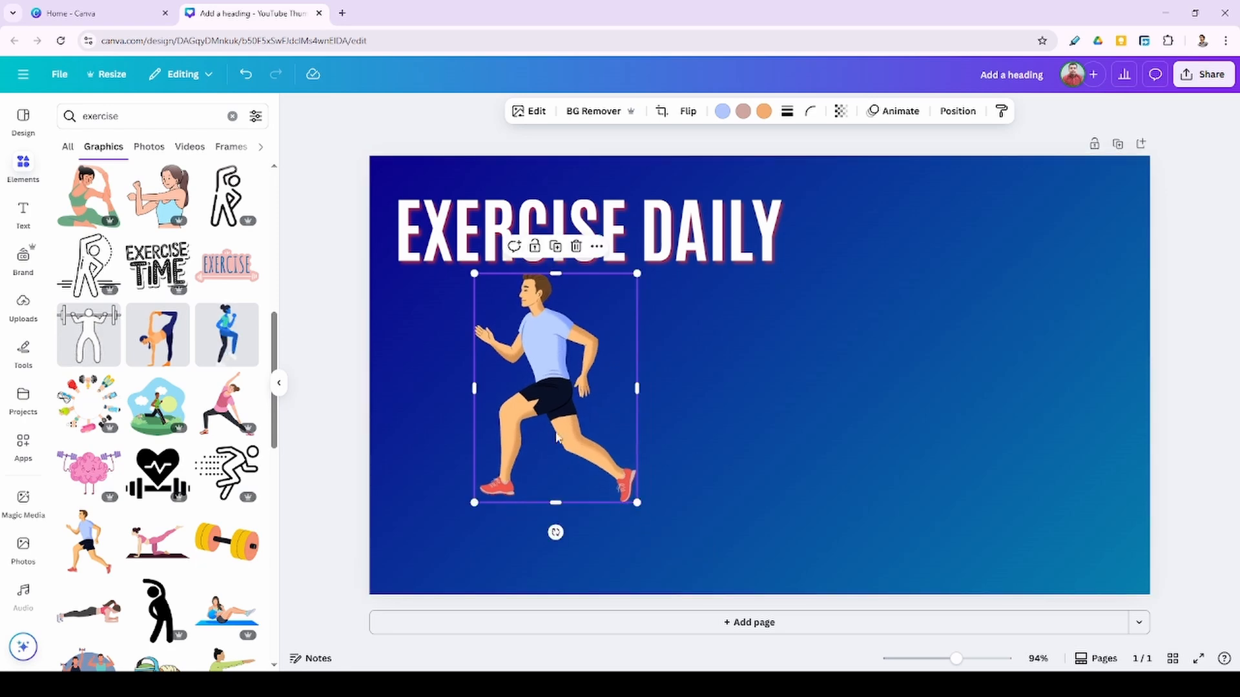
left_click_drag(556, 423, 586, 423)
Step: Duplicate the "EXERCISE DAILY" heading, shrink the copy to font size 64 and place it below the runner
left_click(743, 245)
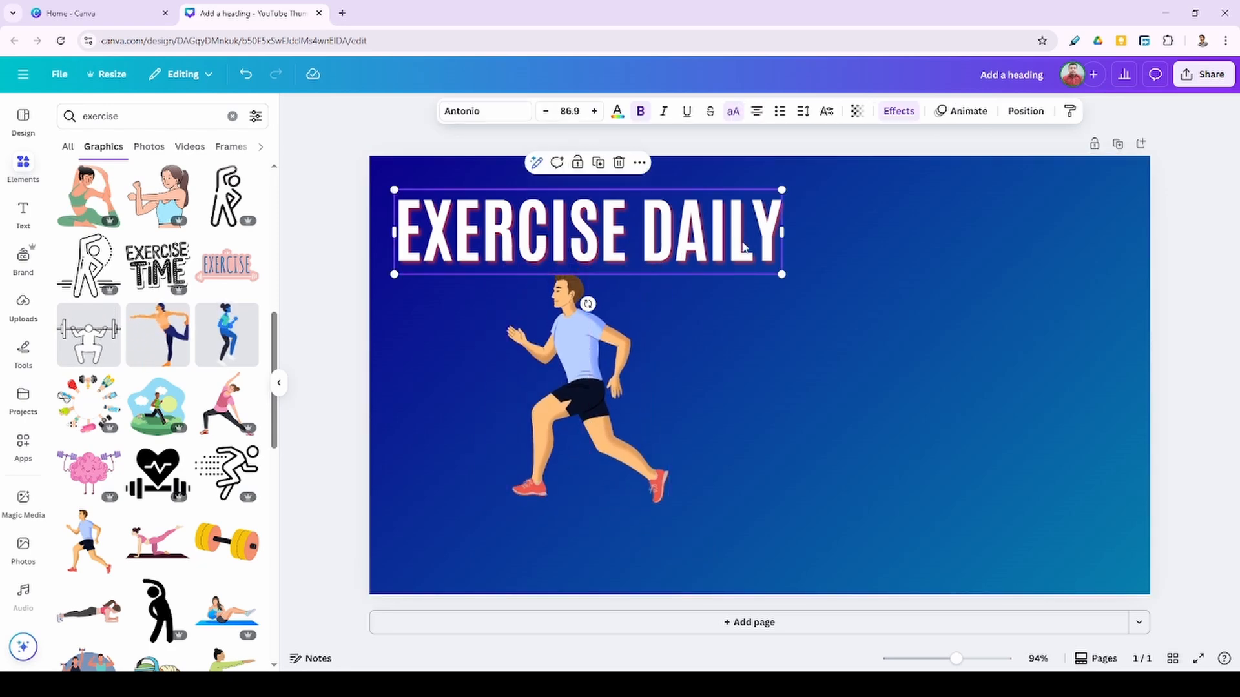
left_click(602, 166)
left_click_drag(631, 263, 861, 549)
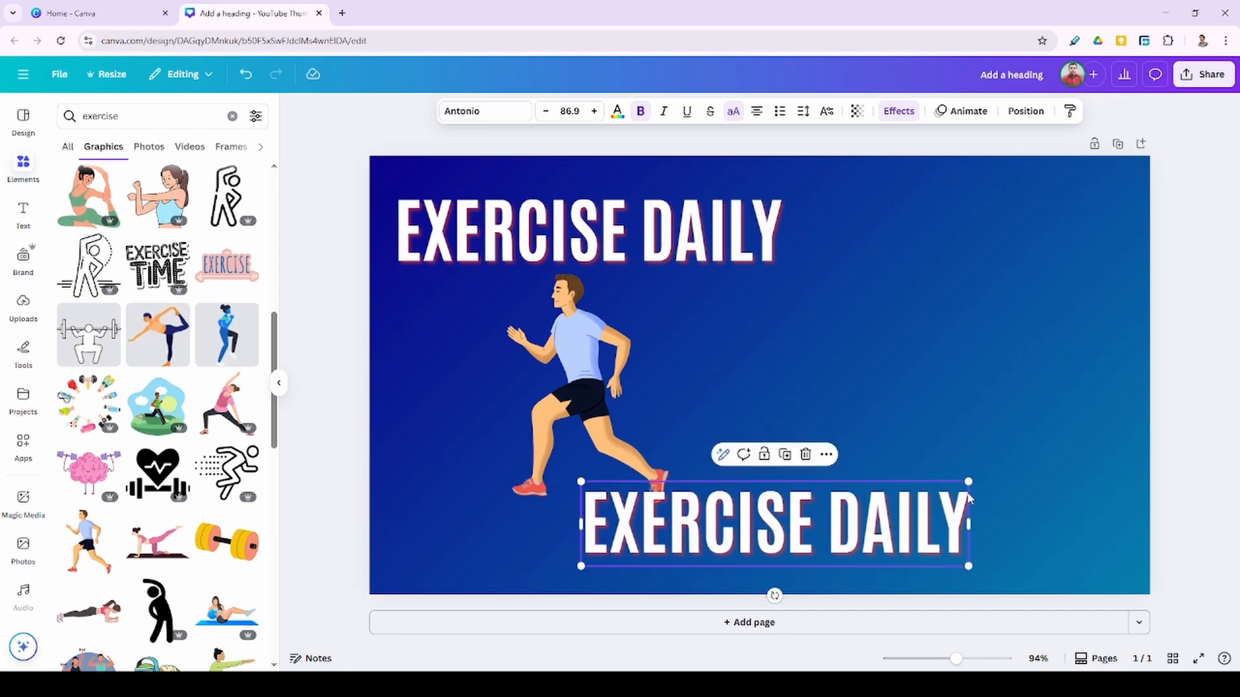
left_click_drag(974, 478, 869, 504)
left_click_drag(828, 540, 660, 552)
Step: Replace the duplicated heading's text with "10 TIPS FOR YOU"
double_click(660, 552)
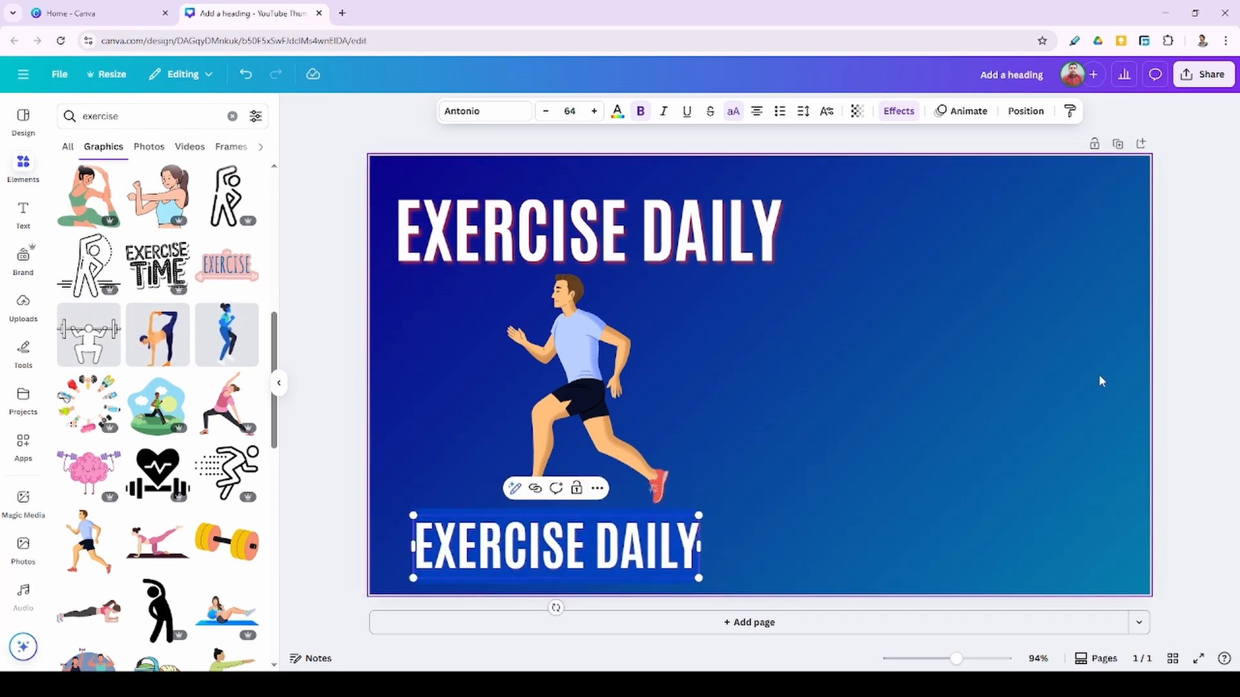
key("BackSpace")
type("1")
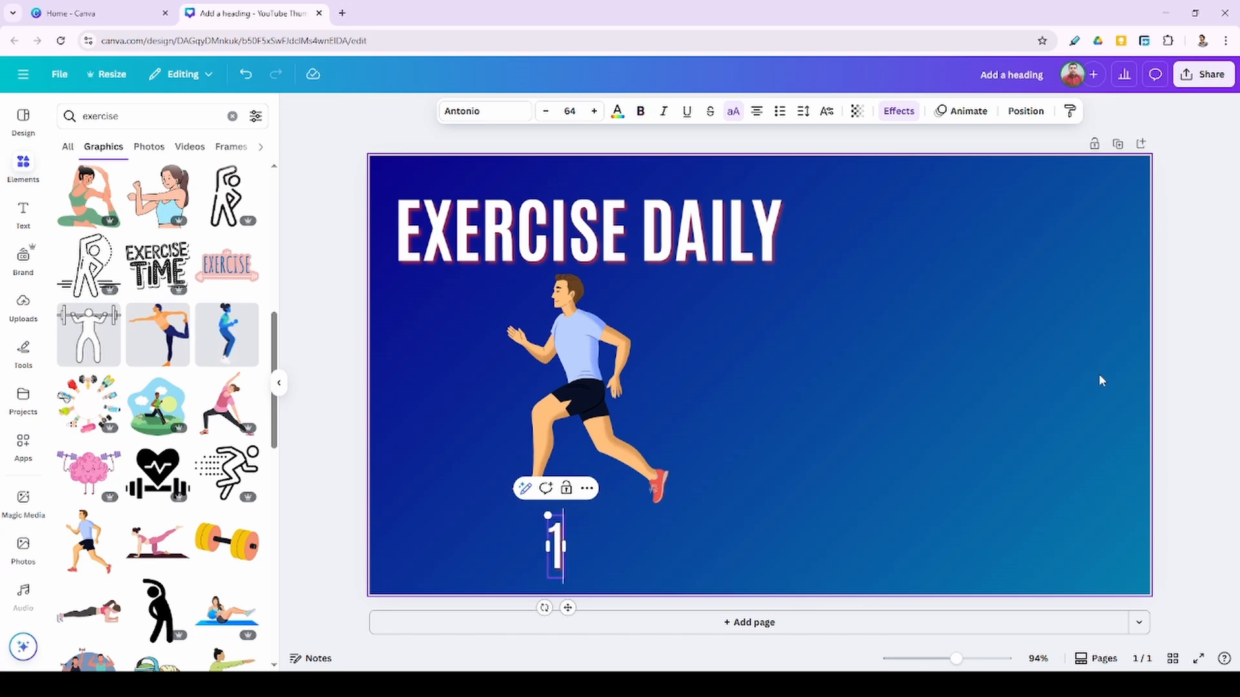
type("0 TIP")
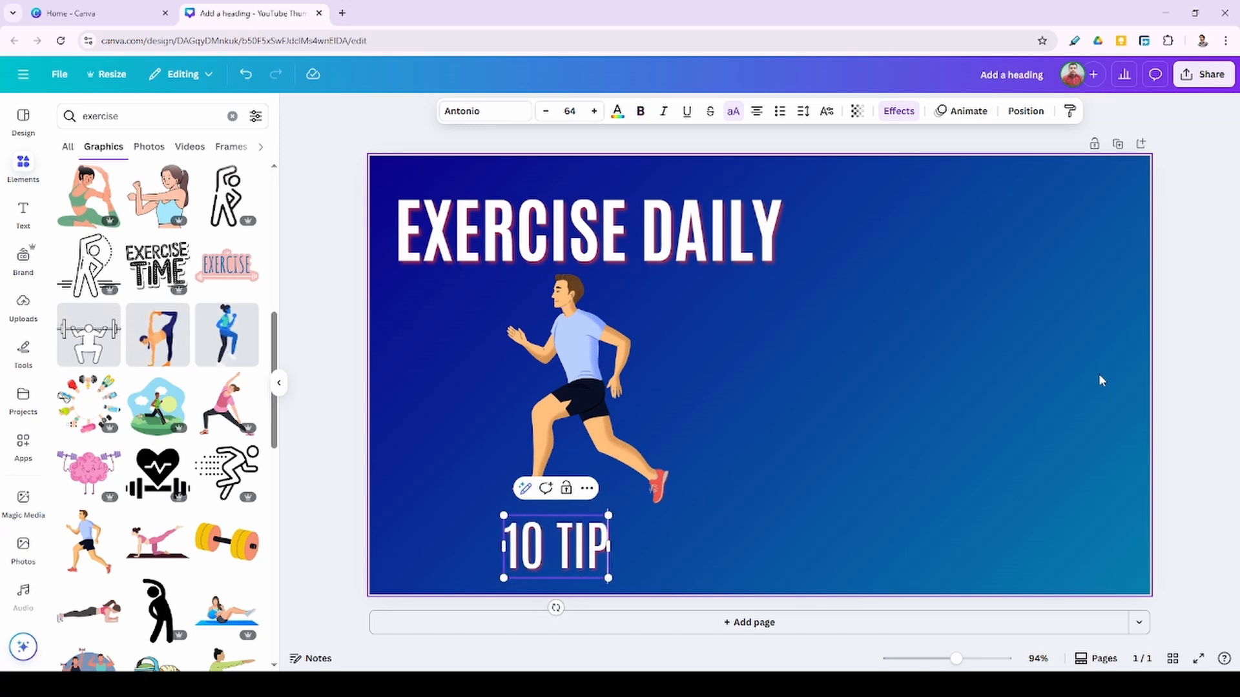
type("S YOU WIL")
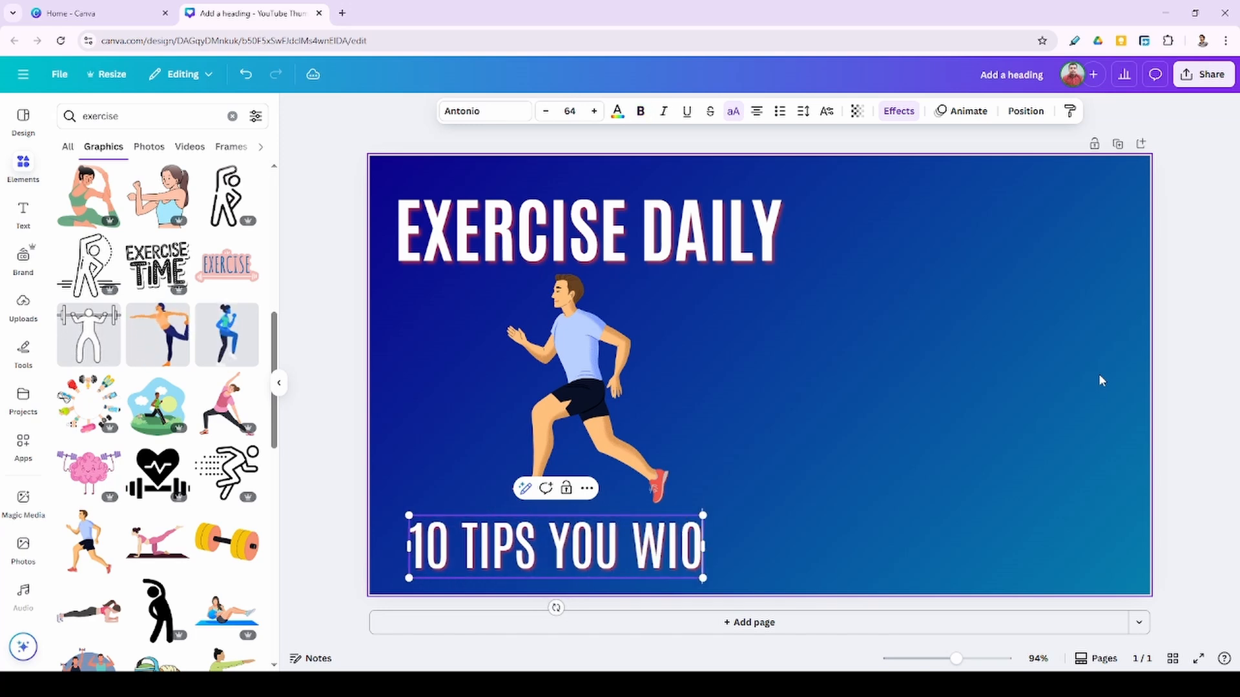
key("BackSpace")
key("BackSpace")
key("BackSpace")
key("BackSpace")
key("BackSpace")
key("BackSpace")
key("BackSpace")
type("FOR YOU")
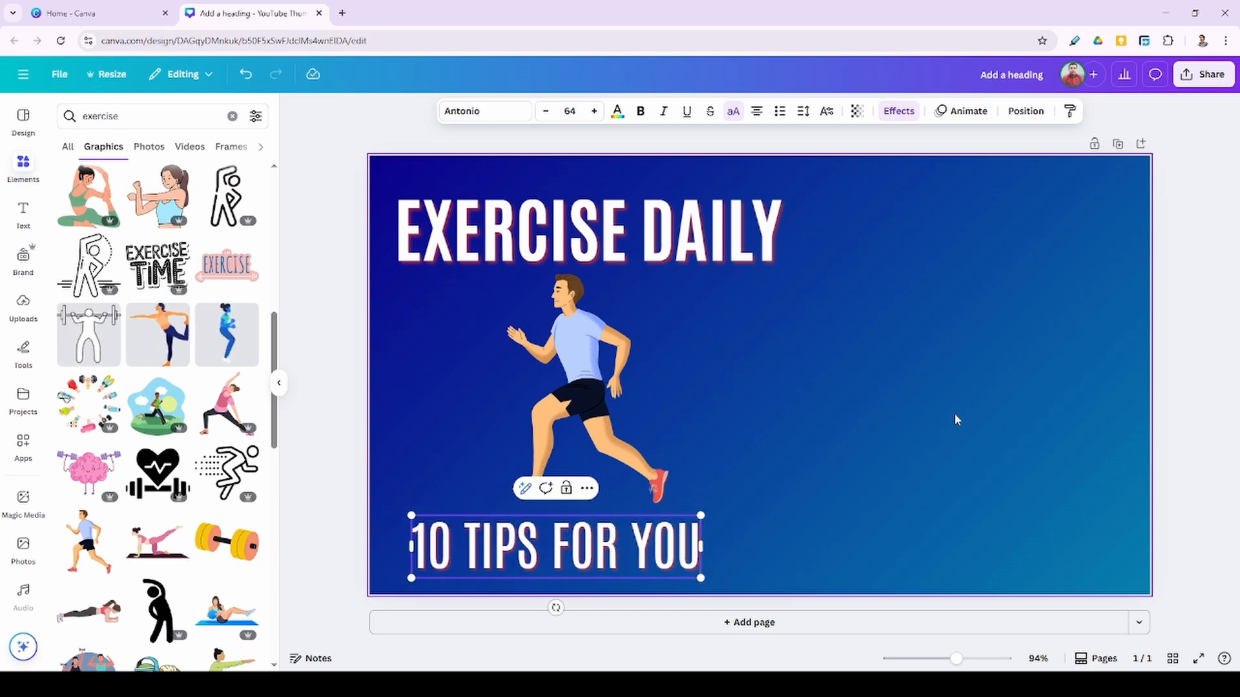
Step: Shrink the runner slightly and reposition it between the two lines of text
left_click_drag(611, 402, 612, 401)
mouse_move(547, 547)
left_mouse_down()
mouse_move(594, 549)
mouse_move(565, 549)
left_mouse_up()
left_click(640, 486)
left_click_drag(668, 506, 628, 463)
mouse_move(588, 405)
left_mouse_down()
mouse_move(603, 425)
mouse_move(583, 432)
mouse_move(583, 385)
left_mouse_up()
Step: Align the "10 TIPS FOR YOU" text with the heading's left edge and enlarge it to font size about 83
left_click_drag(590, 547, 552, 526)
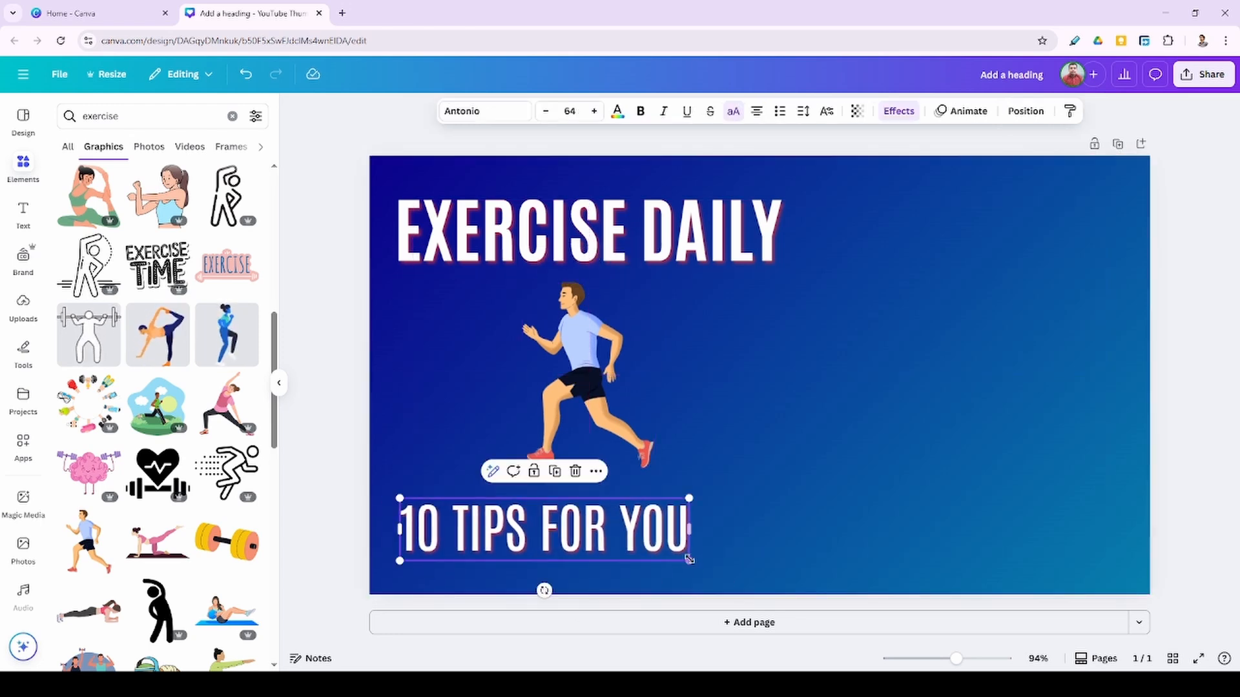
left_click_drag(691, 561, 779, 583)
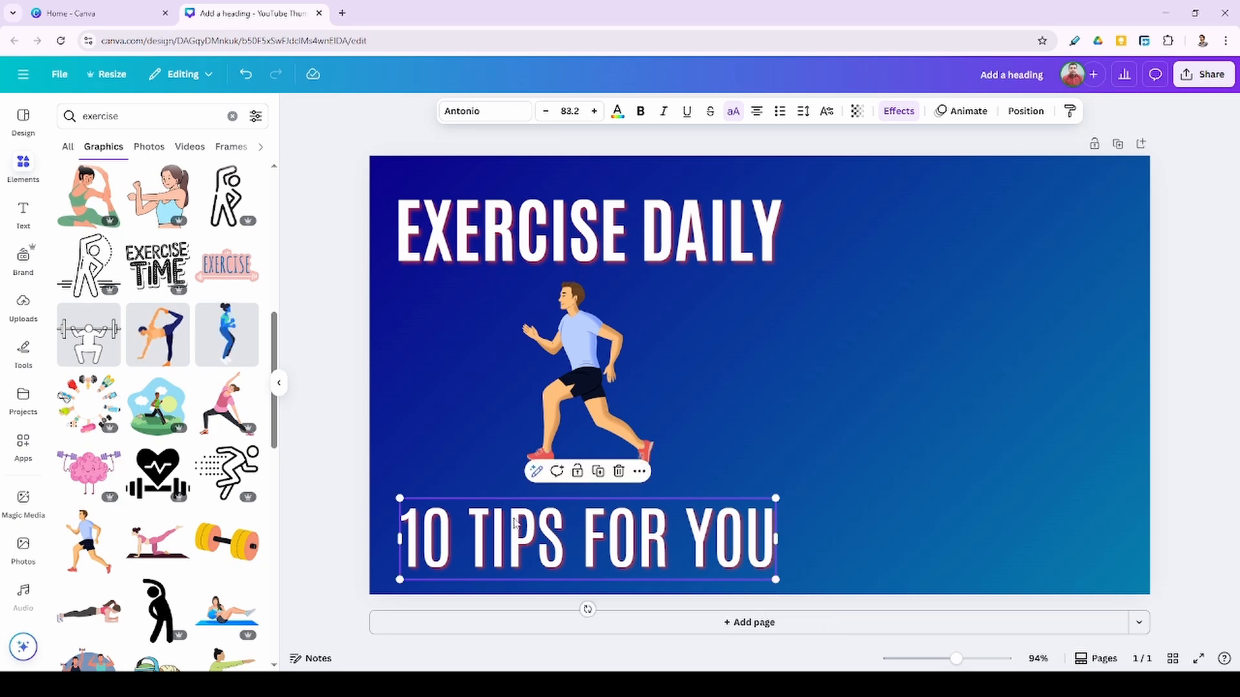
mouse_move(519, 522)
left_mouse_down()
mouse_move(545, 522)
mouse_move(521, 523)
left_mouse_up()
left_click(900, 504)
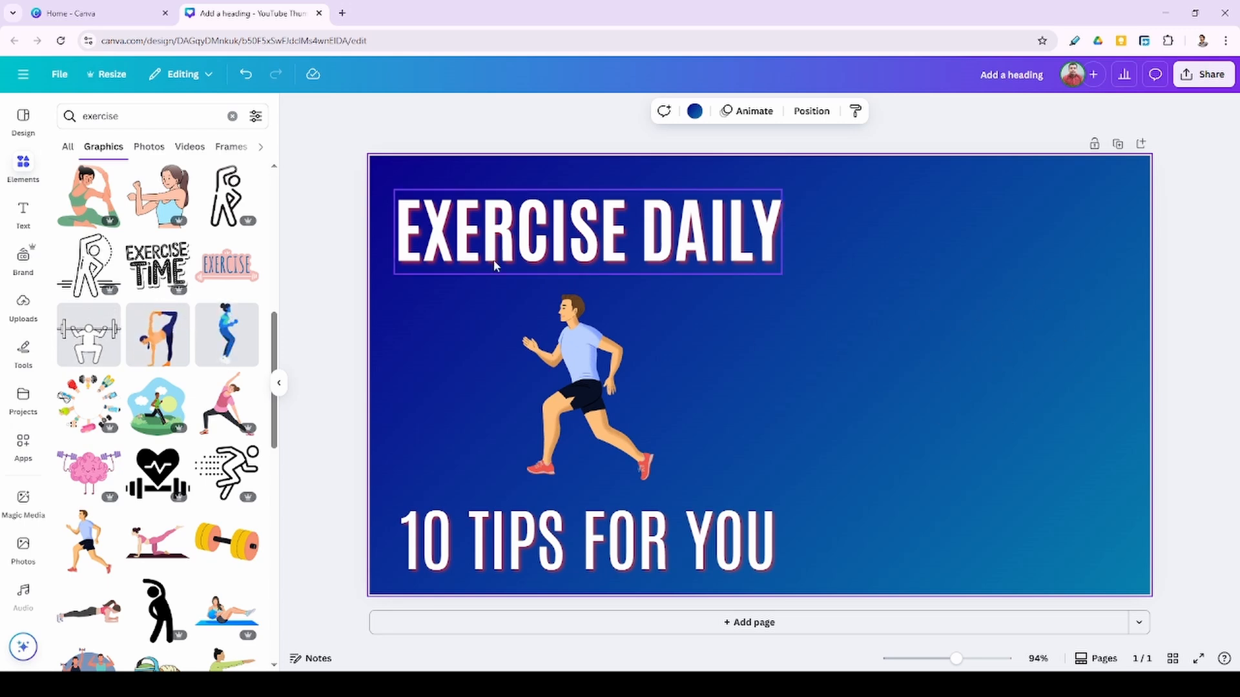
Step: Open pexels.com in a new browser tab and search its photos for "headshot"
left_click(342, 13)
left_click(387, 42)
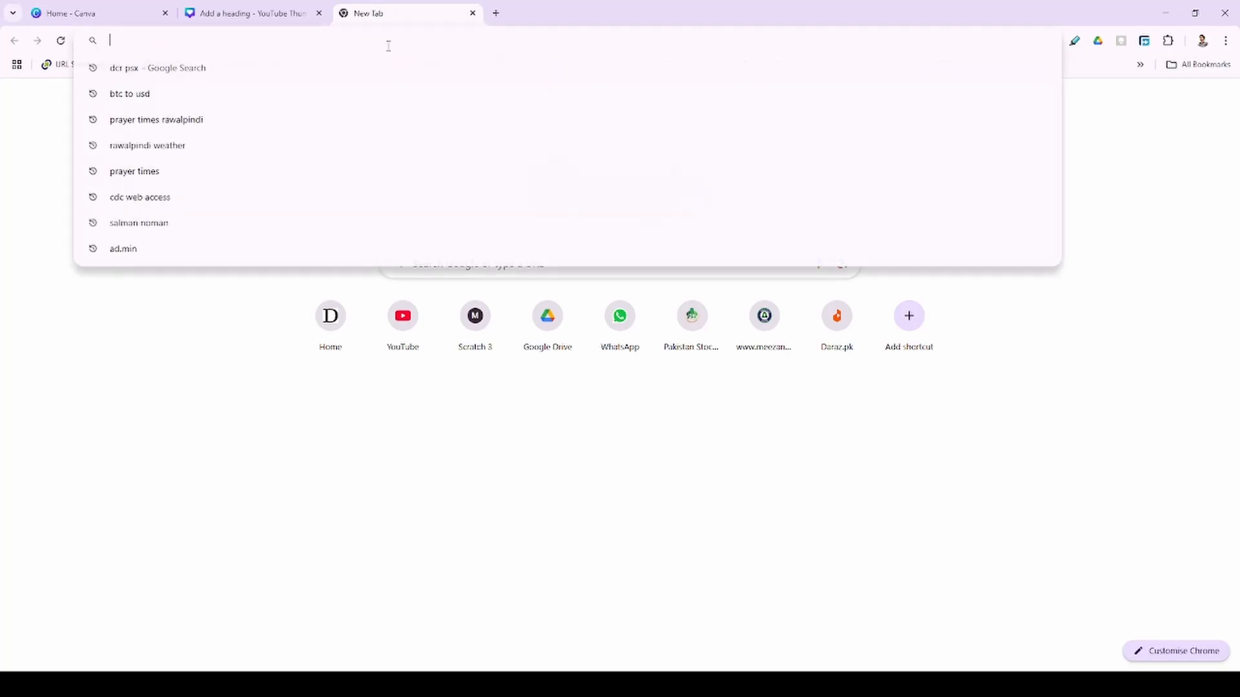
type("pexels.com")
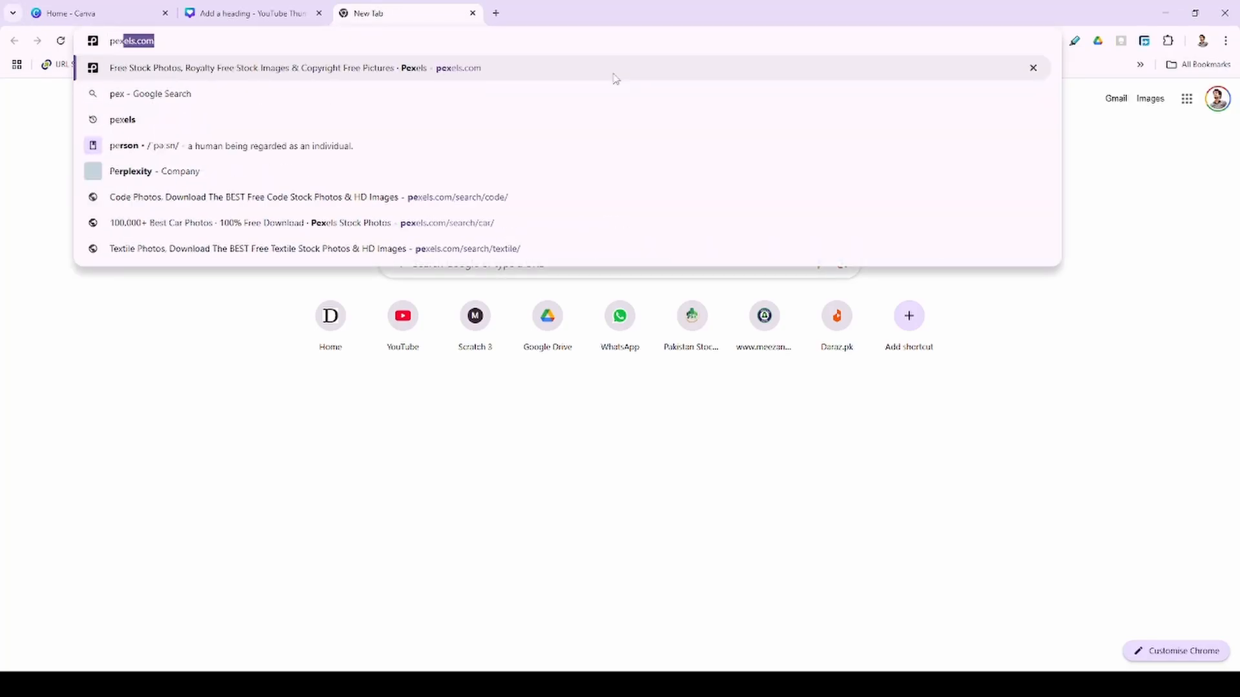
key("Return")
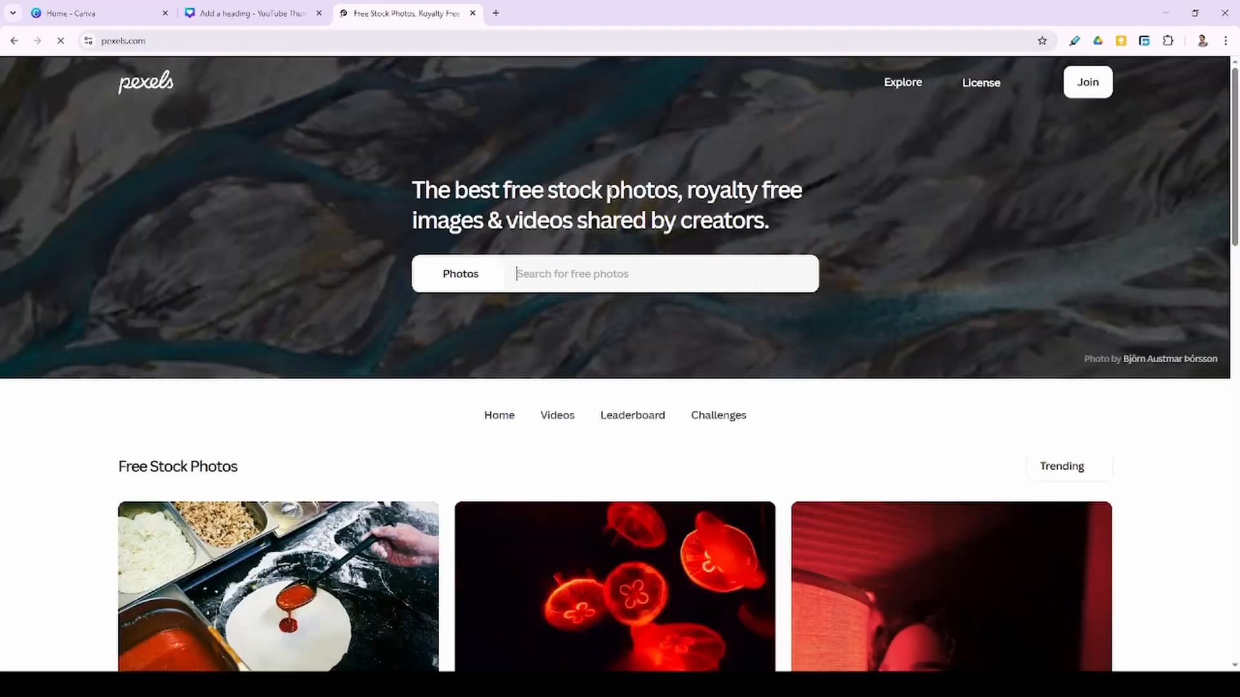
left_click(612, 271)
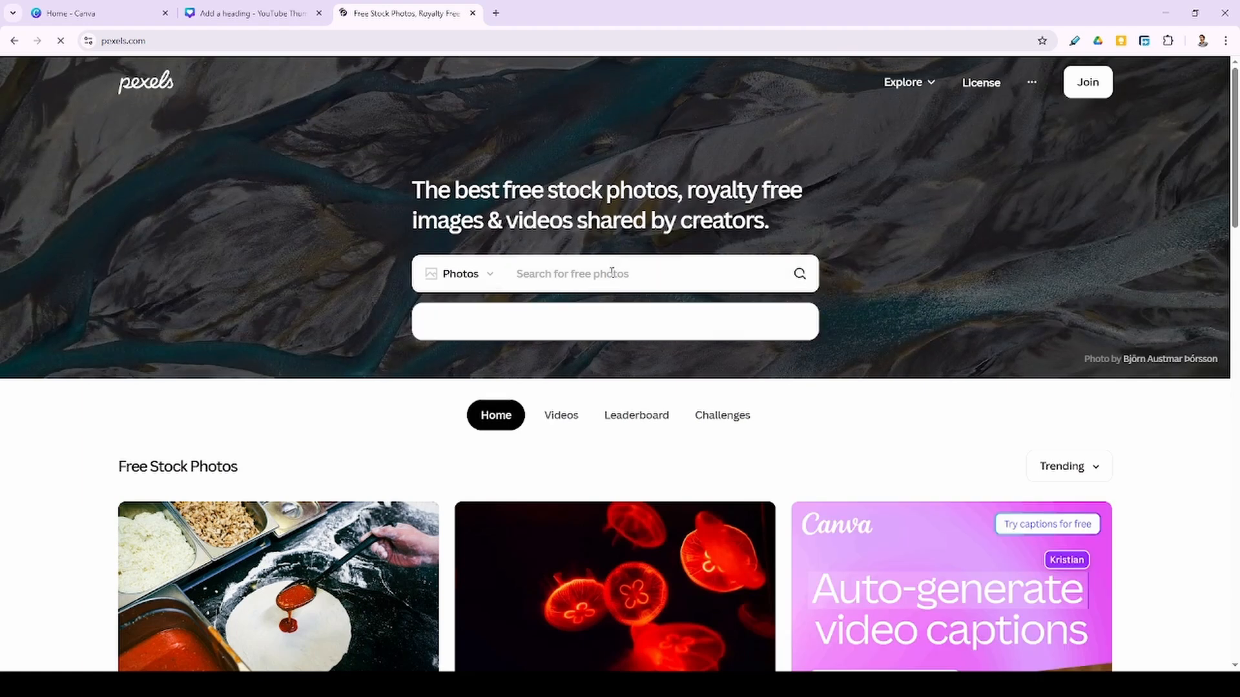
type("headsh")
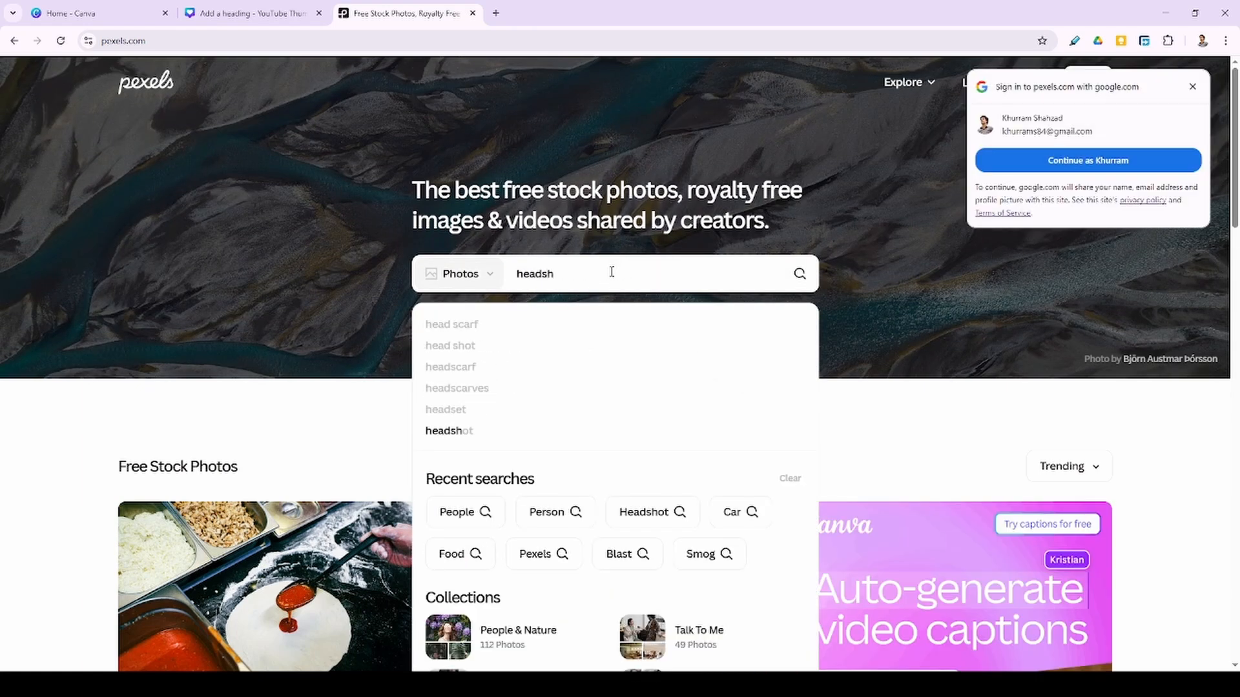
type("ot")
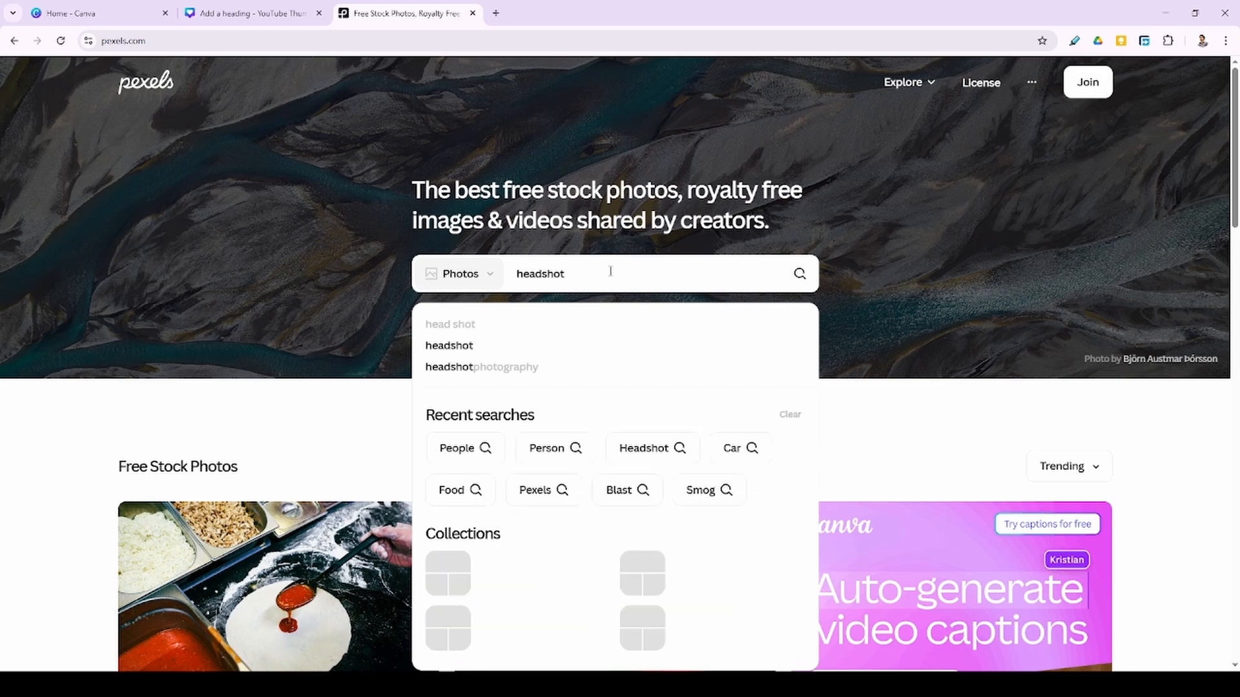
key("Return")
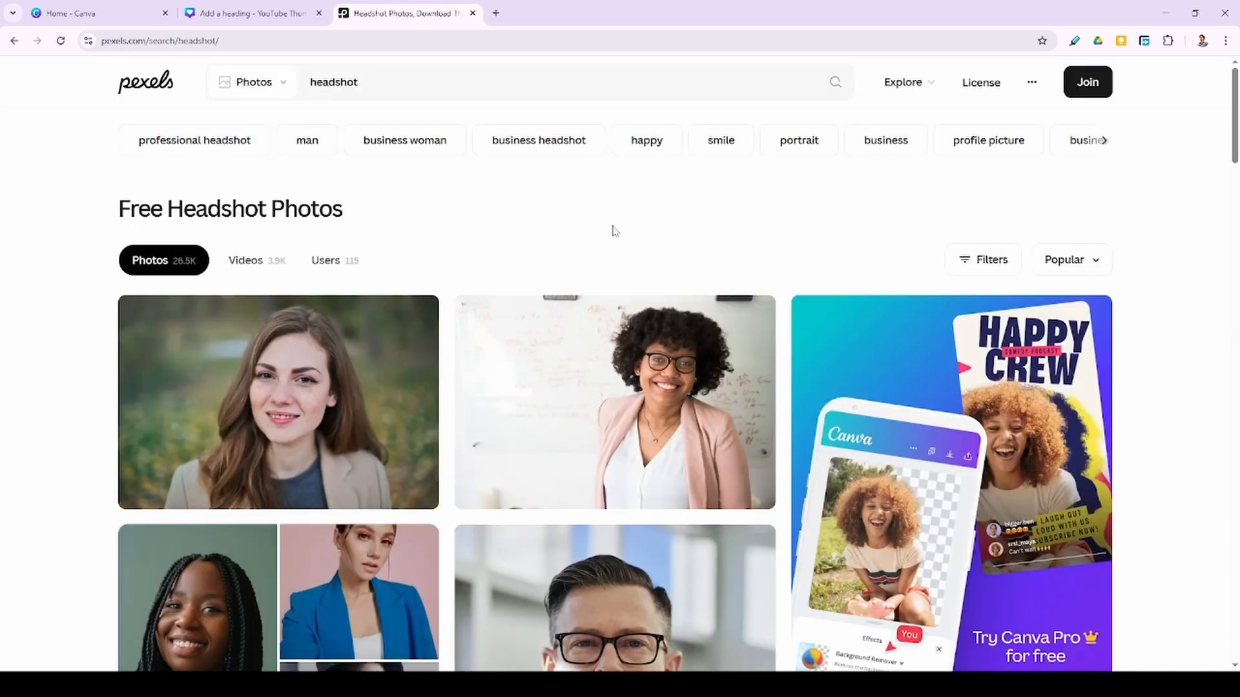
Step: Browse the Pexels headshot results for a portrait photo suitable for the thumbnail
scroll(613, 230, "down", 14)
scroll(599, 252, "up", 4)
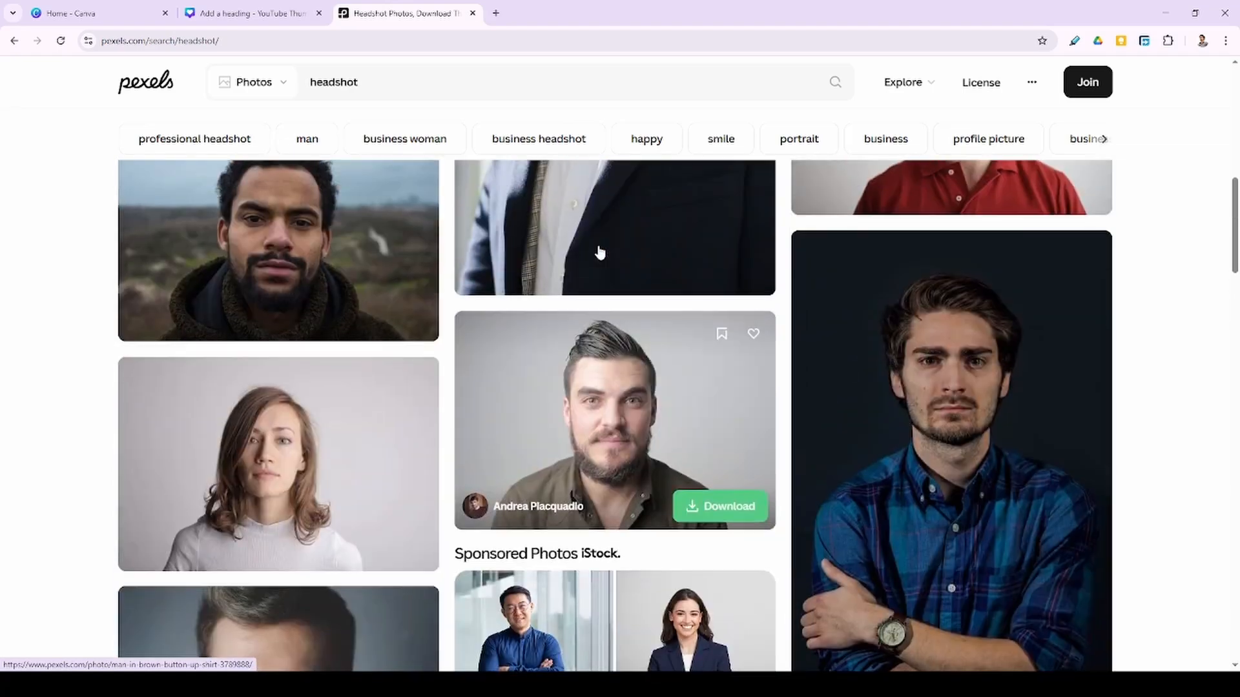
scroll(599, 252, "down", 7)
scroll(600, 253, "down", 6)
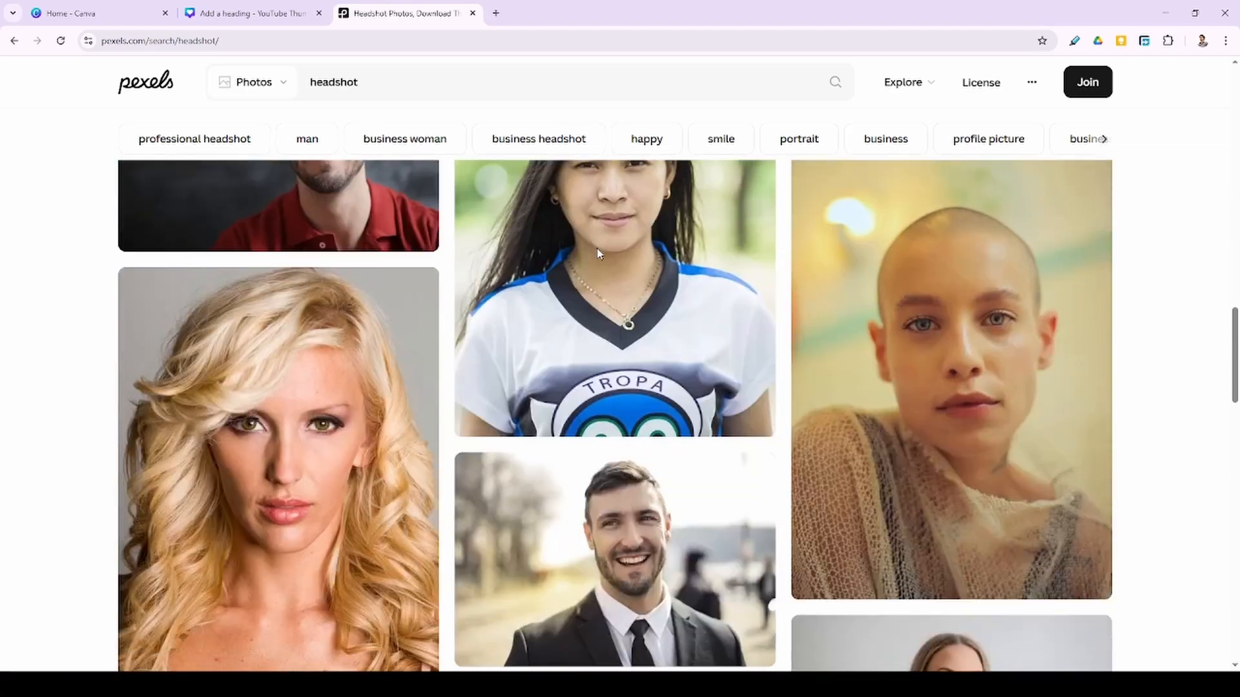
scroll(598, 254, "down", 15)
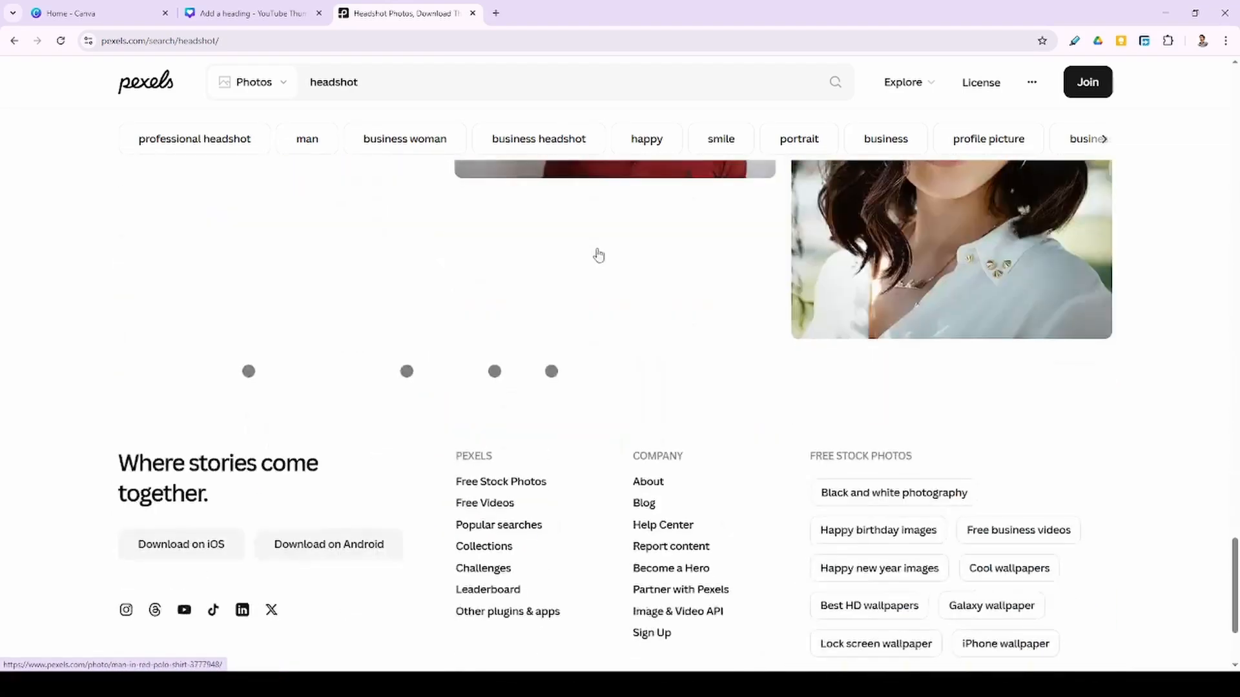
scroll(598, 256, "down", 3)
scroll(599, 256, "up", 8)
scroll(599, 255, "down", 7)
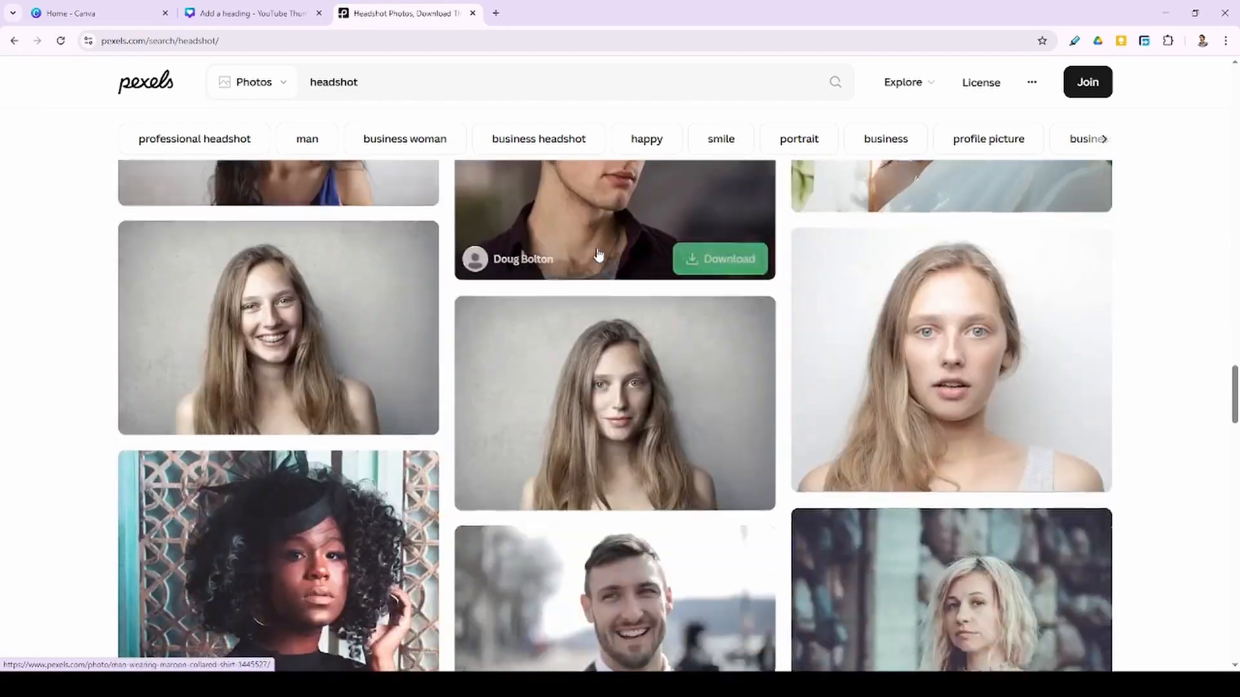
scroll(598, 256, "down", 6)
scroll(598, 255, "down", 6)
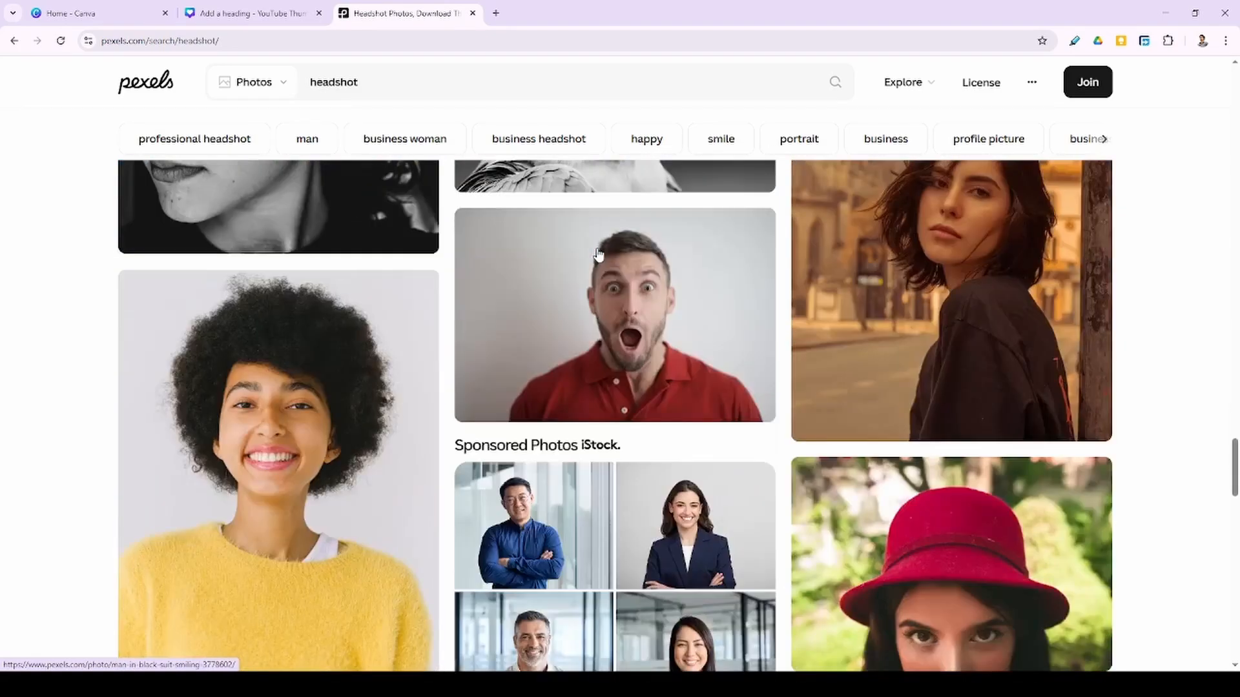
scroll(598, 254, "down", 15)
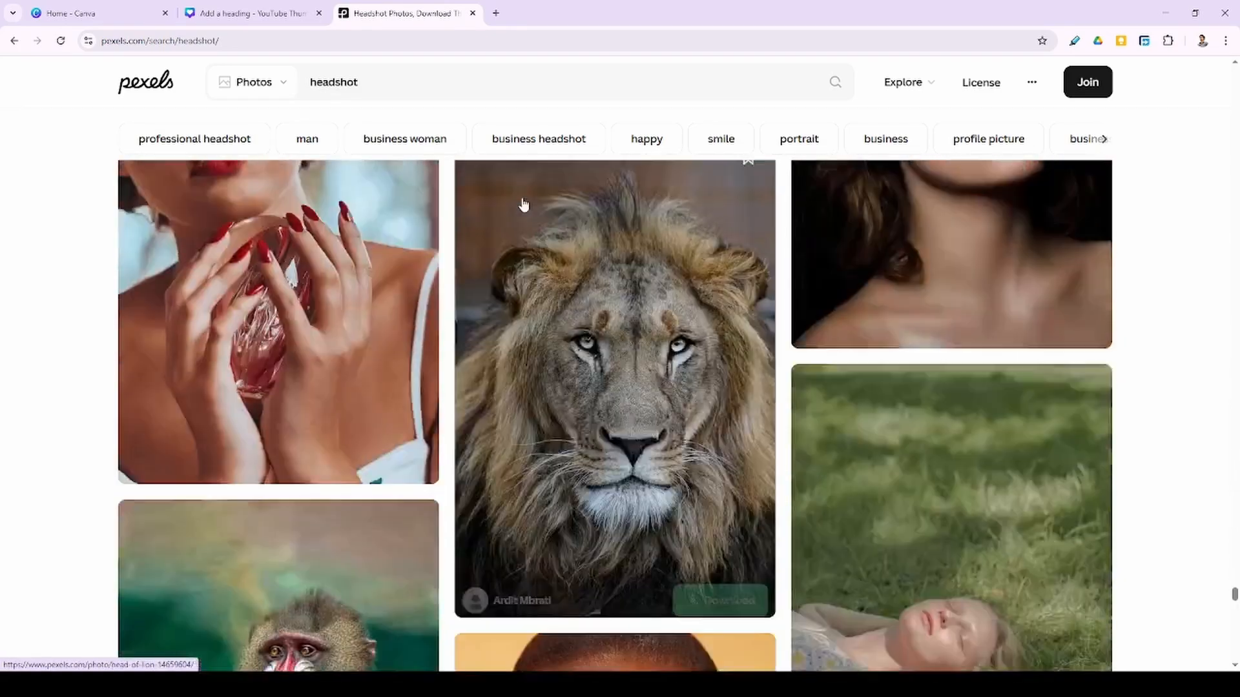
scroll(524, 205, "down", 18)
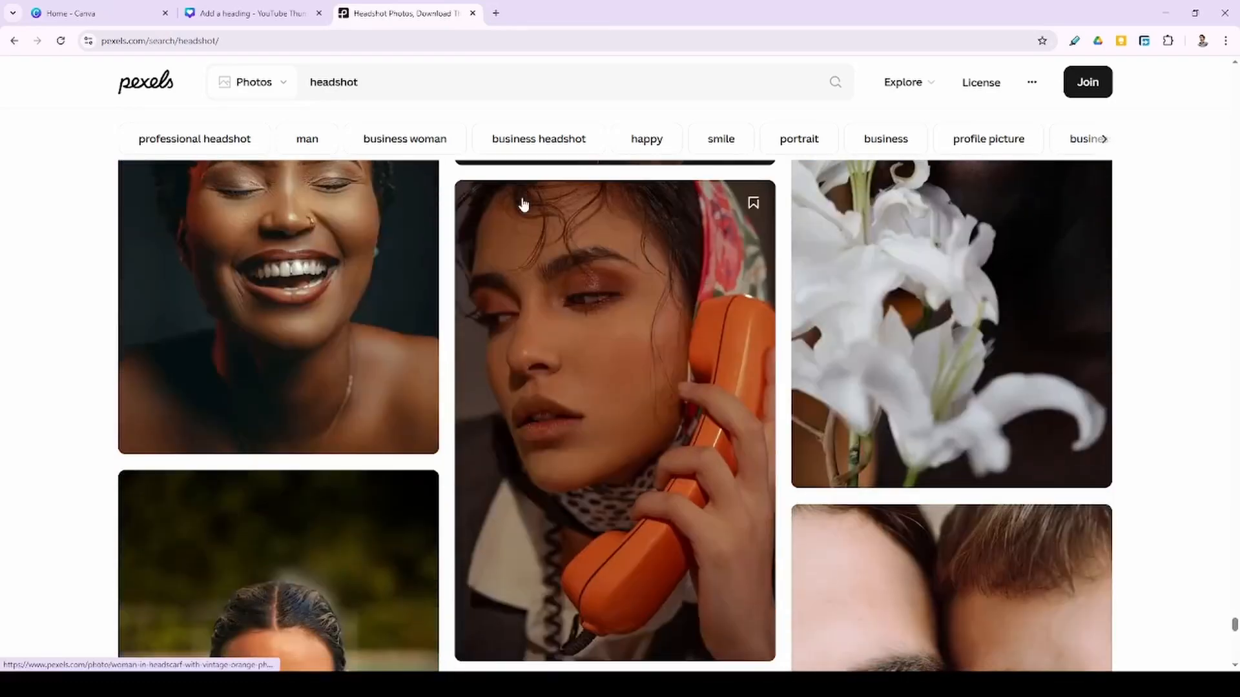
scroll(524, 204, "down", 15)
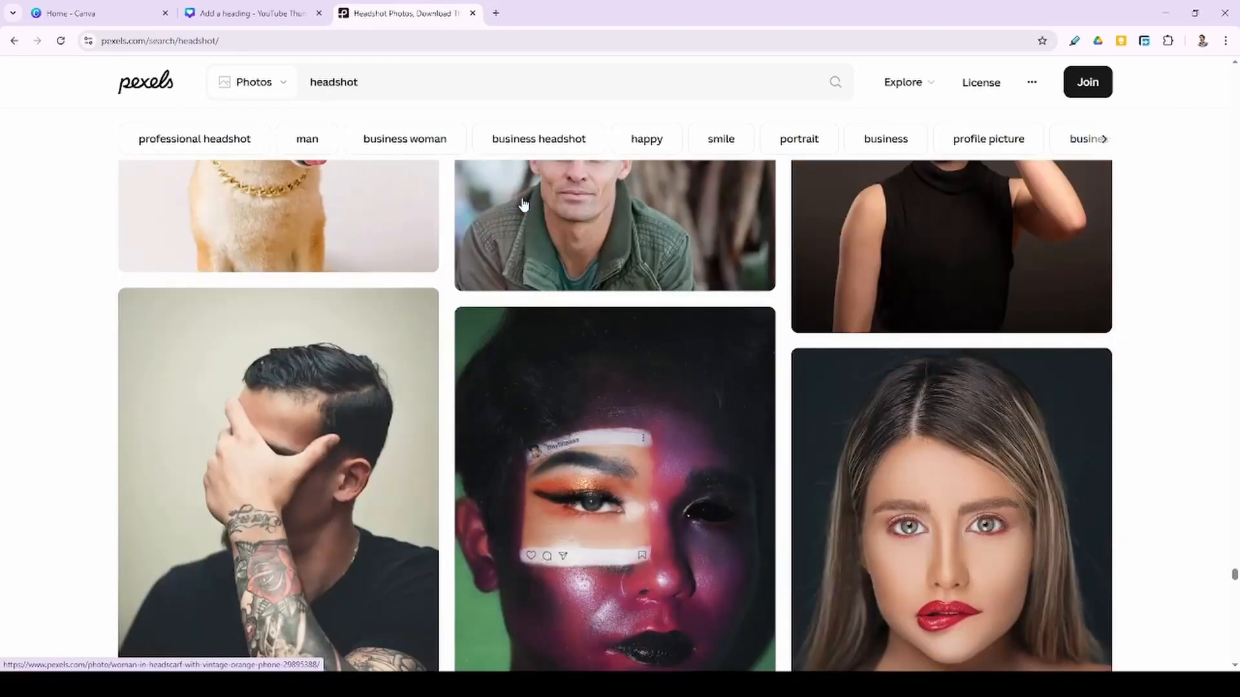
scroll(524, 205, "down", 15)
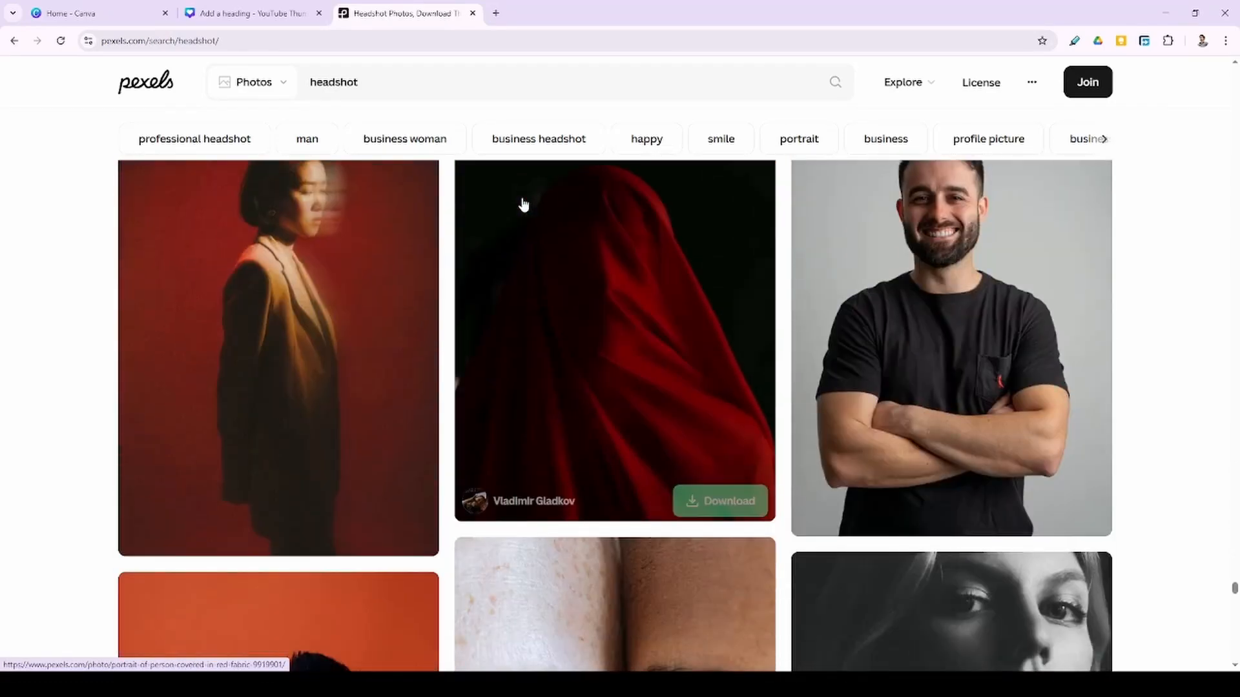
scroll(524, 205, "up", 2)
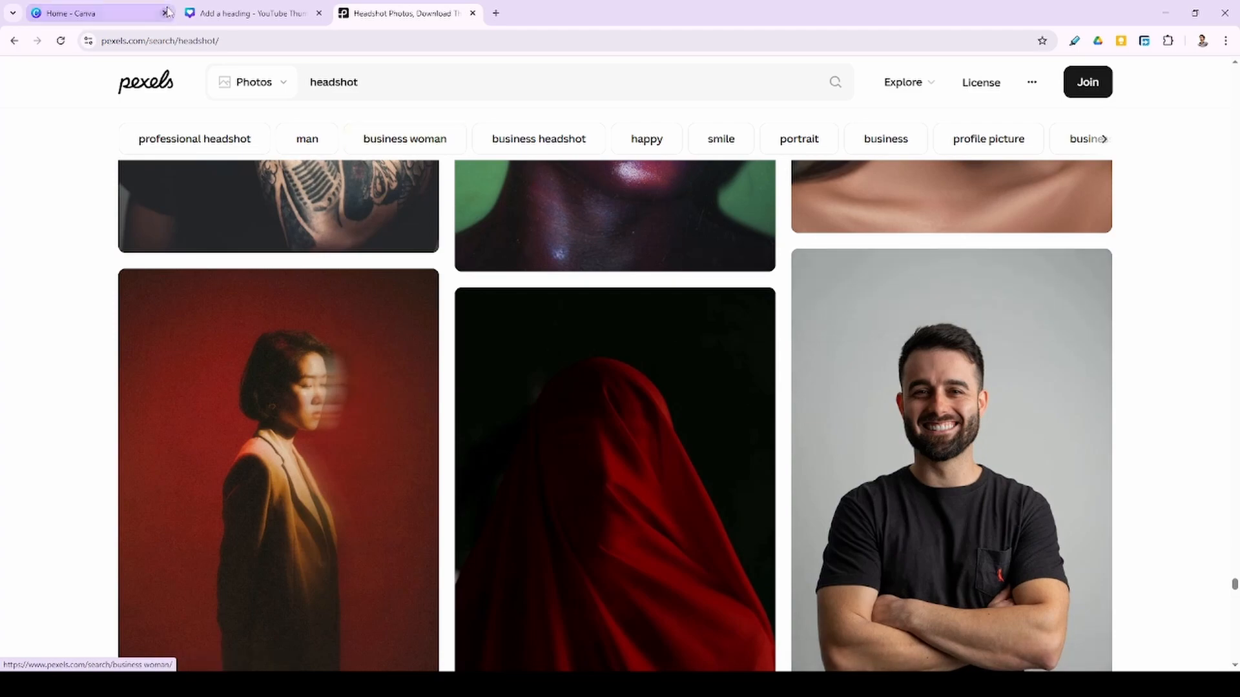
Step: Return to the Canva thumbnail design and search its stock photos for "headshot"
left_click(249, 13)
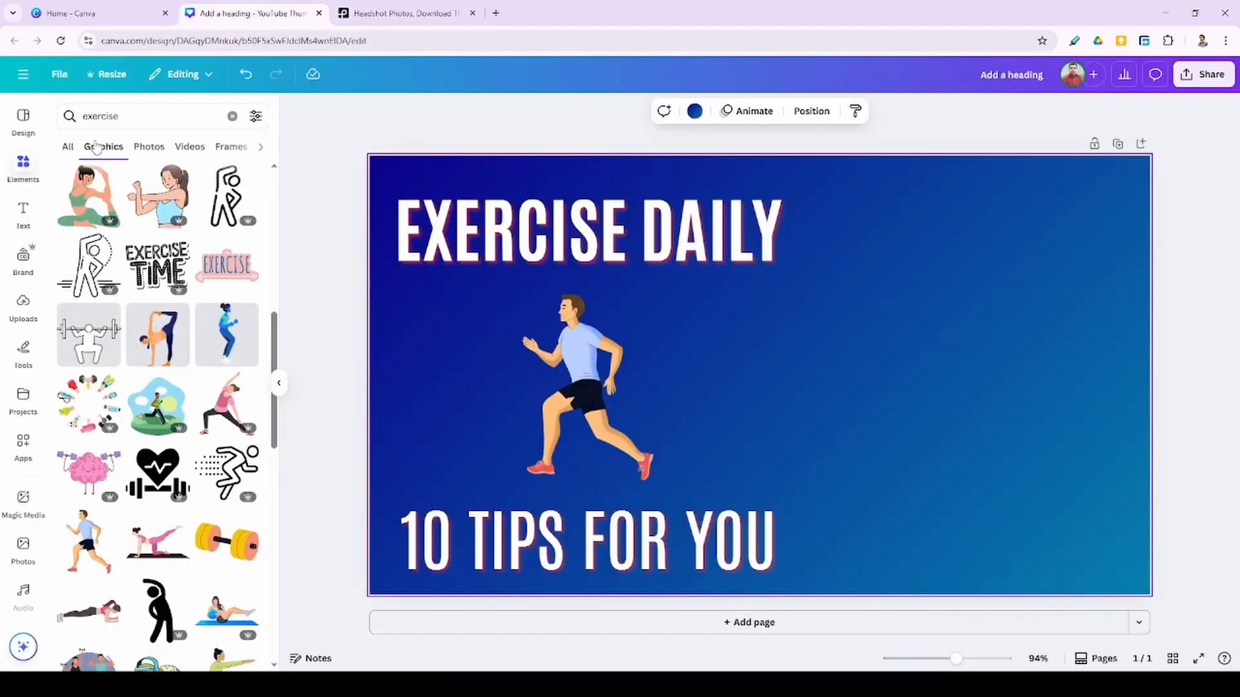
left_click(149, 147)
left_click(89, 114)
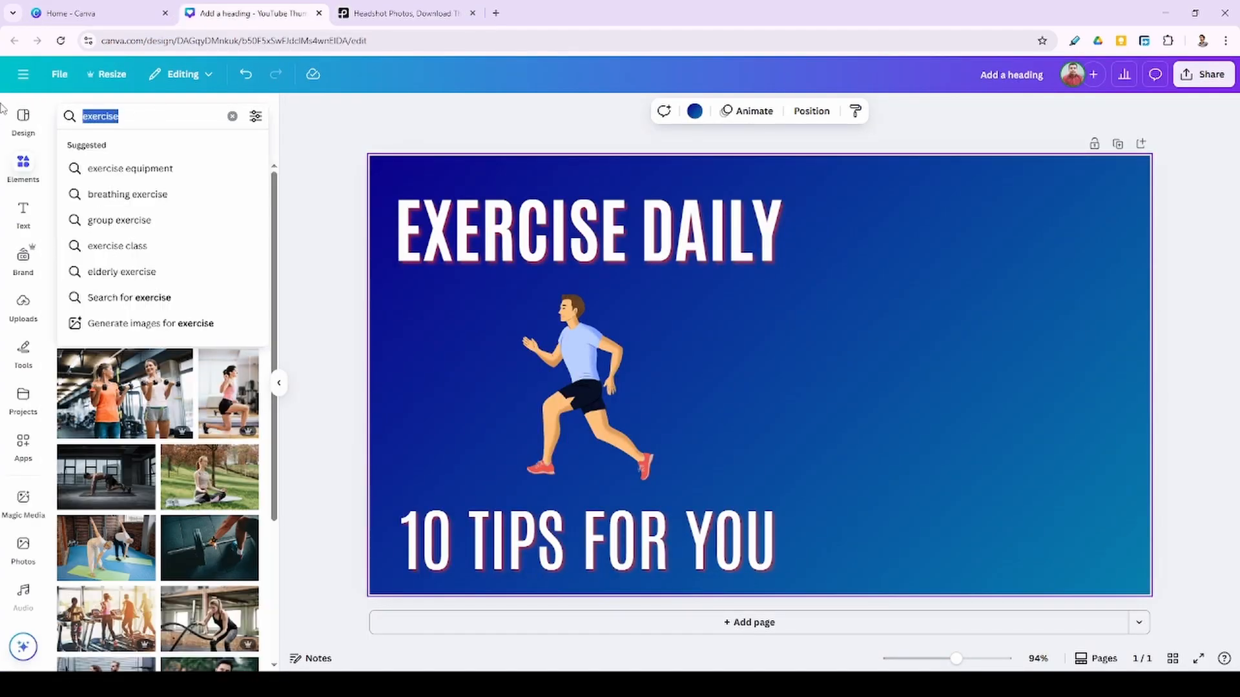
type("headsh")
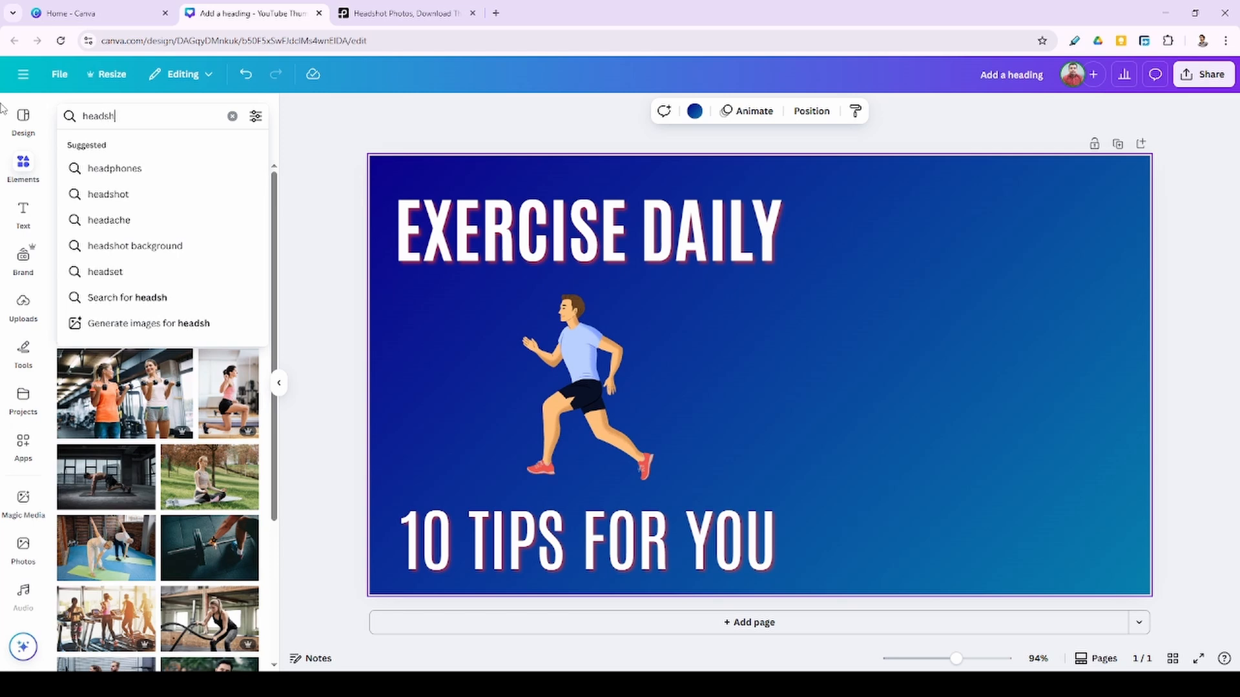
type("ot")
key("Return")
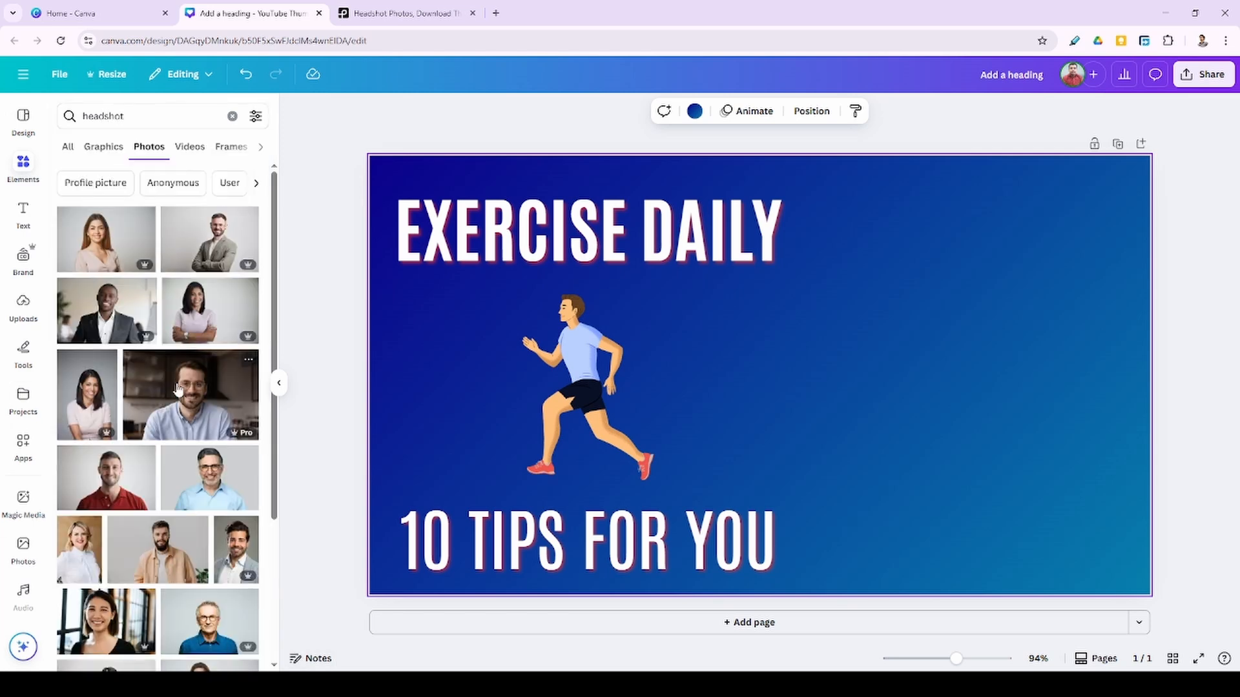
Step: Add the photo of the smiling man with glasses, fit it into the page's lower-right corner, and crop its left and top sides
left_click_drag(177, 387, 712, 346)
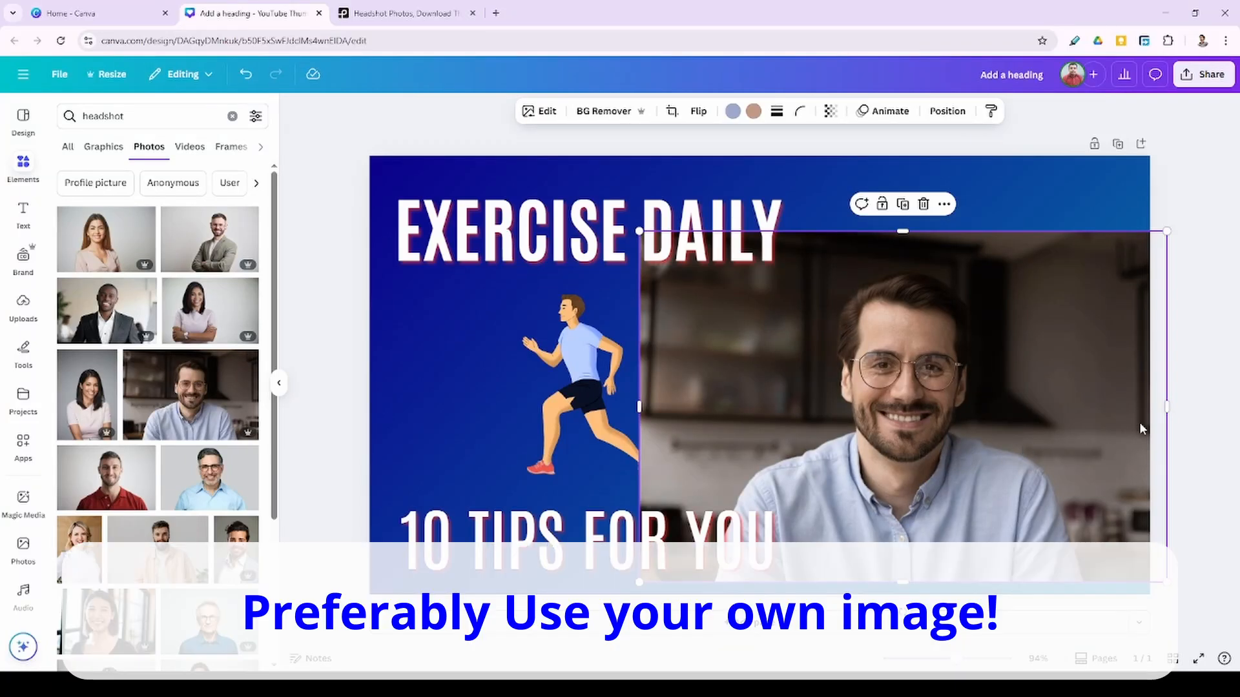
left_click_drag(1165, 411, 1083, 437)
left_click_drag(955, 440, 1021, 457)
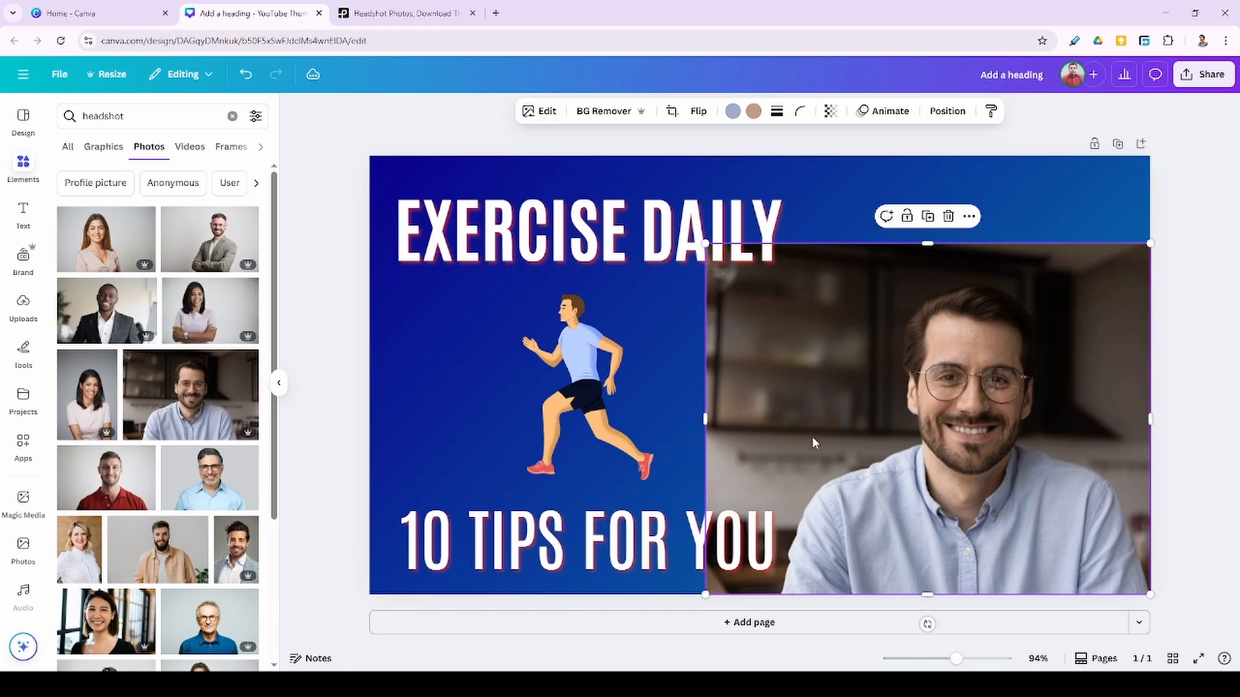
left_click_drag(704, 418, 779, 426)
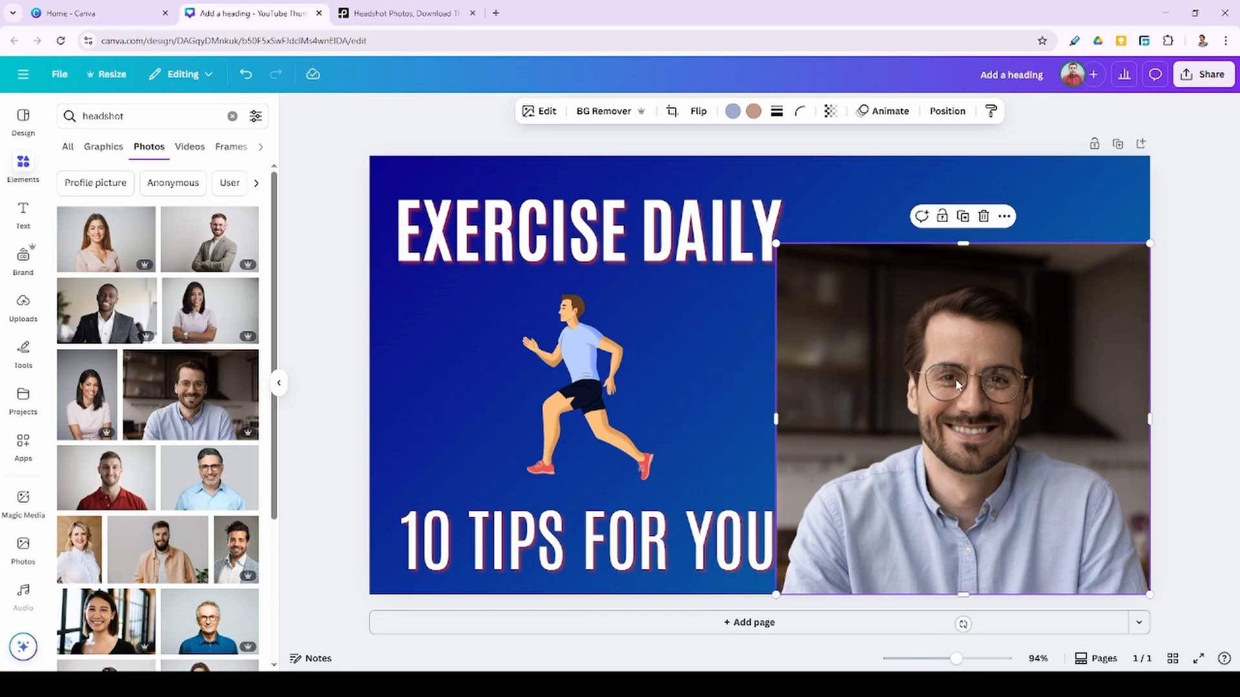
left_click_drag(966, 244, 964, 281)
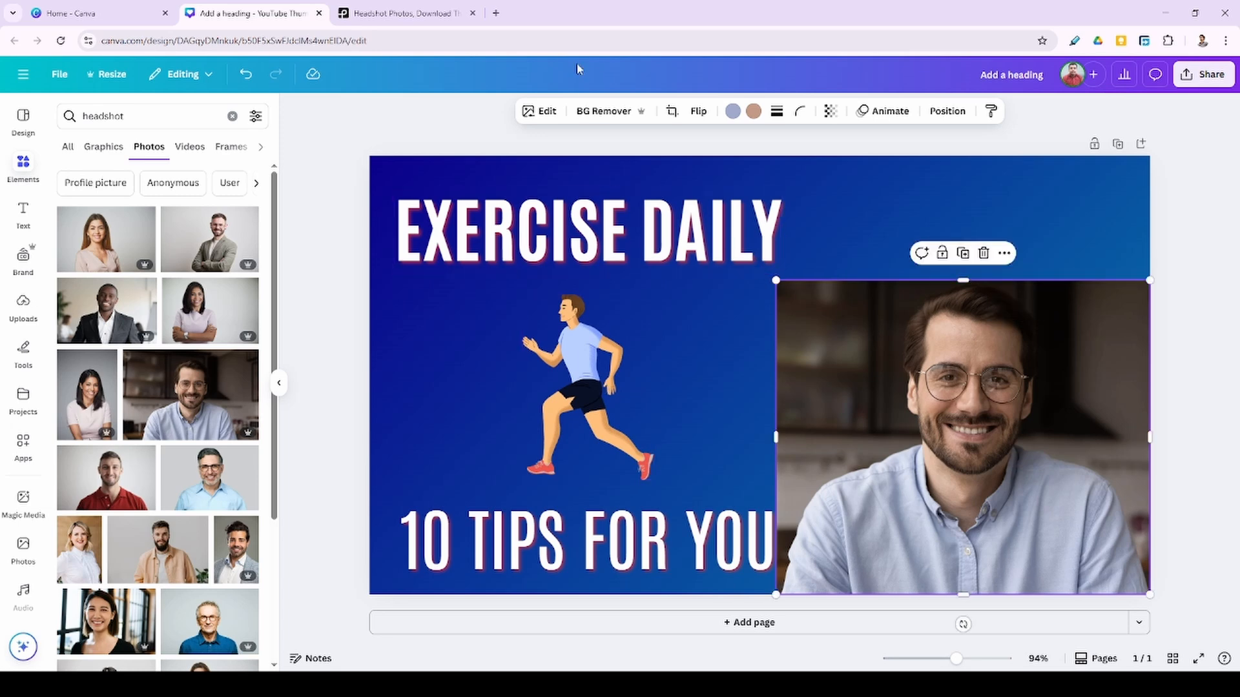
Step: Group both text lines with the runner and shrink the group to leave a gap beside the headshot
left_click_drag(532, 145, 573, 564)
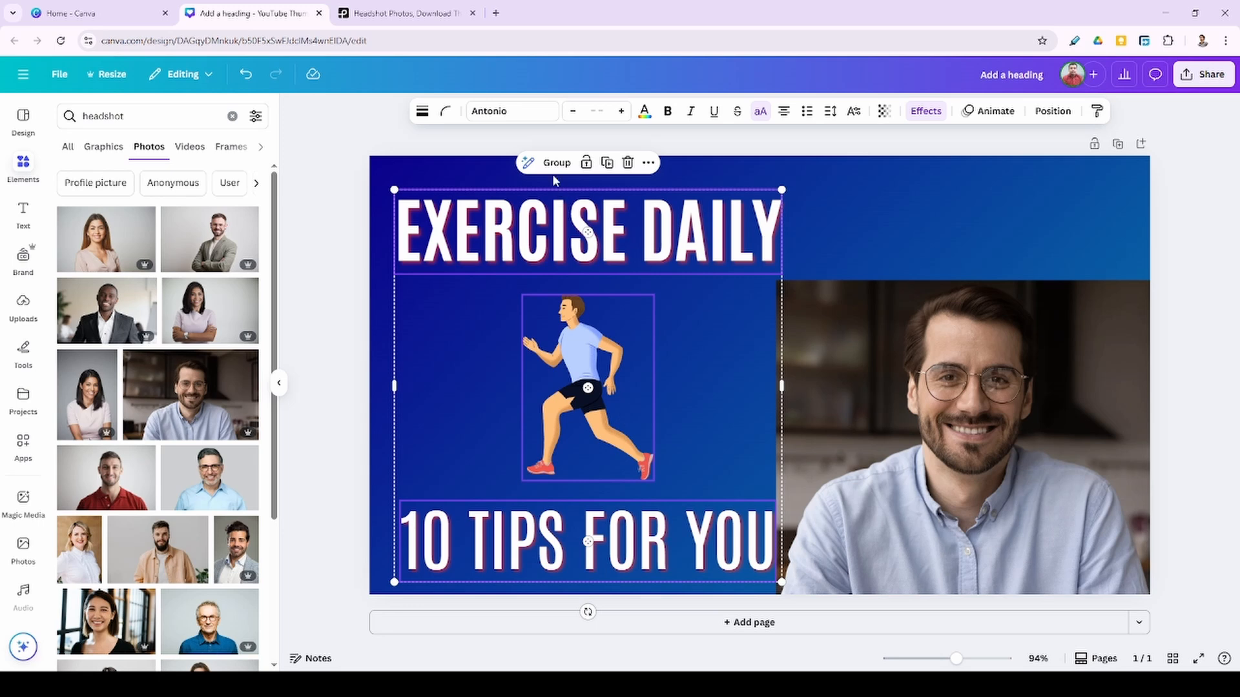
left_click_drag(601, 386, 588, 375)
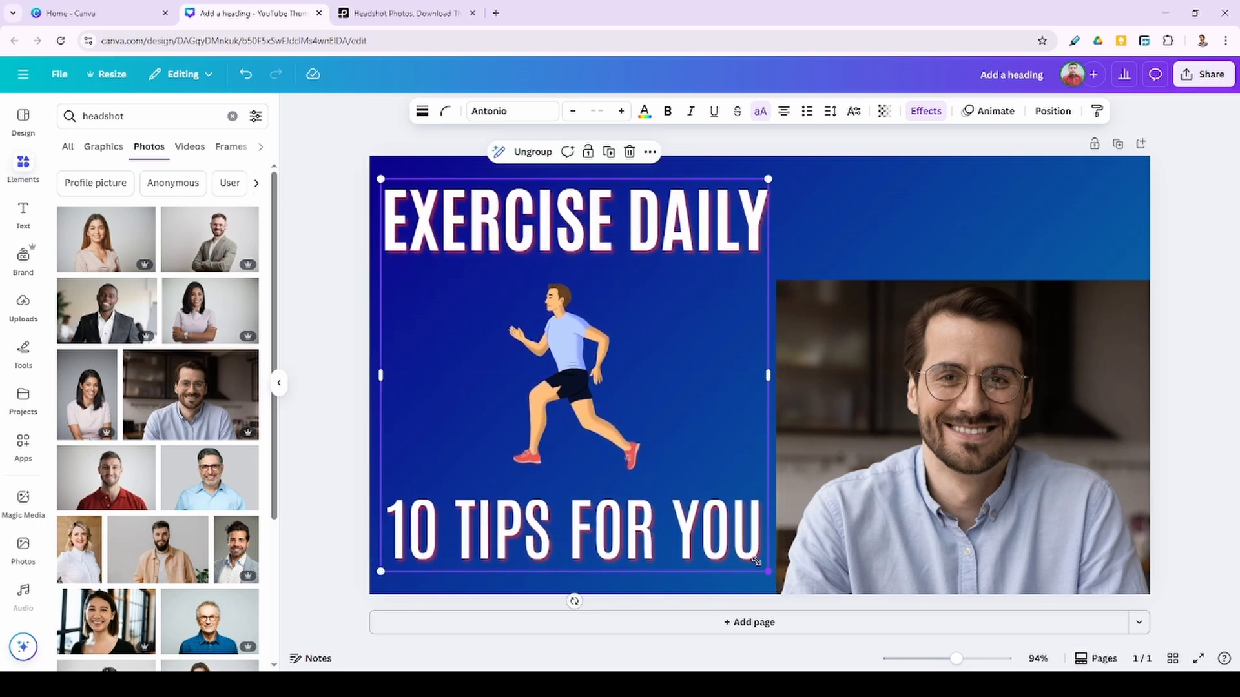
left_click_drag(756, 561, 693, 498)
left_click_drag(624, 444, 624, 463)
Step: Enlarge the headshot to the full page height and remove its background
left_click(917, 395)
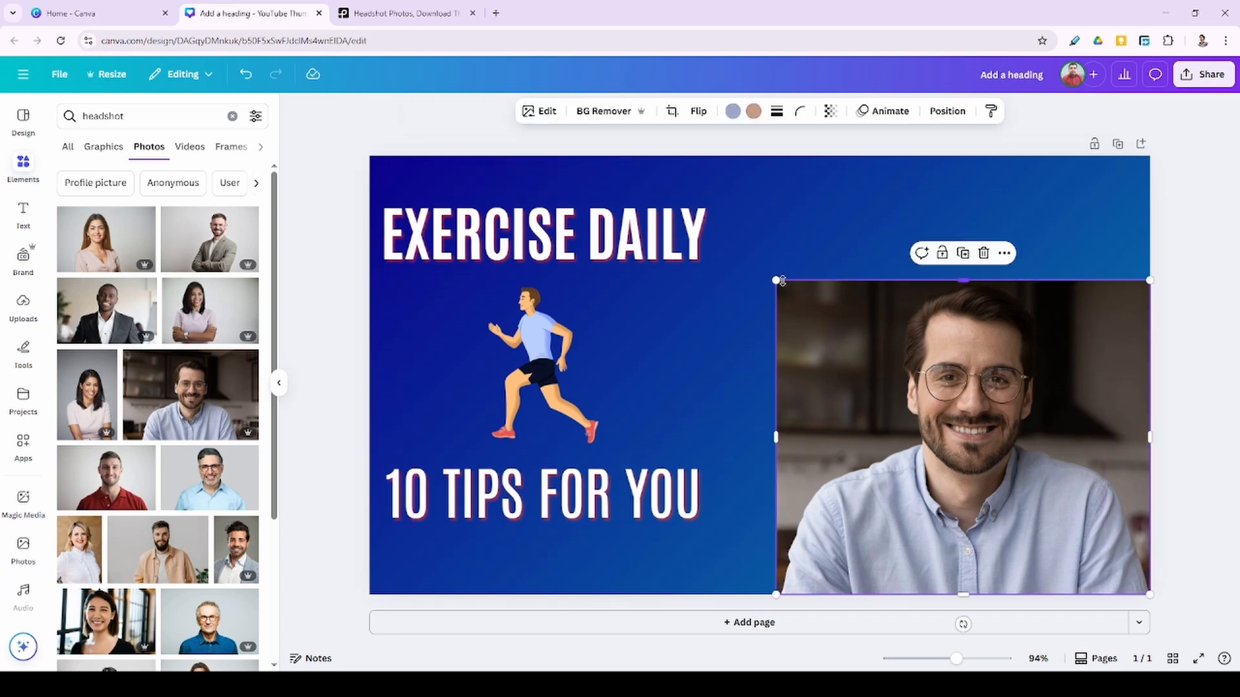
left_click_drag(777, 283, 676, 109)
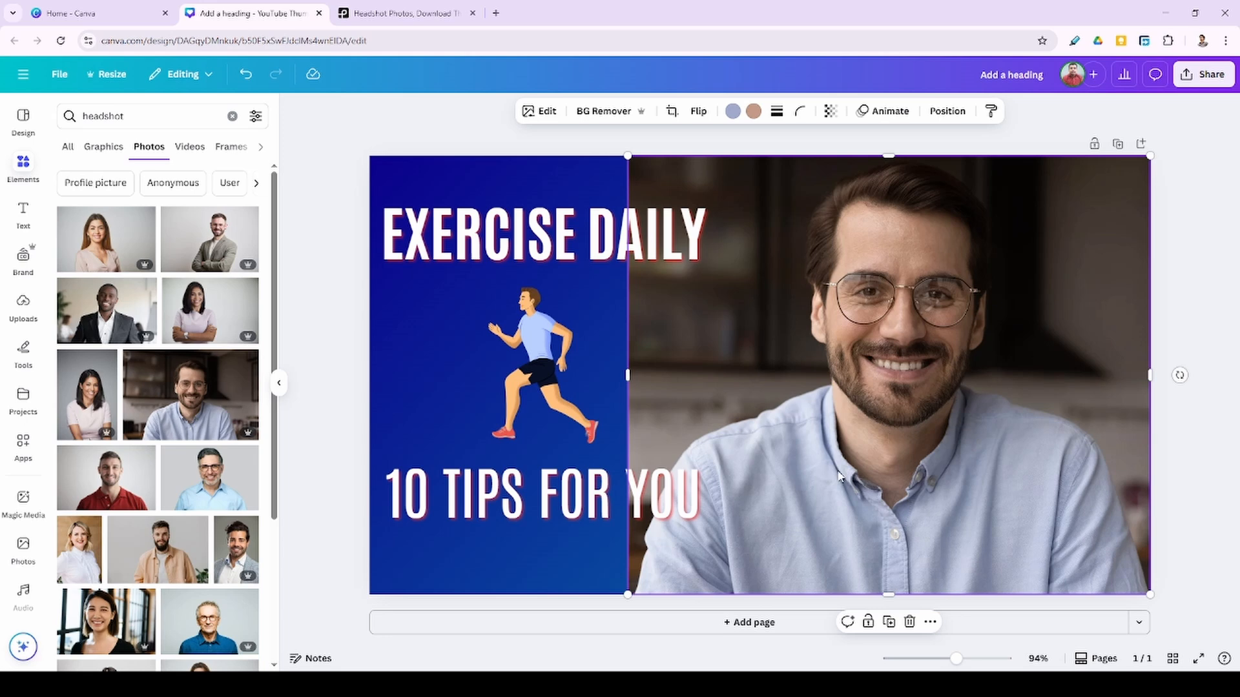
left_click(588, 114)
left_click(588, 111)
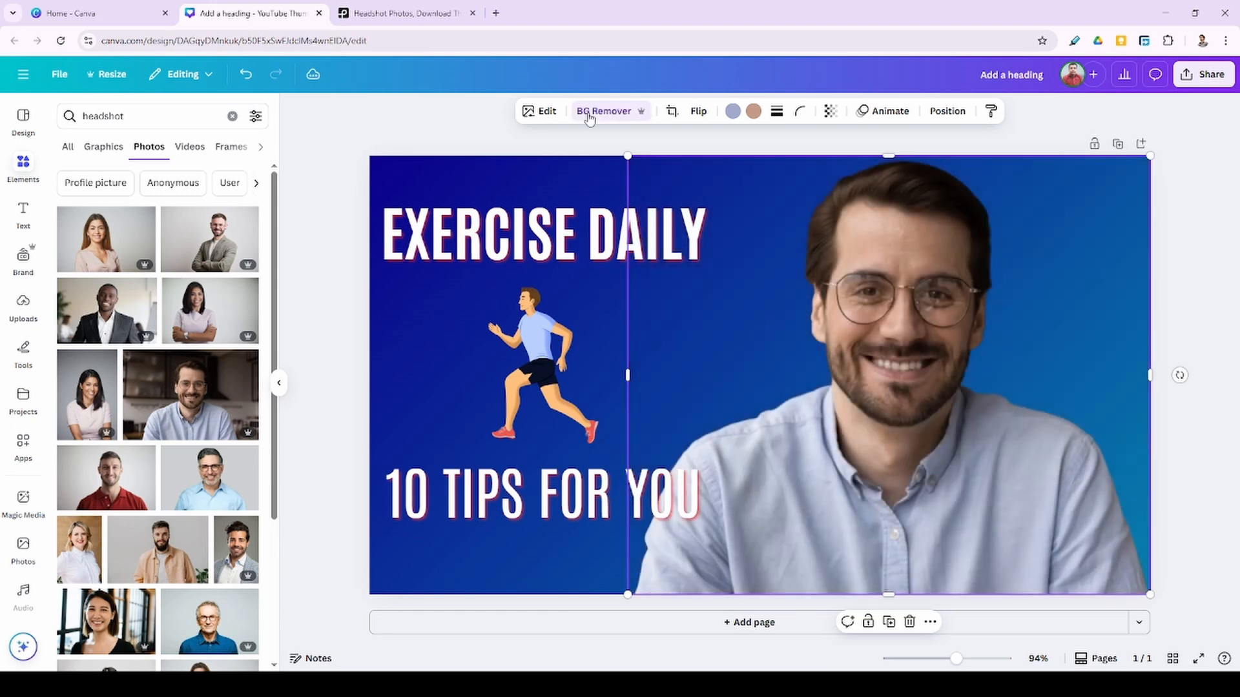
Step: Shift the headshot cutout right, partly beyond the page edge, and place the text-and-runner group near the page's left edge
left_click_drag(855, 466, 920, 466)
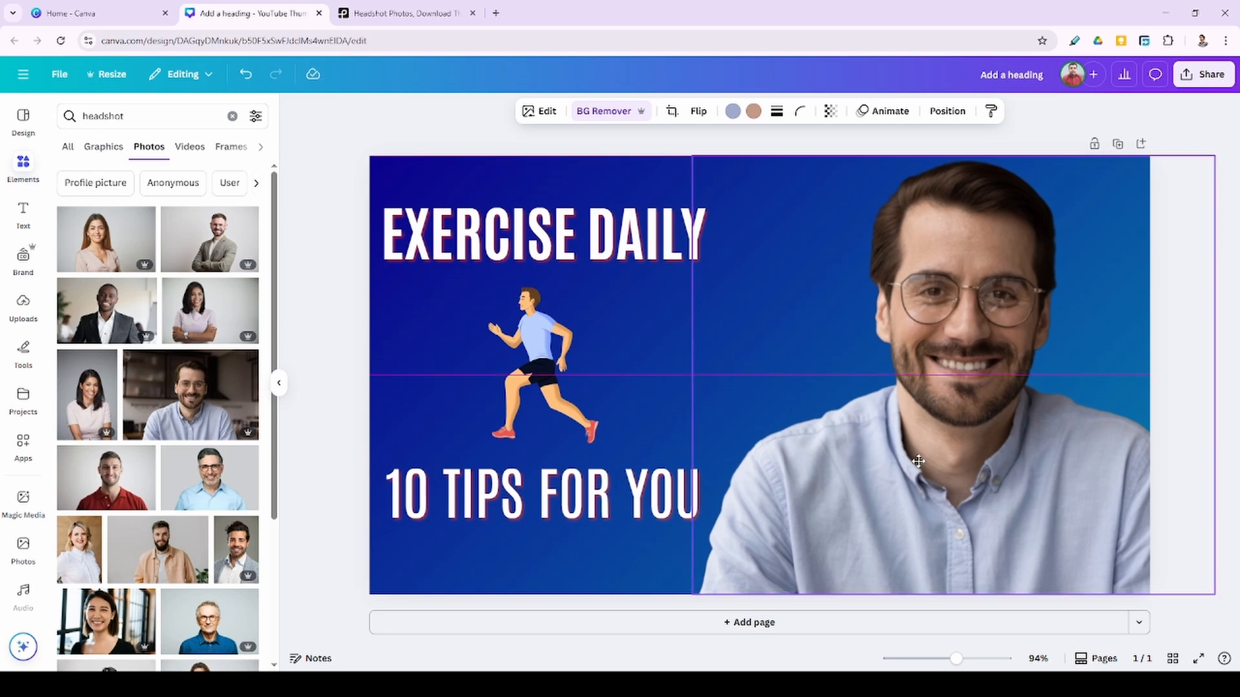
left_click_drag(549, 437, 568, 437)
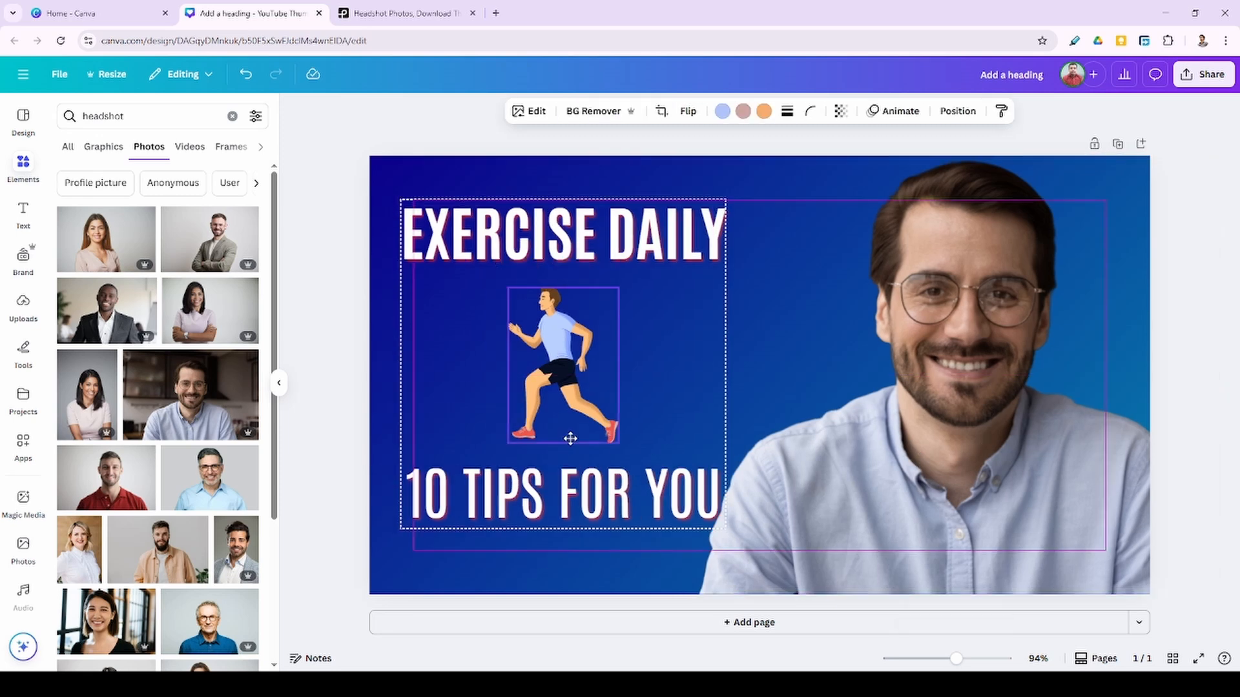
left_click(312, 249)
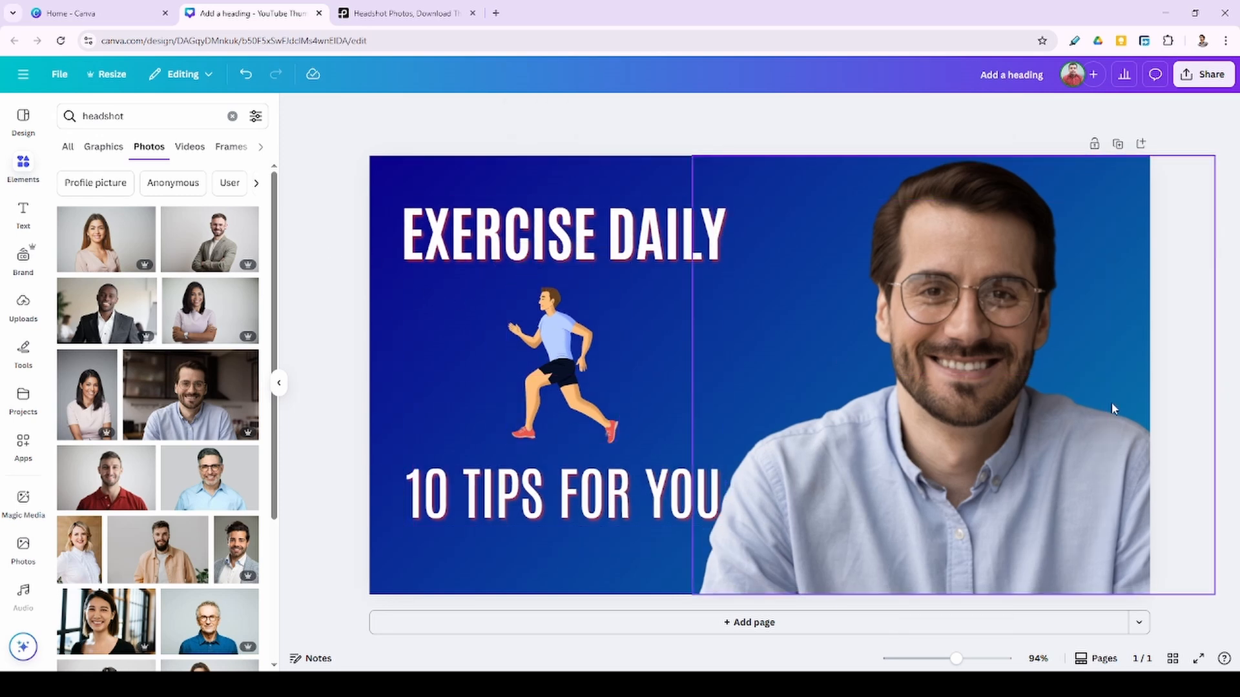
mouse_move(612, 450)
left_mouse_down()
mouse_move(600, 448)
mouse_move(611, 469)
mouse_move(594, 460)
left_mouse_up()
left_click(940, 400)
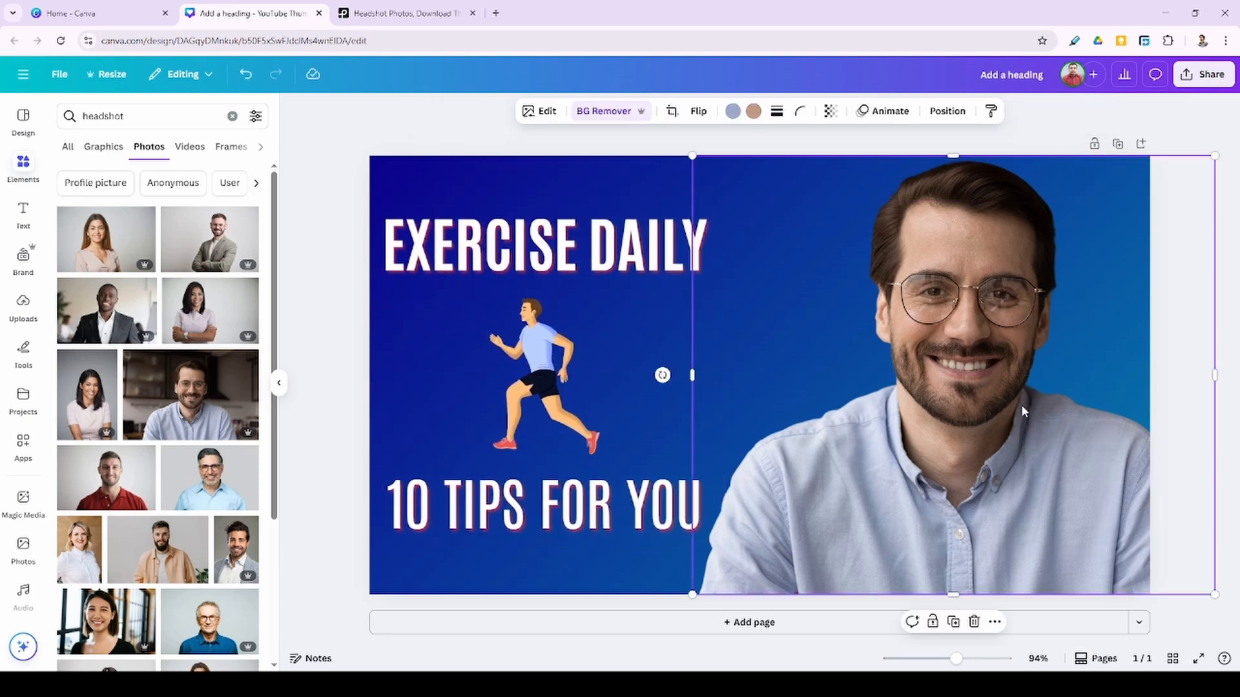
left_click_drag(1021, 404, 1069, 407)
Step: Enlarge the text-and-runner group to fill the space beside the headshot and center it vertically on the page
left_click_drag(597, 426, 596, 392)
left_click_drag(705, 506, 727, 568)
left_click_drag(677, 478, 675, 496)
Step: Nudge the headshot cutout slightly left toward the text and deselect it
left_click(820, 402)
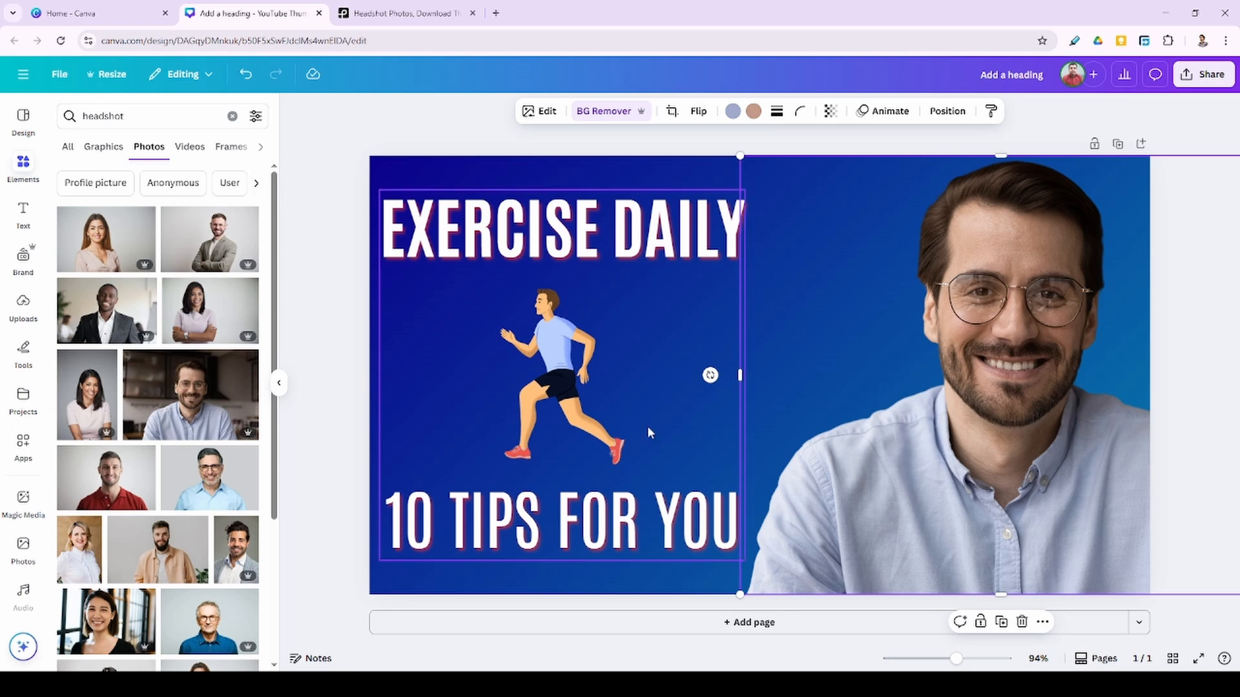
left_click(603, 433)
left_click(974, 395)
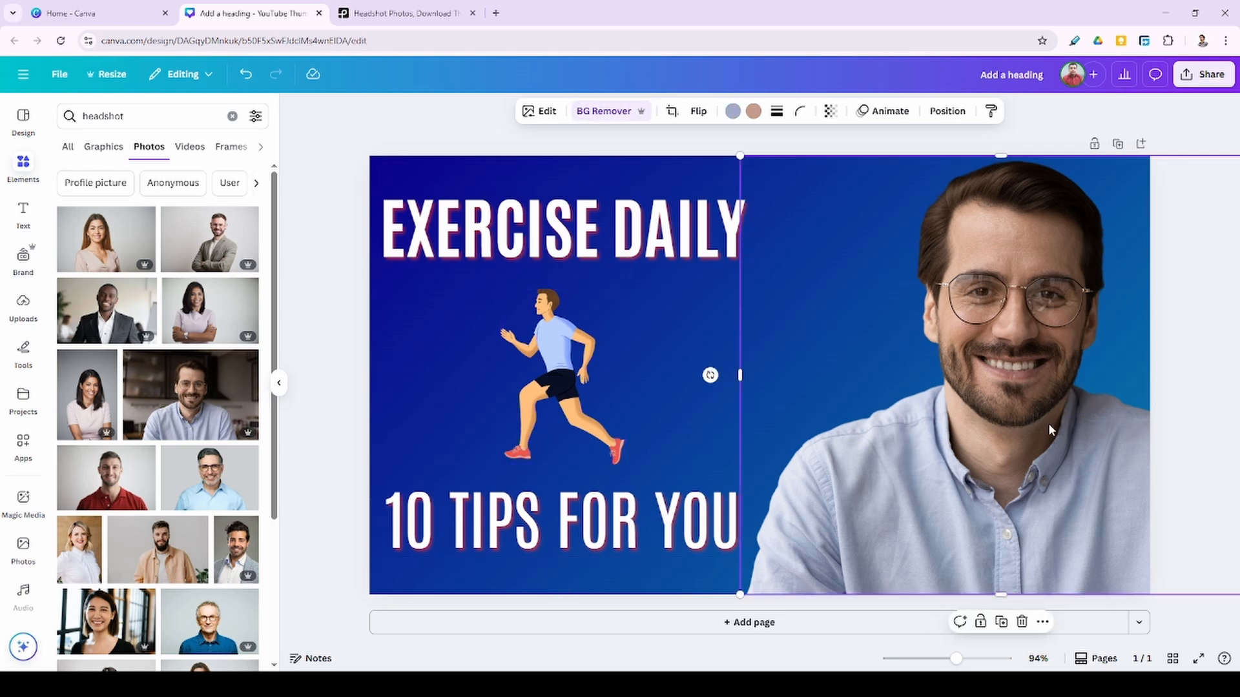
left_click_drag(1048, 424, 1035, 424)
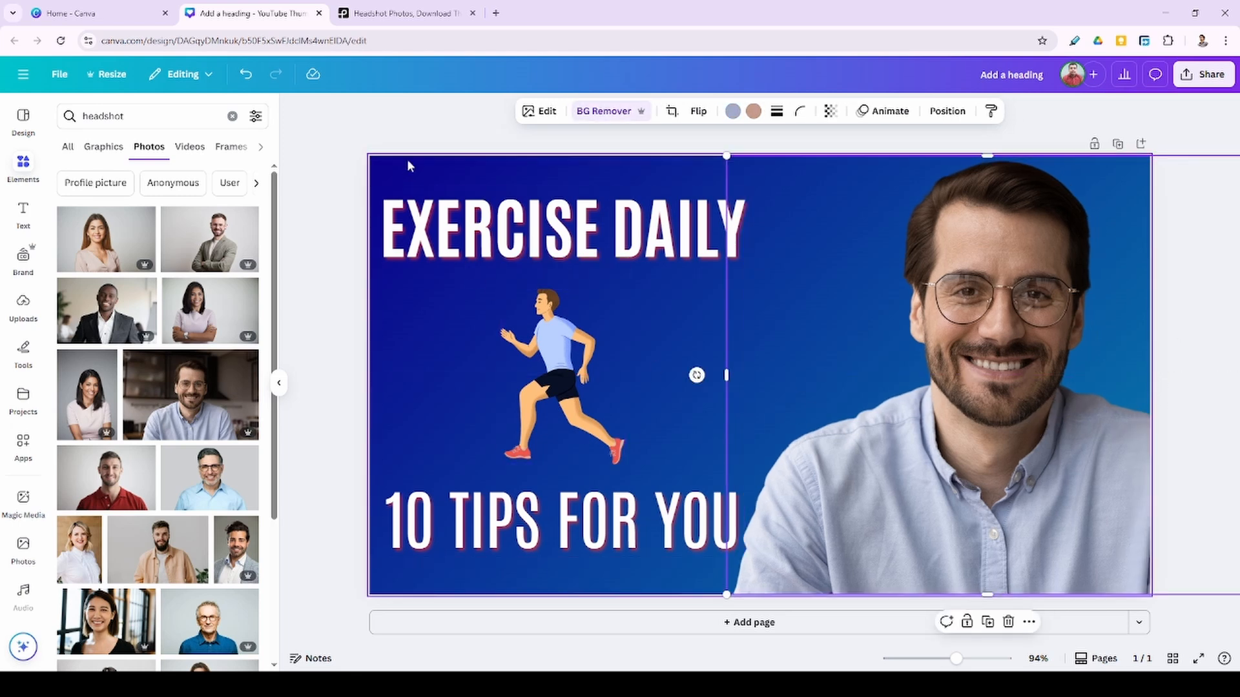
left_click(447, 127)
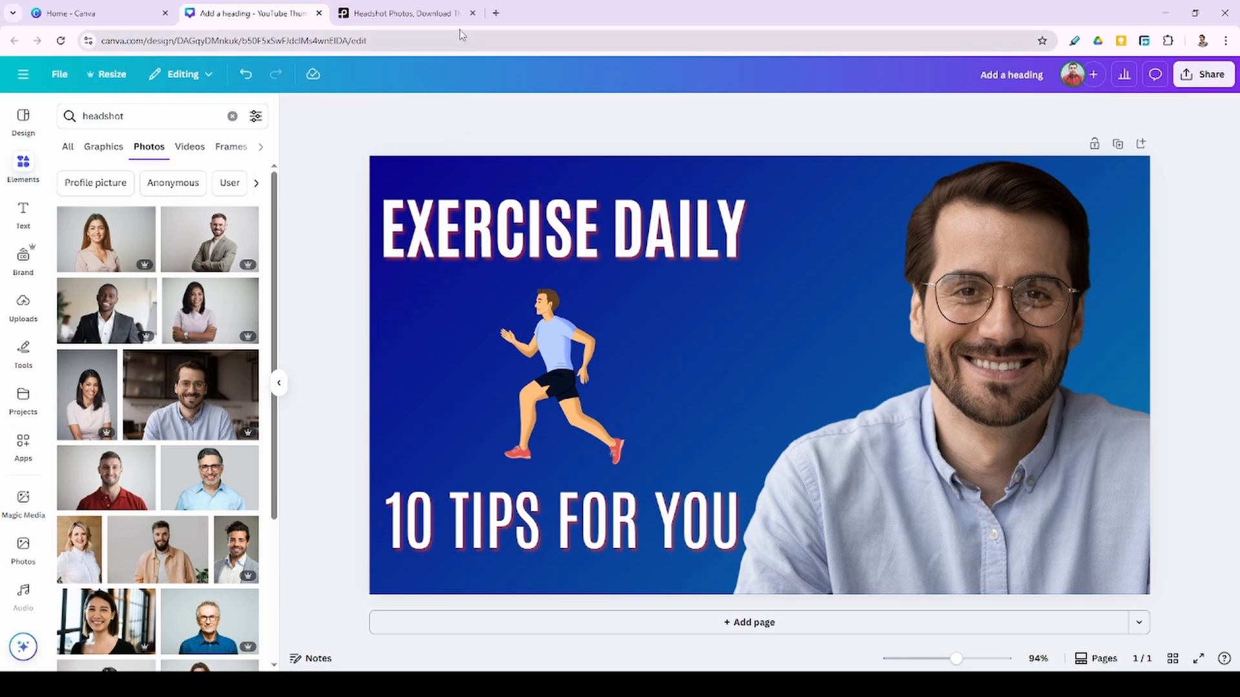
Step: Switch to the Pexels browser tab and search Google for "bgremover" from there
left_click(438, 5)
left_click(412, 39)
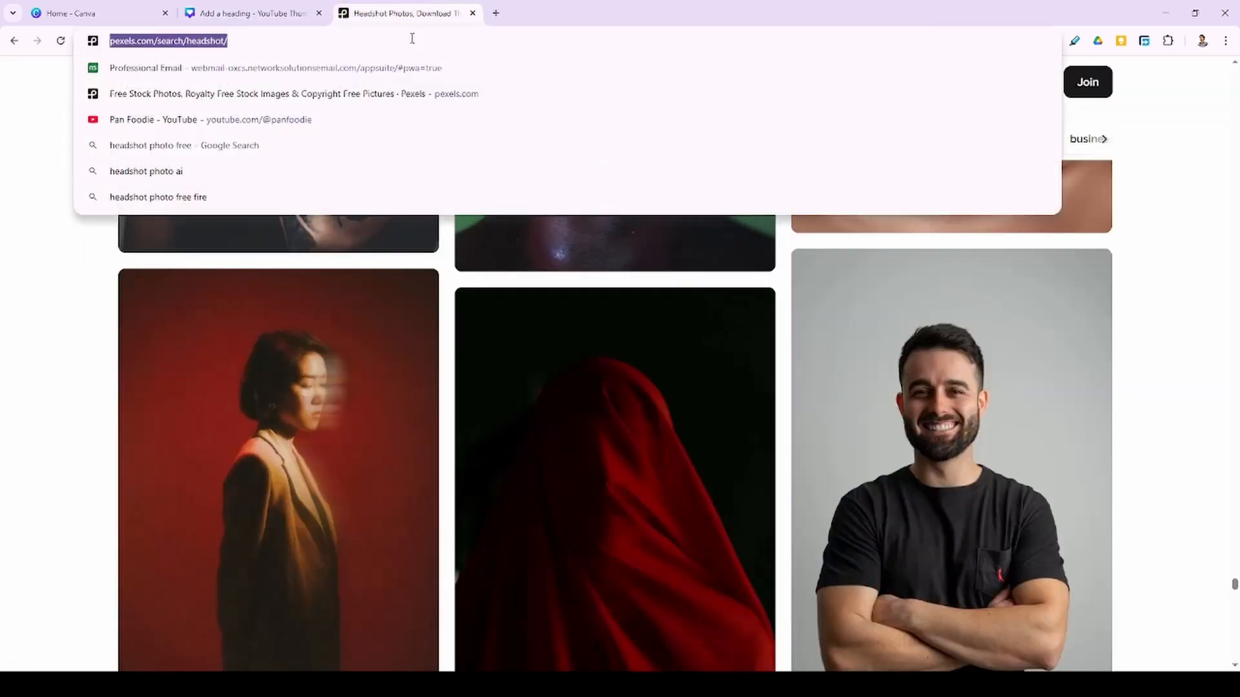
type("bg")
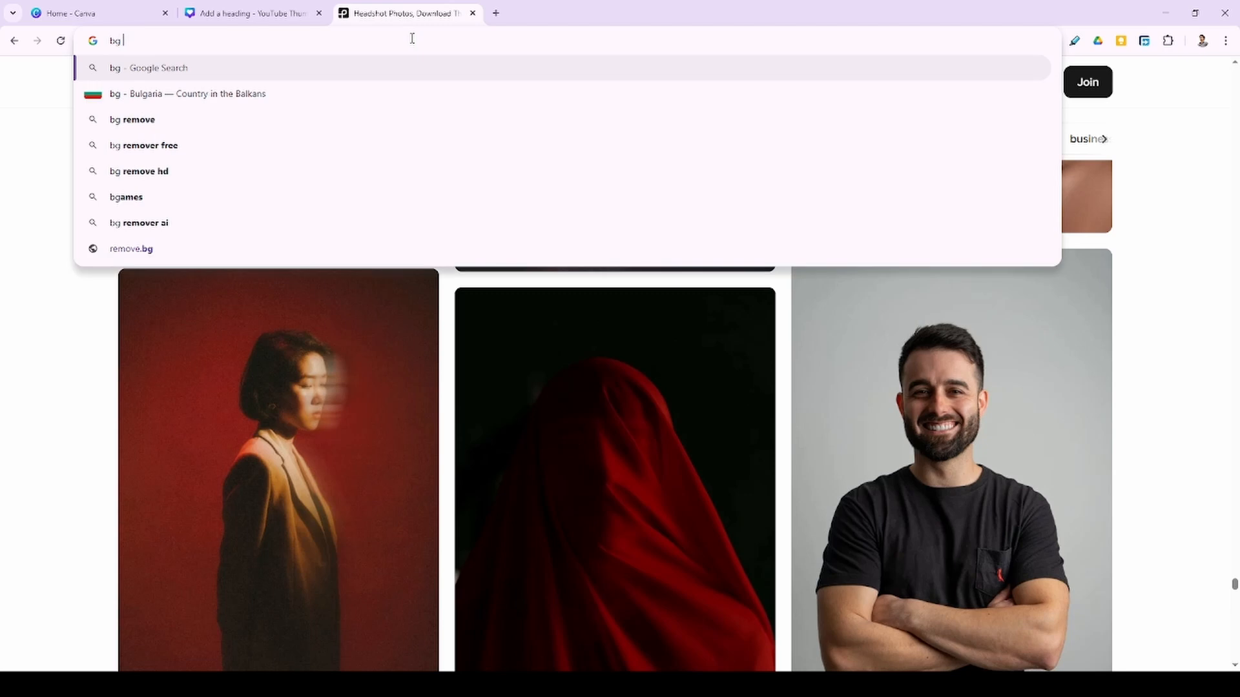
type("remover")
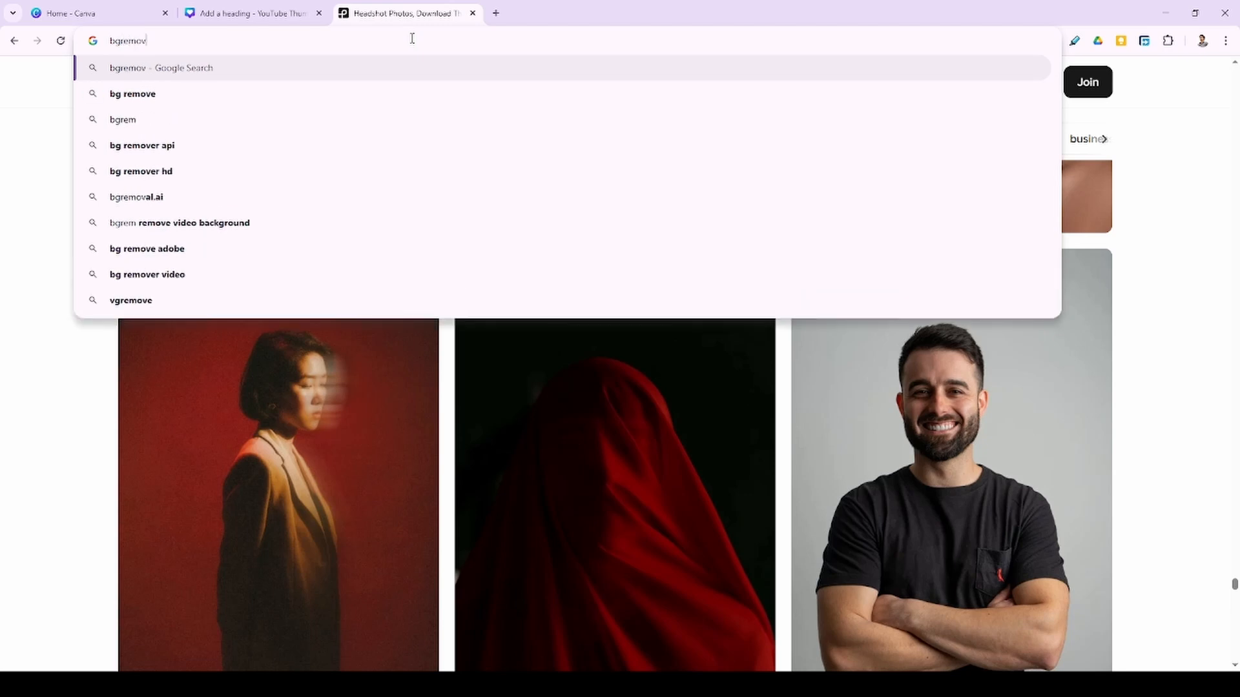
key("Return")
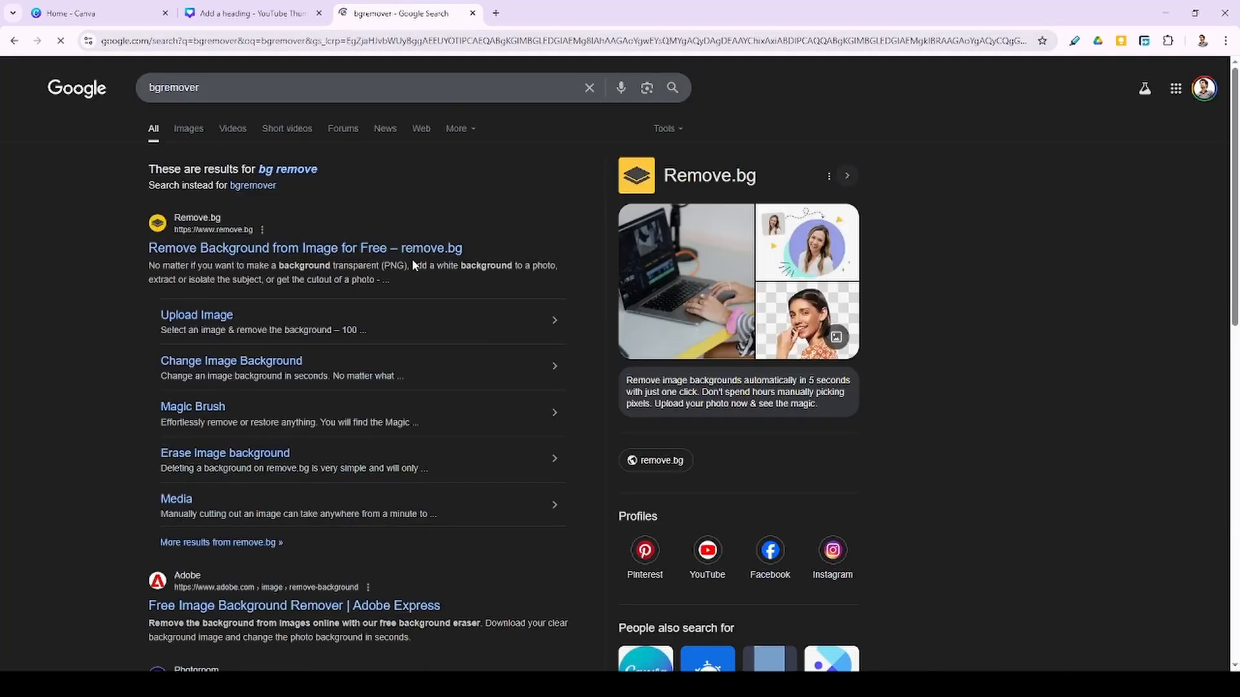
Step: Open the remove.bg website from the search results and look through its homepage
left_click(354, 259)
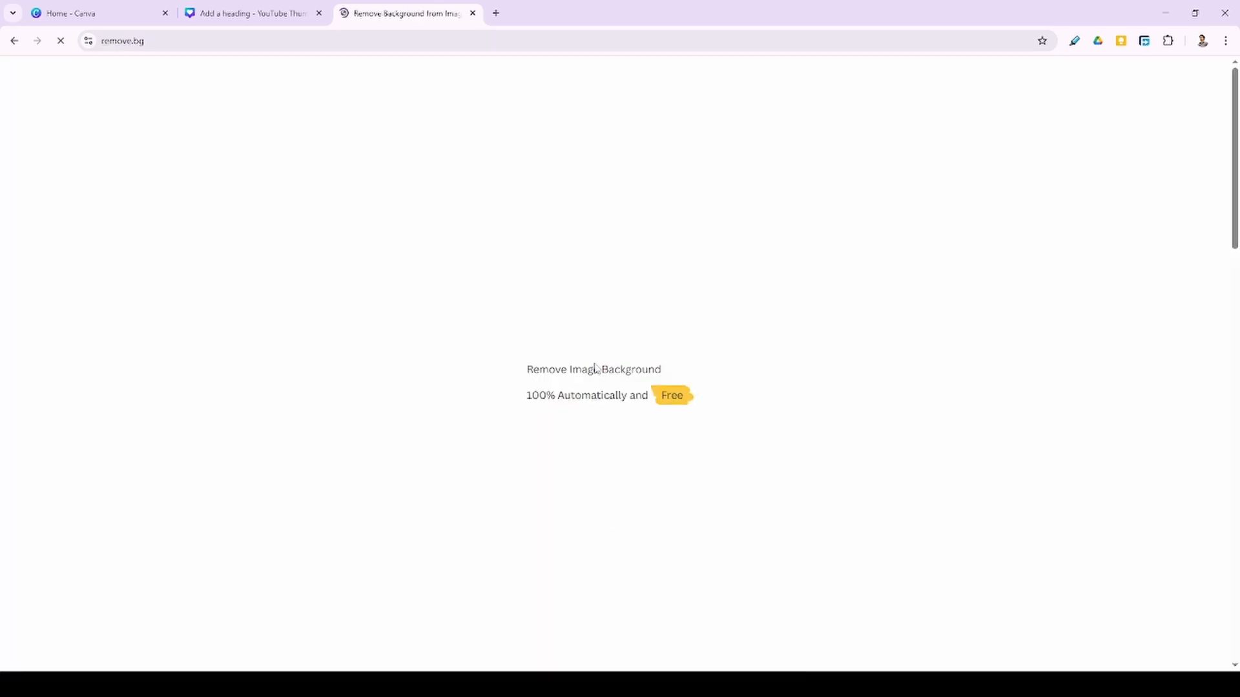
scroll(971, 297, "down", 7)
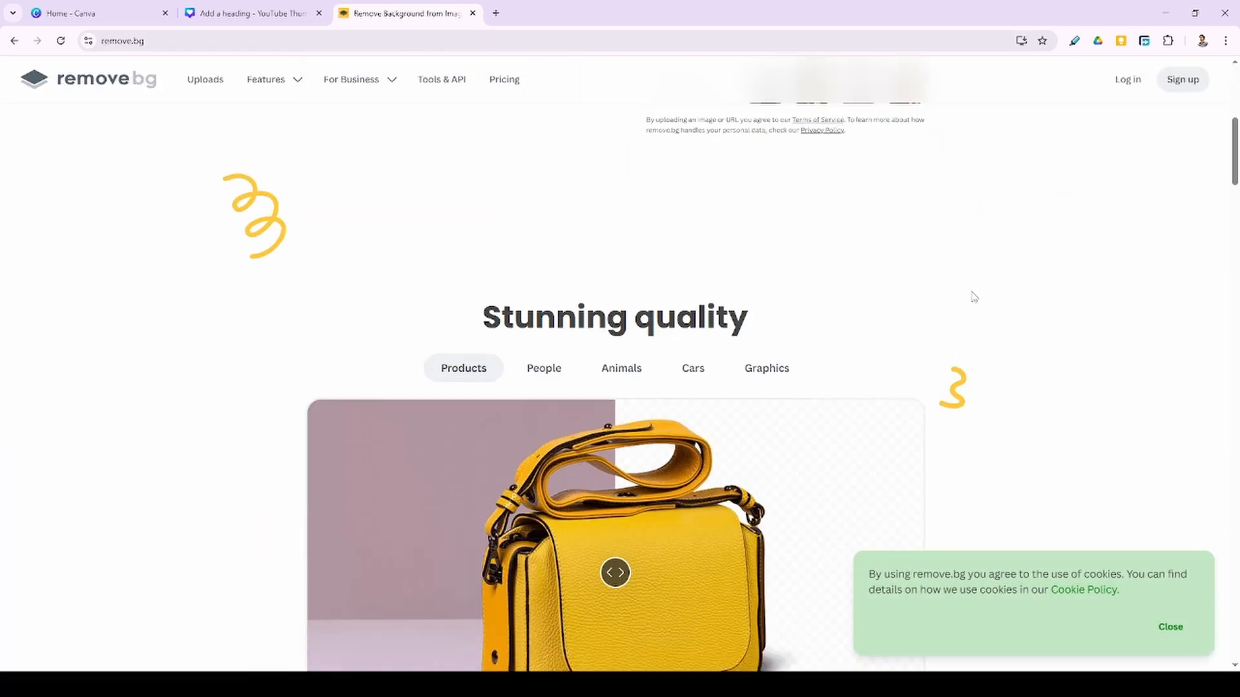
scroll(794, 305, "down", 7)
scroll(796, 307, "up", 9)
scroll(796, 307, "up", 5)
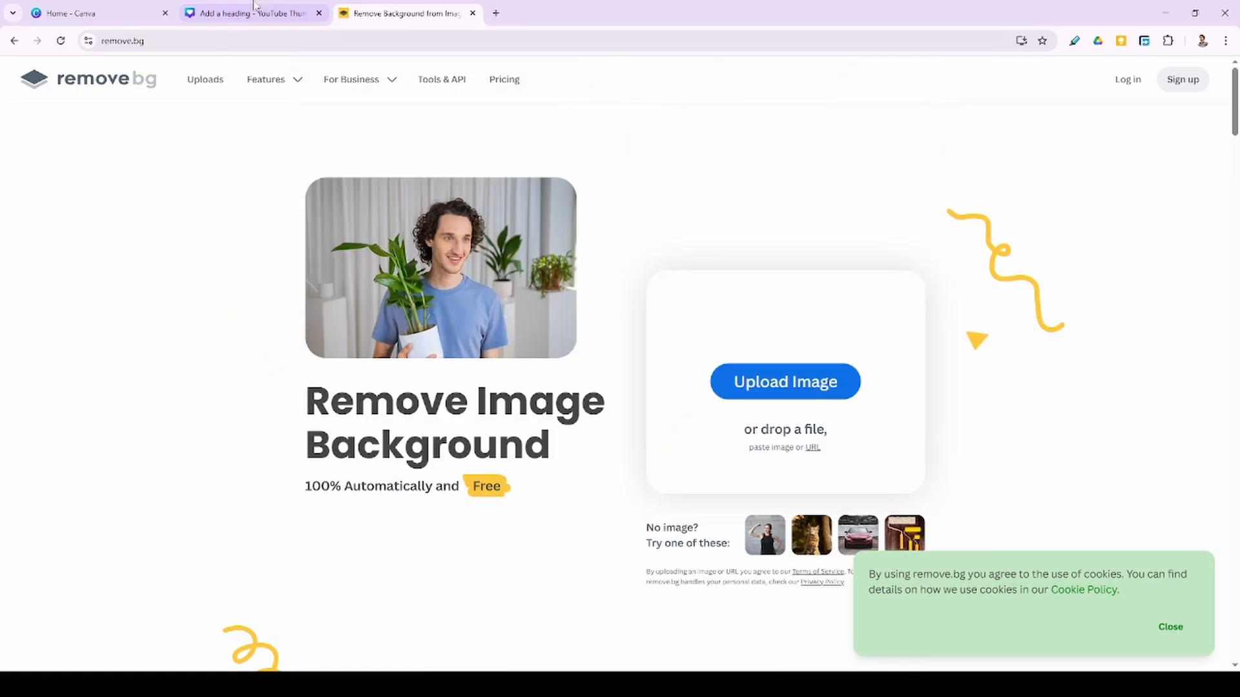
Step: Return to the YouTube thumbnail design in Canva and auto-adjust the headshot cutout's colors and light
left_click(73, 8)
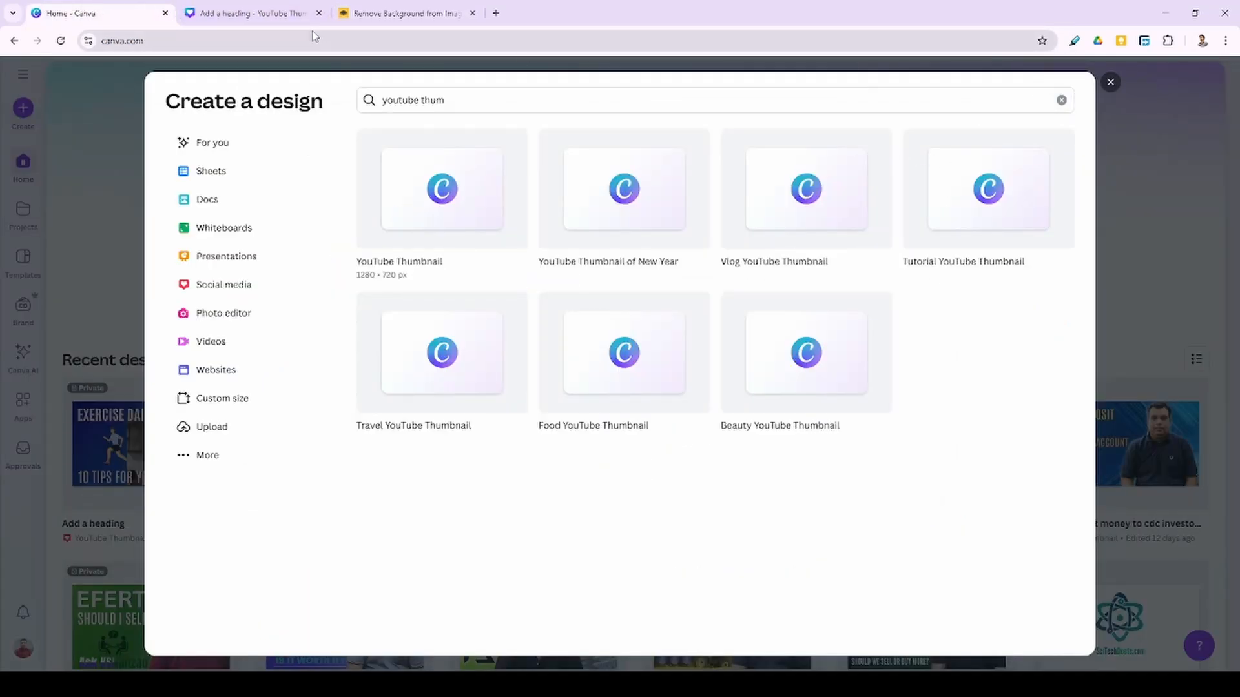
left_click(261, 14)
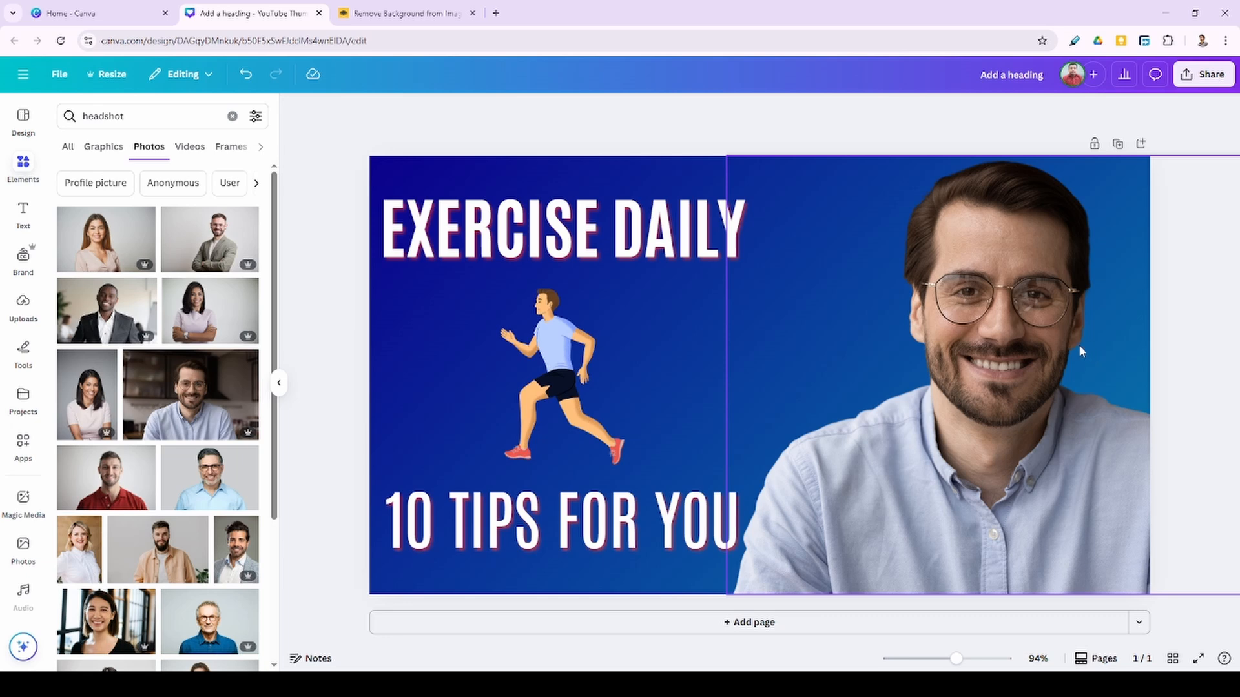
left_click(1023, 419)
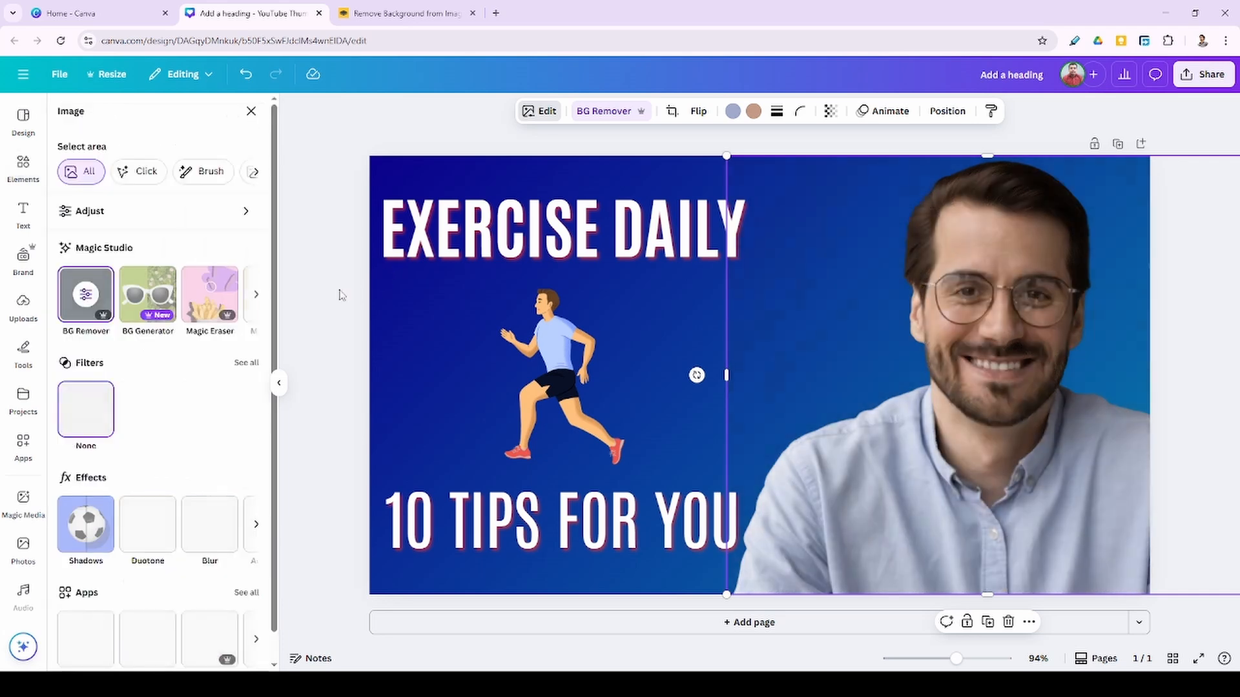
left_click(145, 218)
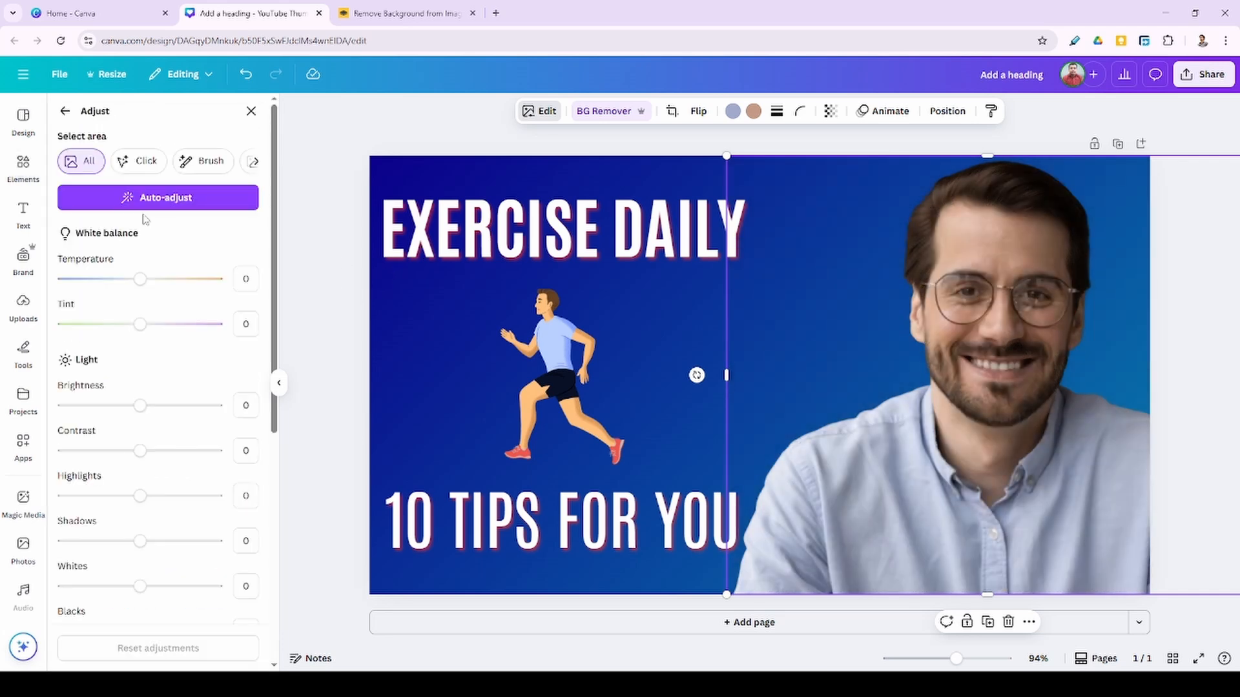
left_click(184, 205)
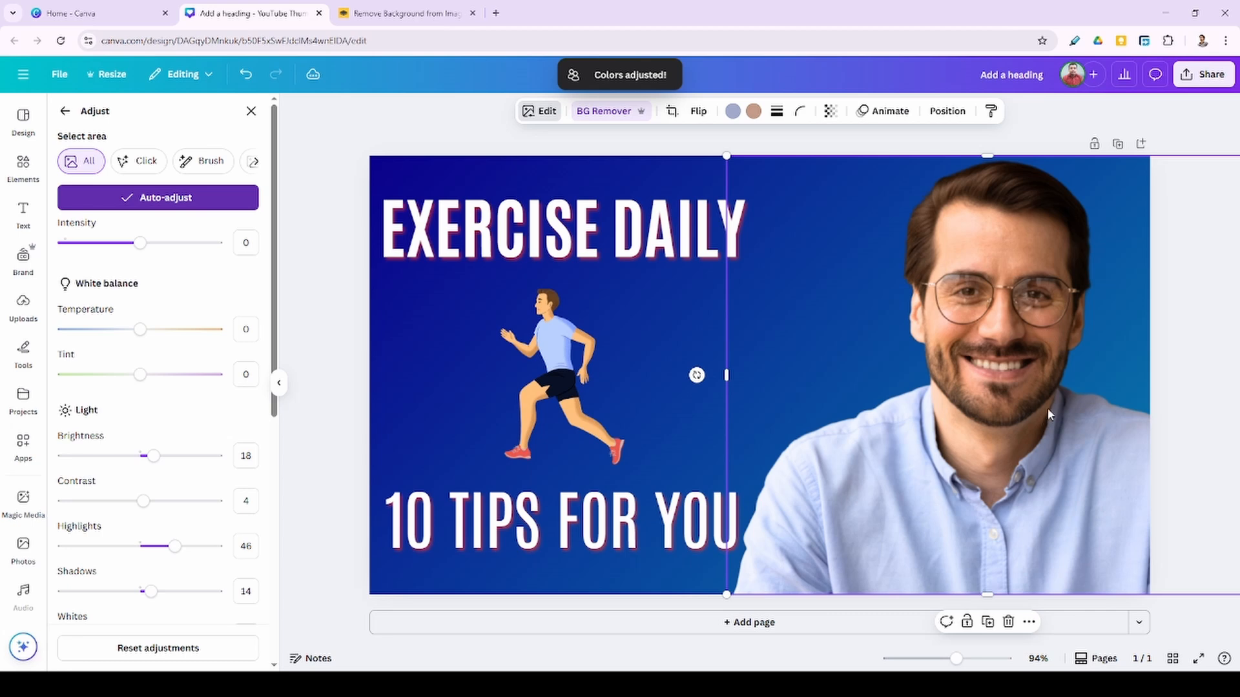
Step: Set the headshot's vibrance to 15 and highlights to 17, and raise its contrast slightly
scroll(218, 417, "down", 5)
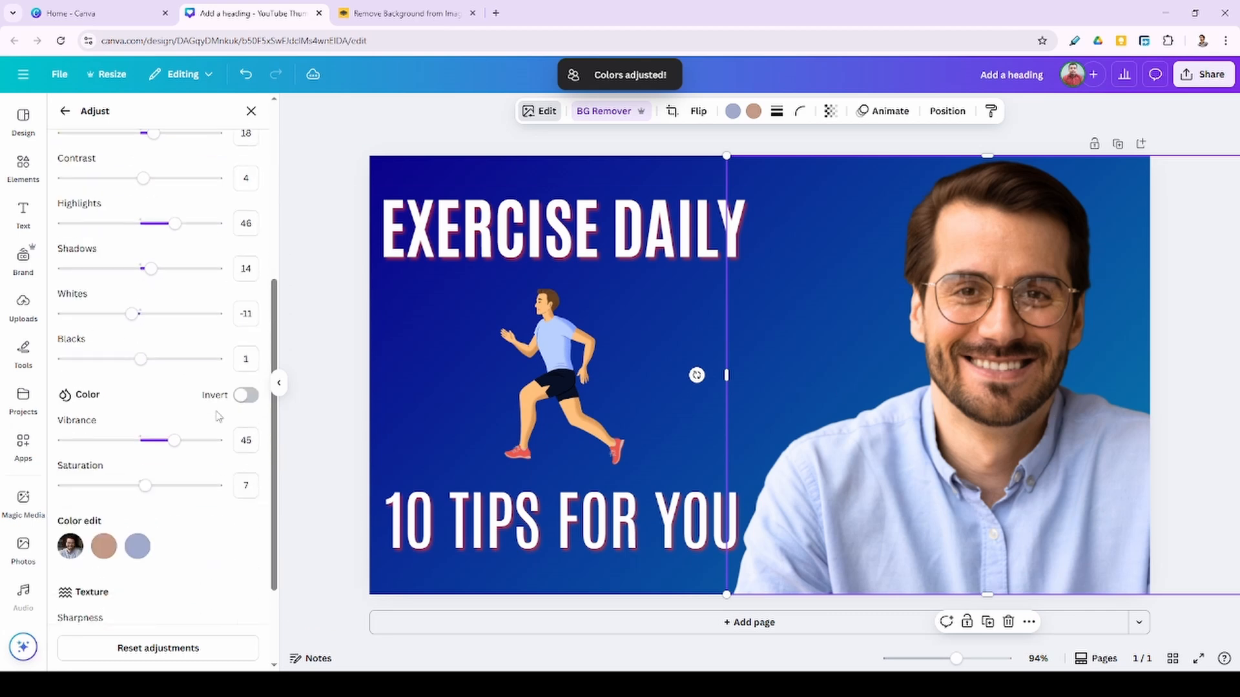
left_click_drag(179, 449, 153, 446)
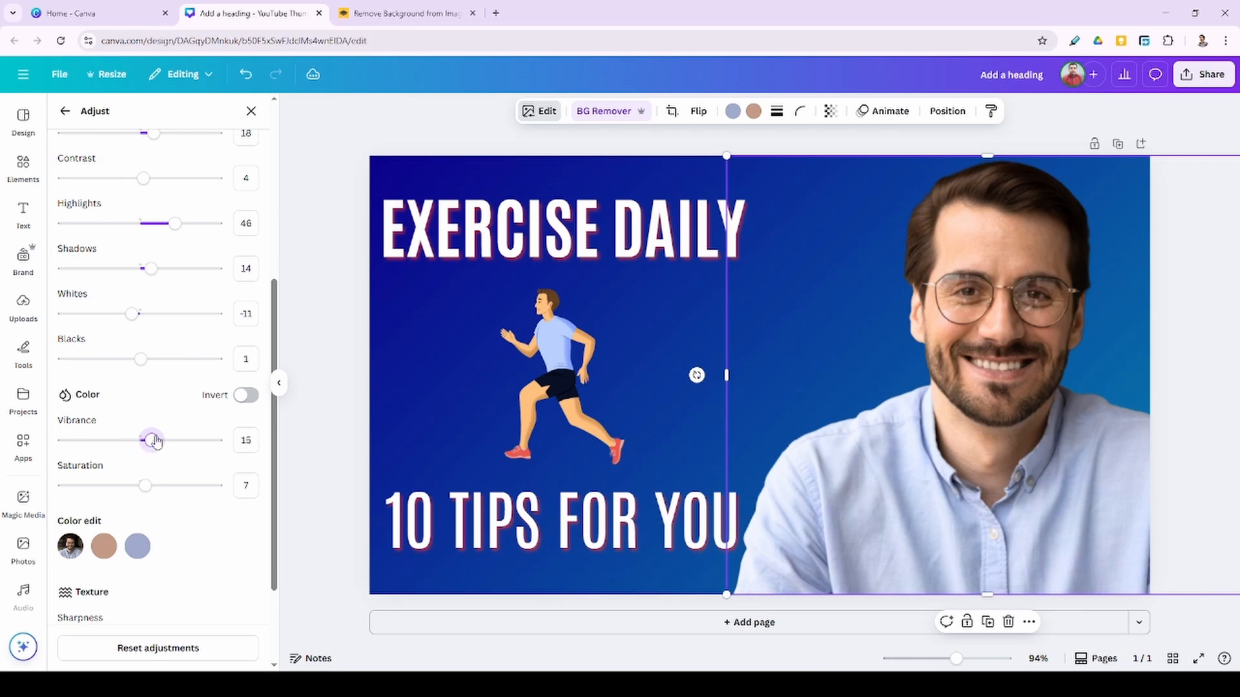
scroll(154, 439, "up", 3)
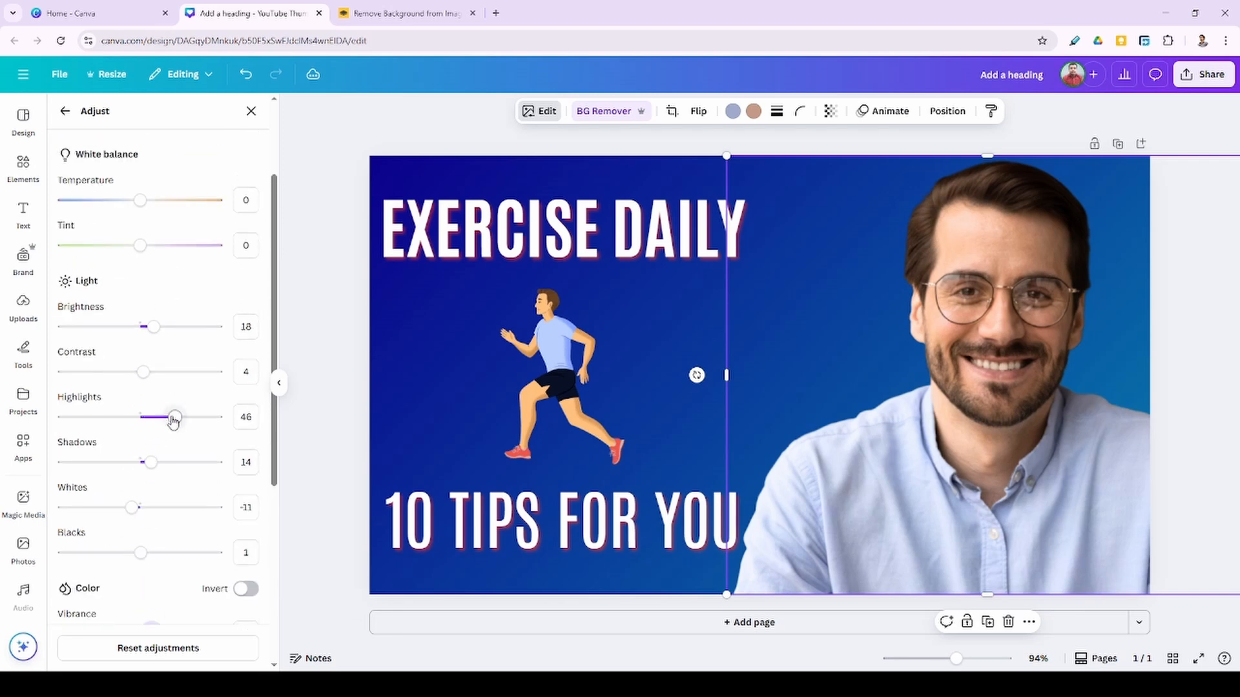
mouse_move(174, 421)
left_mouse_down()
mouse_move(144, 417)
mouse_move(183, 427)
mouse_move(129, 420)
mouse_move(207, 418)
mouse_move(104, 431)
mouse_move(161, 429)
mouse_move(153, 421)
left_mouse_up()
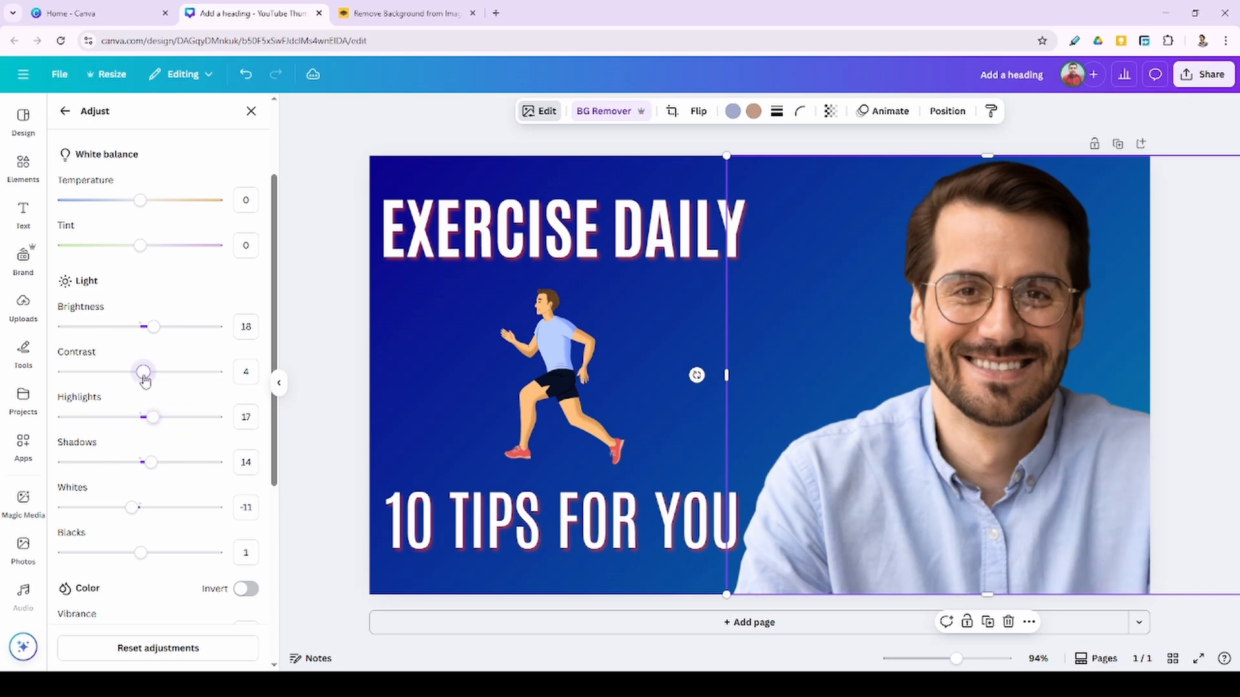
mouse_move(143, 374)
left_mouse_down()
mouse_move(173, 380)
mouse_move(134, 385)
mouse_move(152, 388)
left_mouse_up()
Step: Set the headshot's sharpness to 8 and deselect the image
scroll(153, 492, "down", 5)
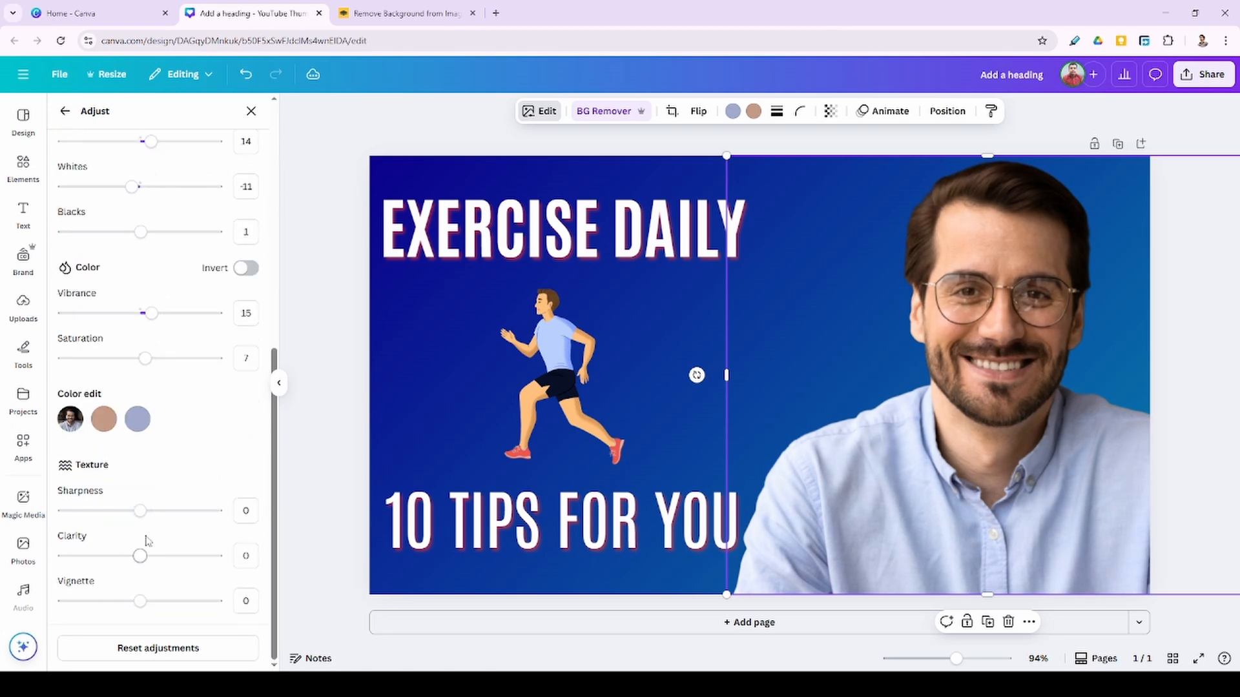
left_click_drag(141, 511, 147, 515)
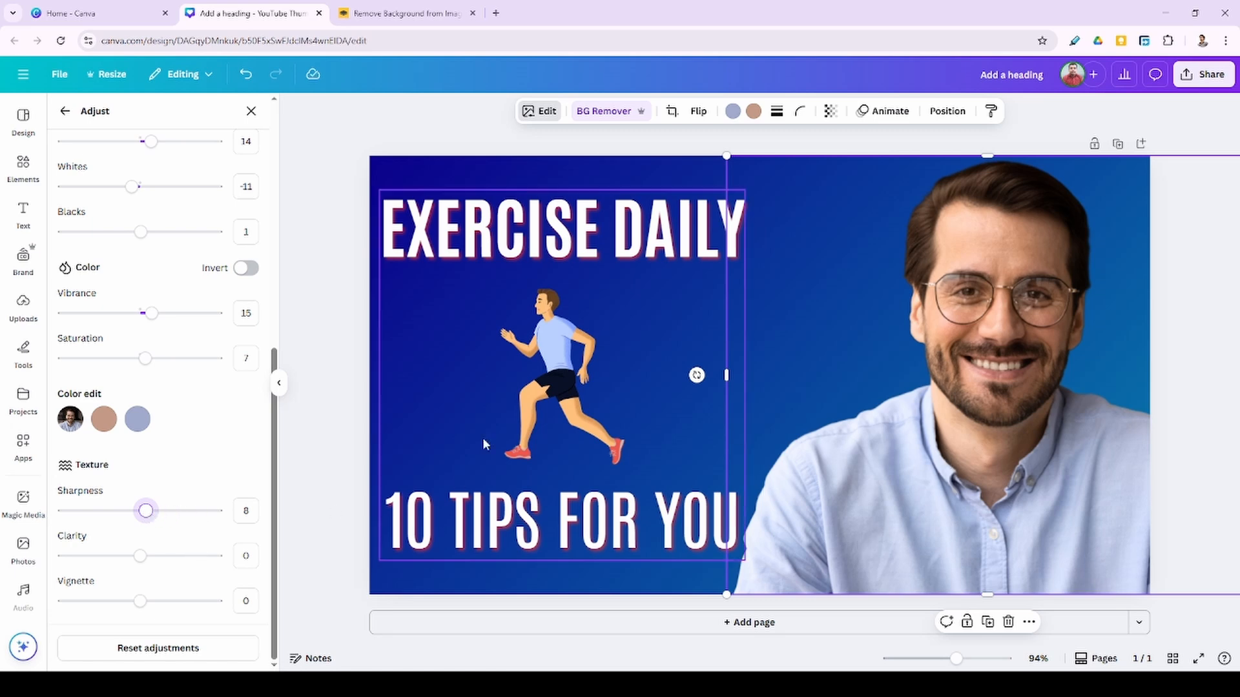
left_click(332, 424)
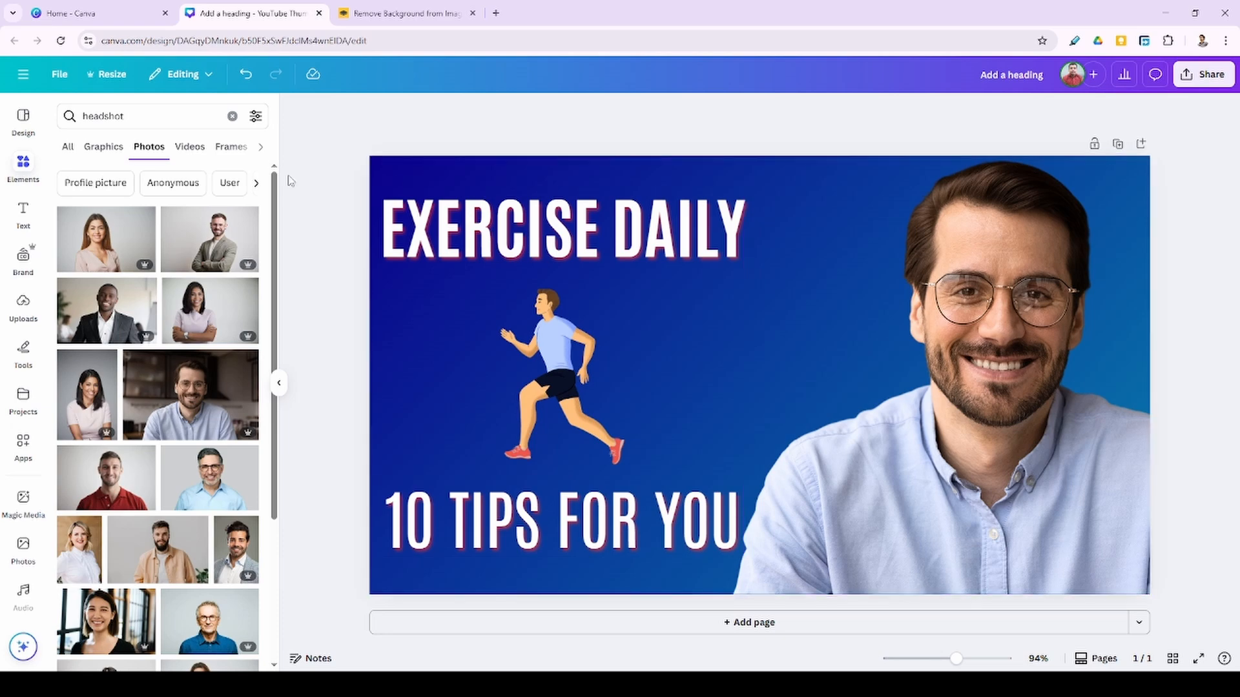
Step: Apply the warm Capri filter to the headshot, reduce its intensity to a low level, and replace it with the cool Nordic filter
left_click(988, 292)
left_click(545, 113)
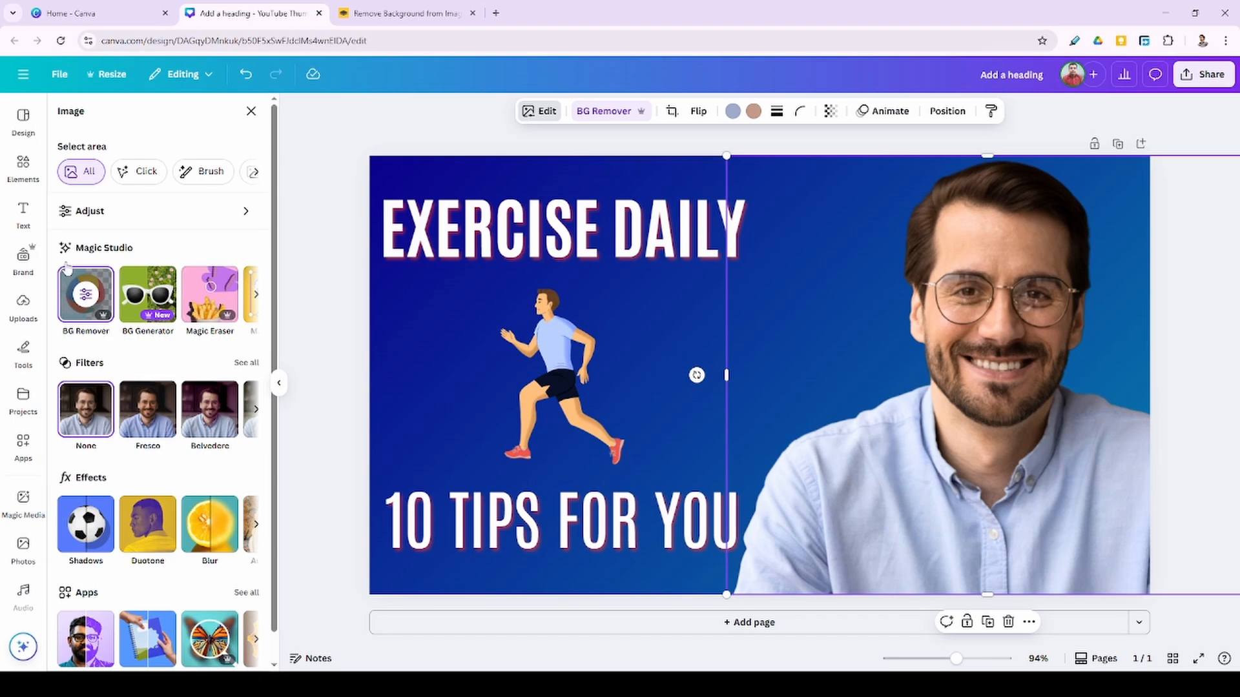
left_click(243, 367)
scroll(150, 311, "down", 6)
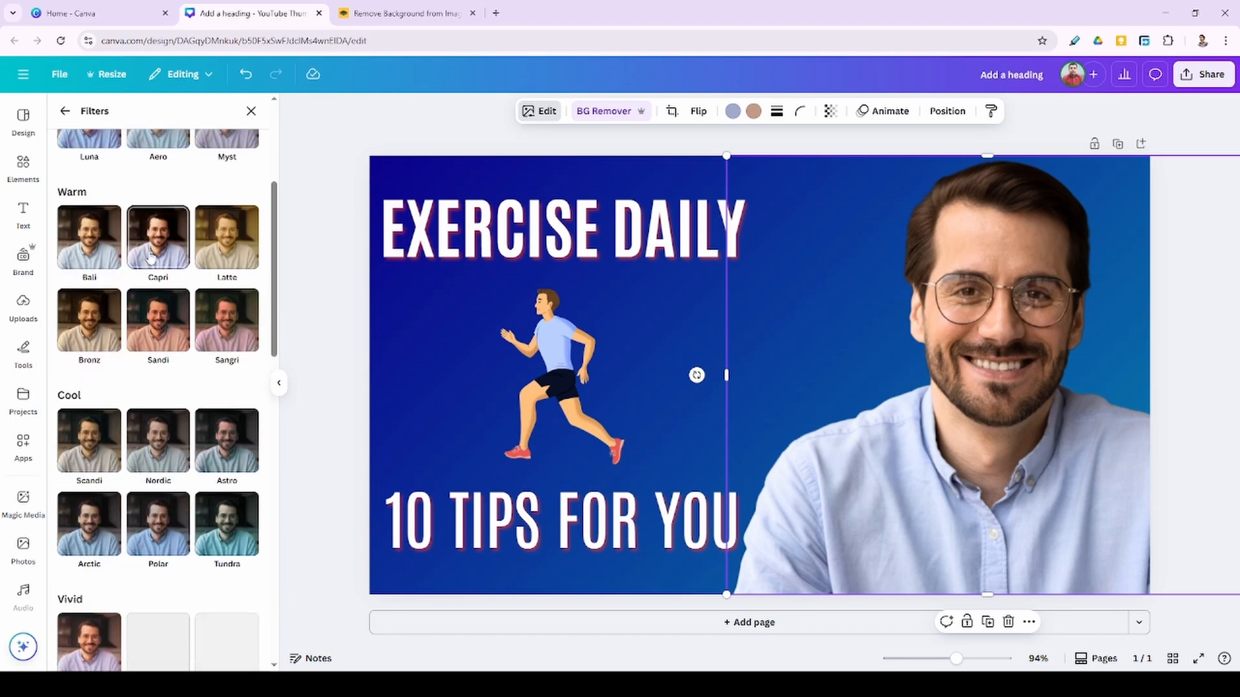
scroll(150, 311, "down", 3)
scroll(139, 326, "up", 6)
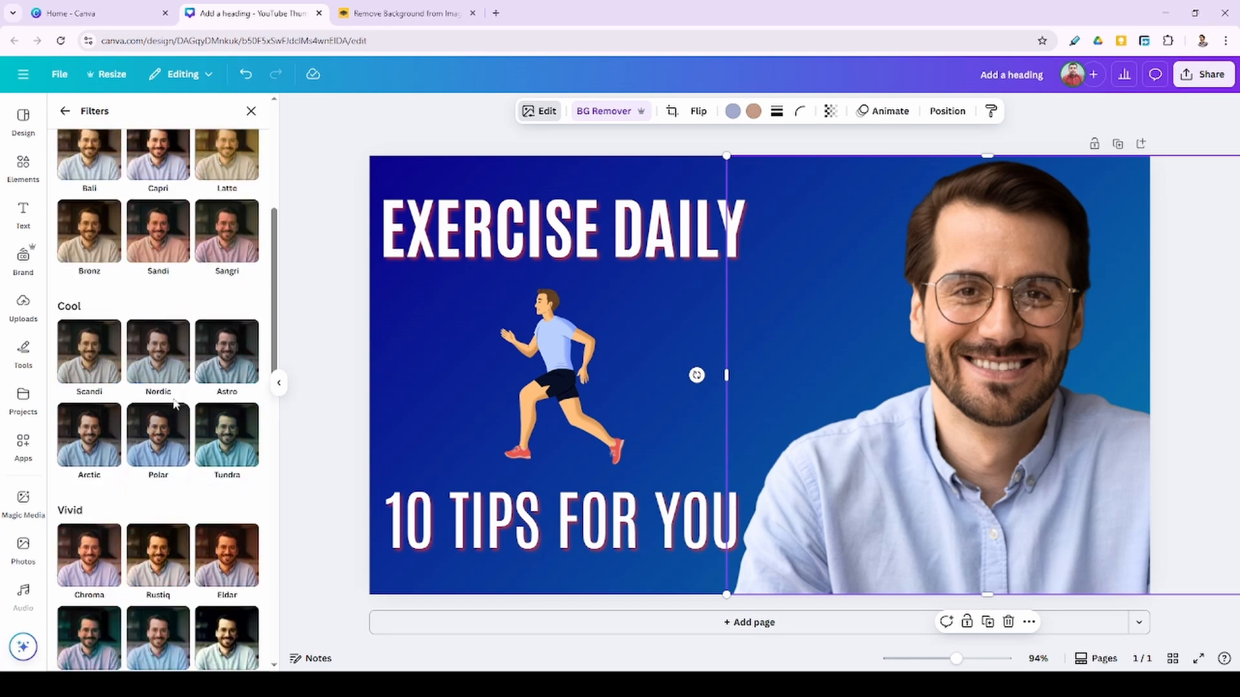
scroll(135, 335, "down", 2)
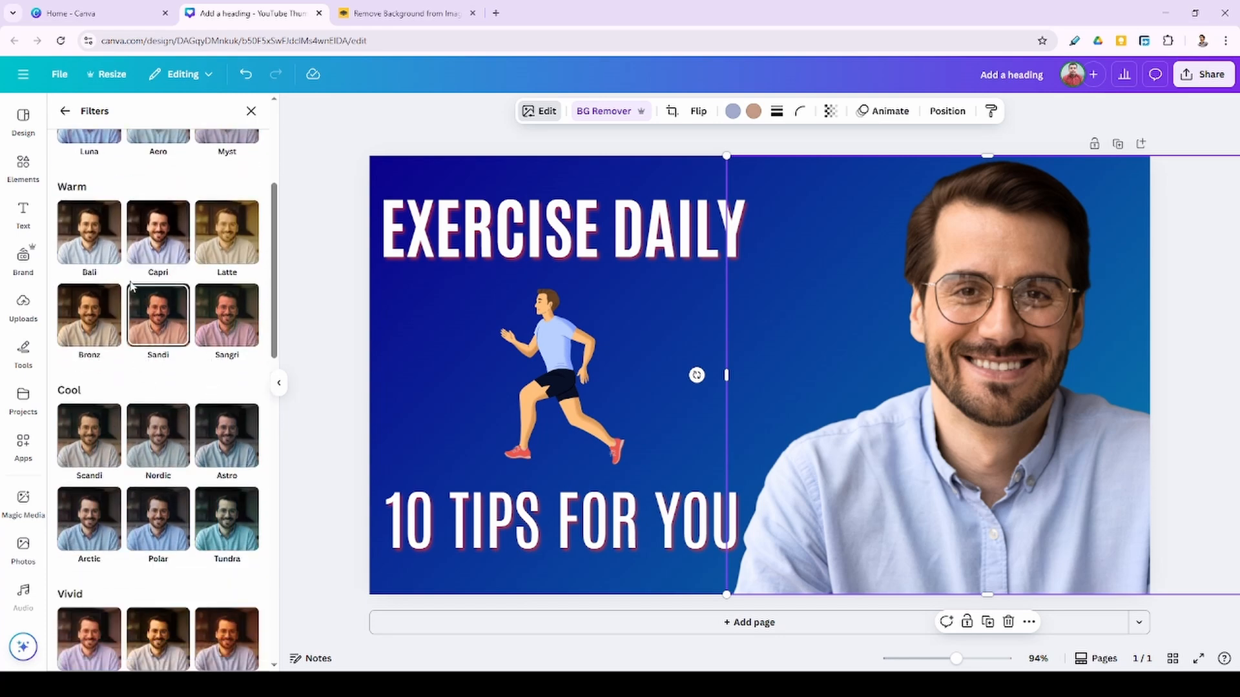
left_click(171, 248)
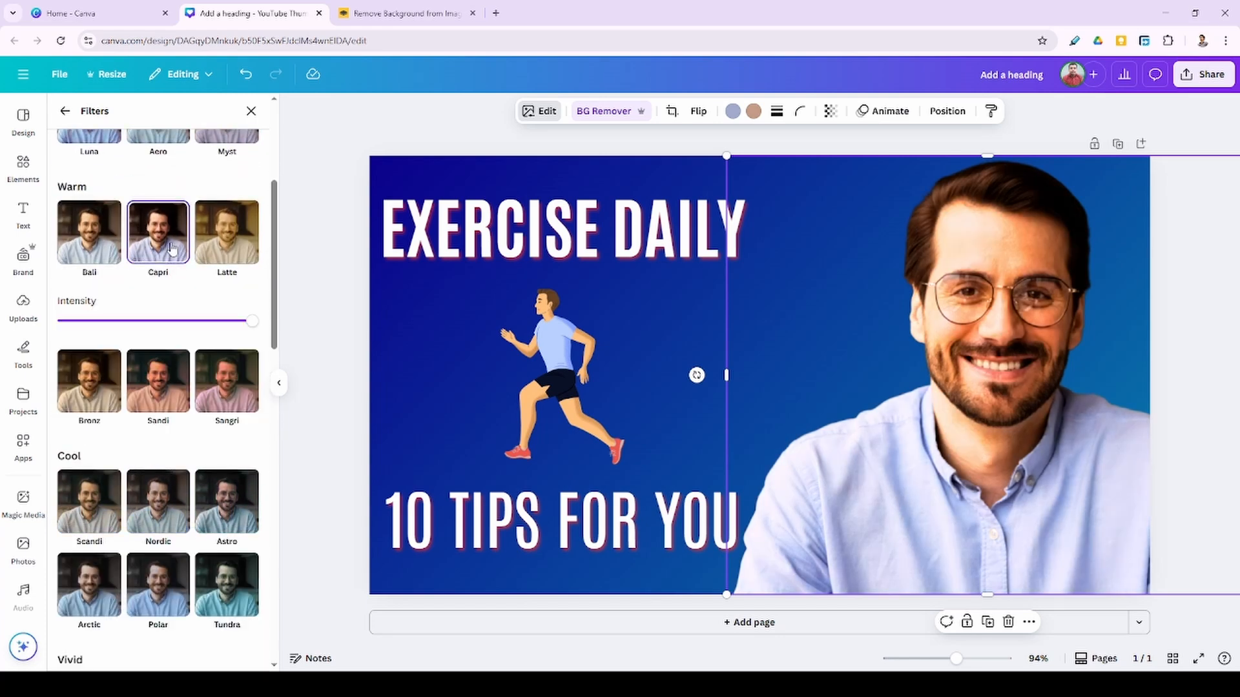
left_click_drag(253, 323, 90, 328)
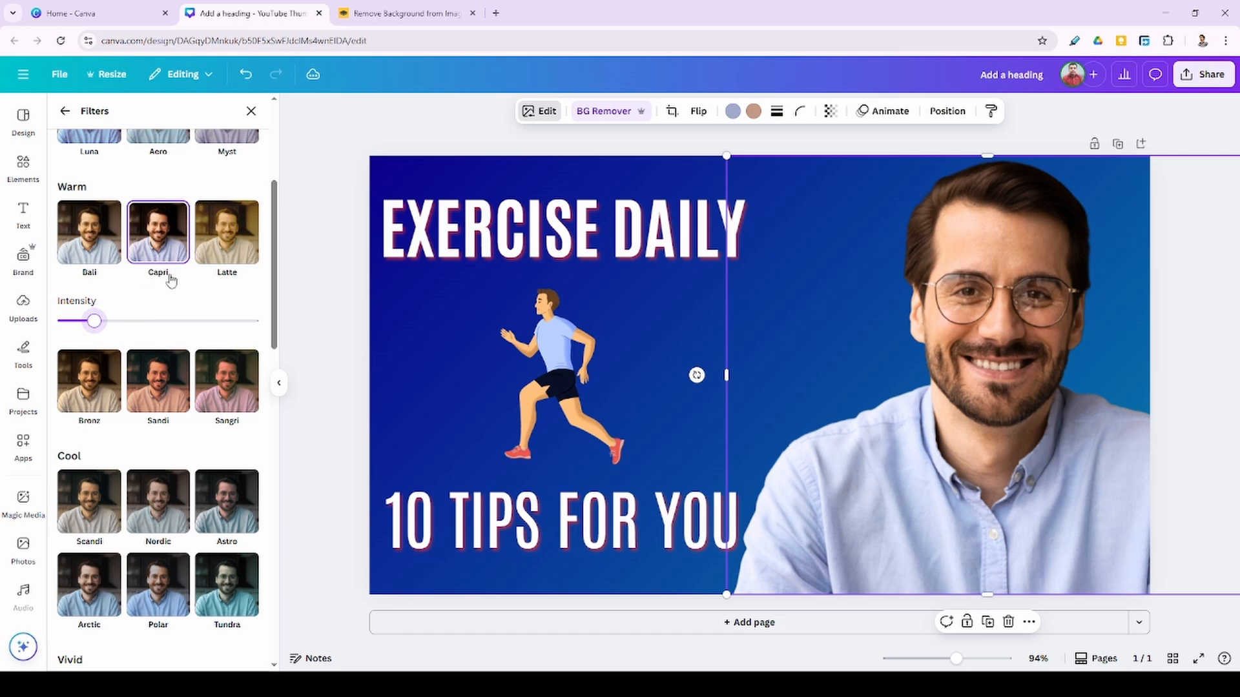
left_click(169, 513)
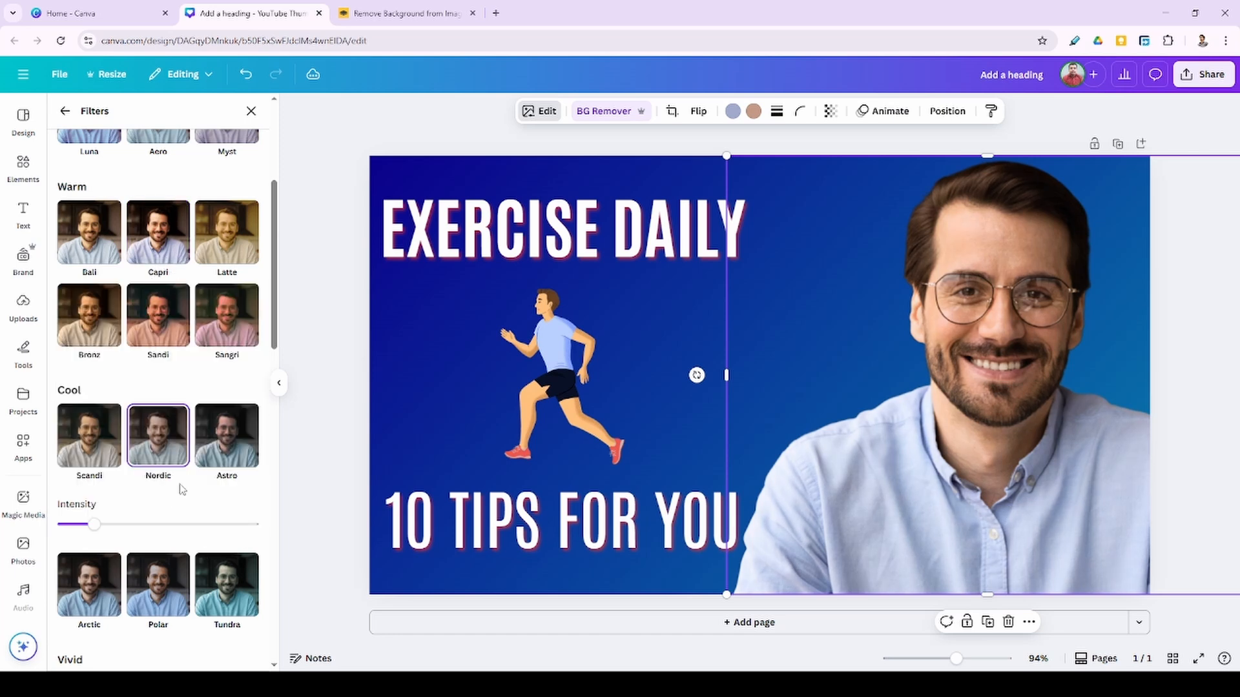